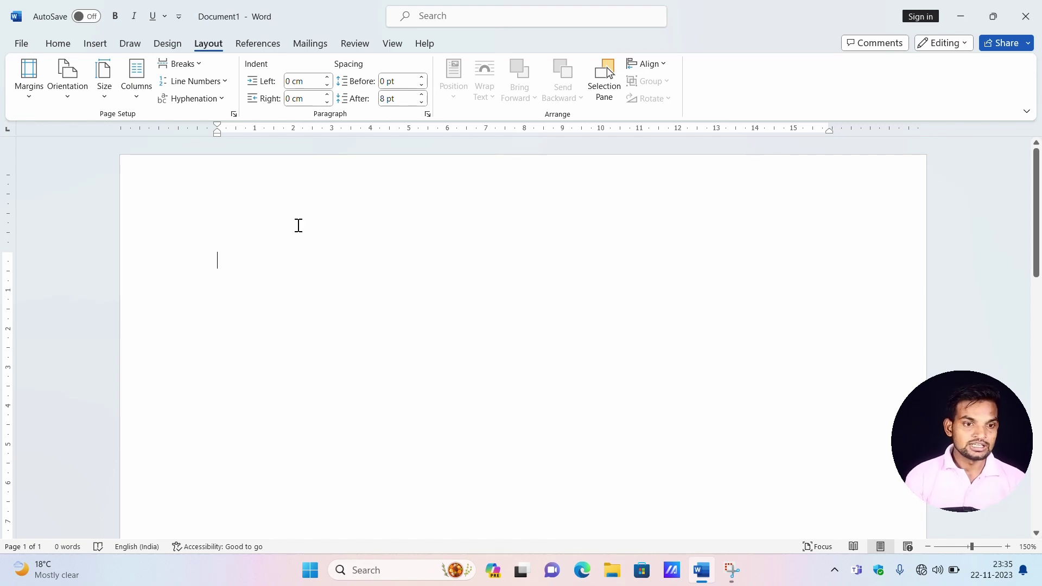
- Generate 239 words of sample text with =rand() and return to the top of the page
type("=rand")
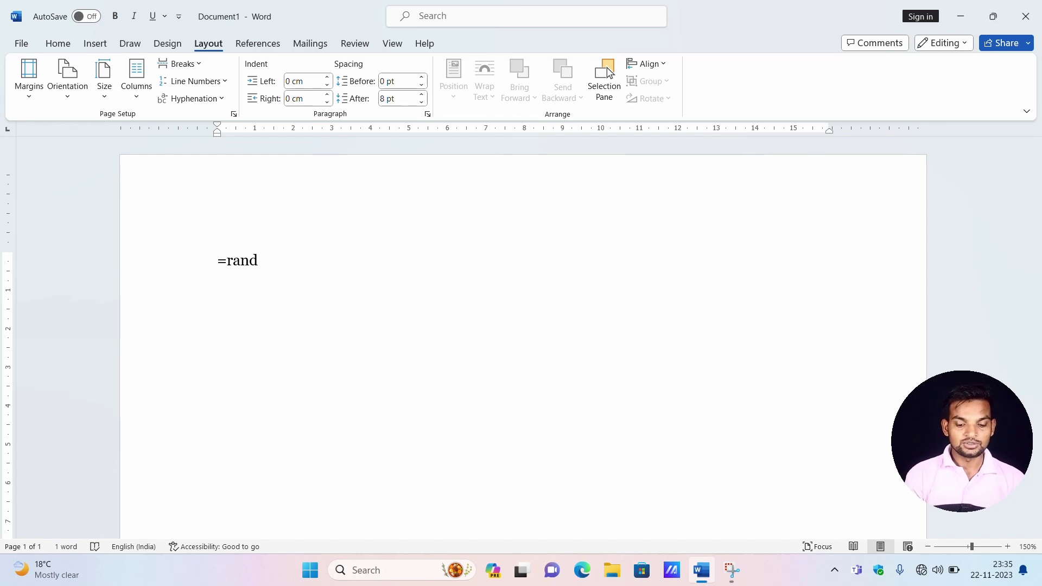
type("(")
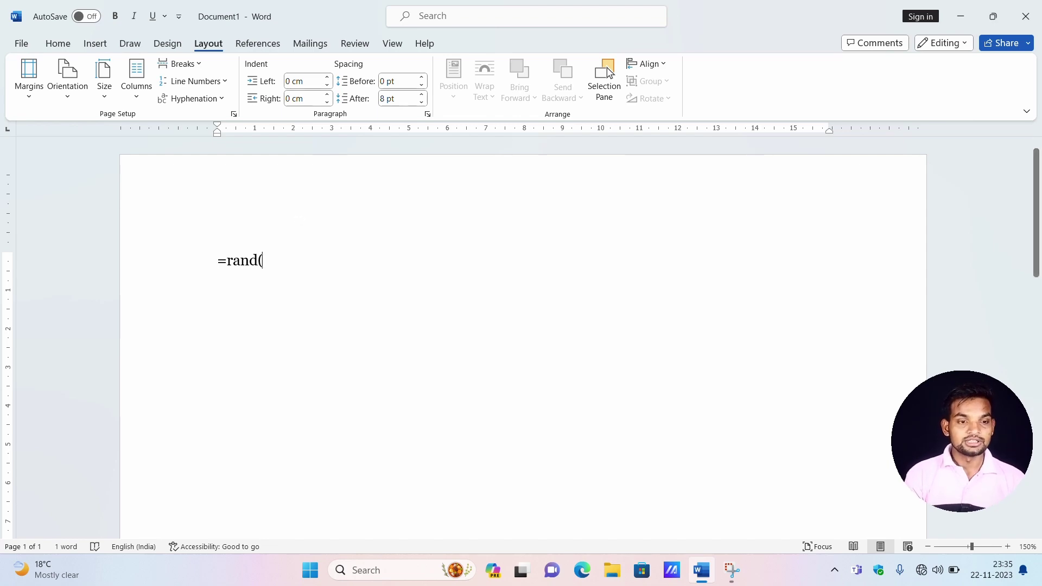
type(")")
key("Return")
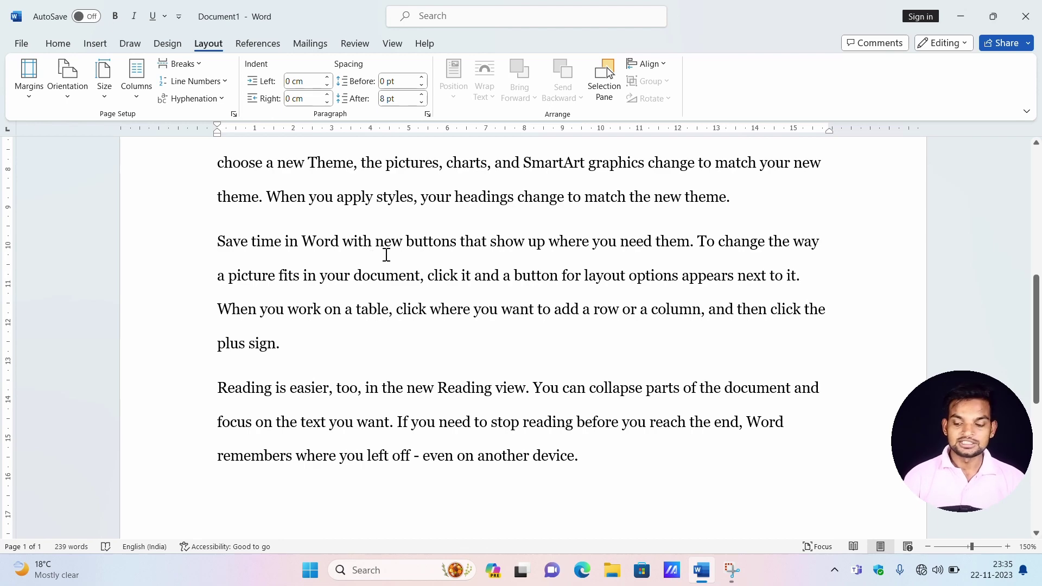
scroll(374, 249, "up", 4)
scroll(374, 249, "down", 1)
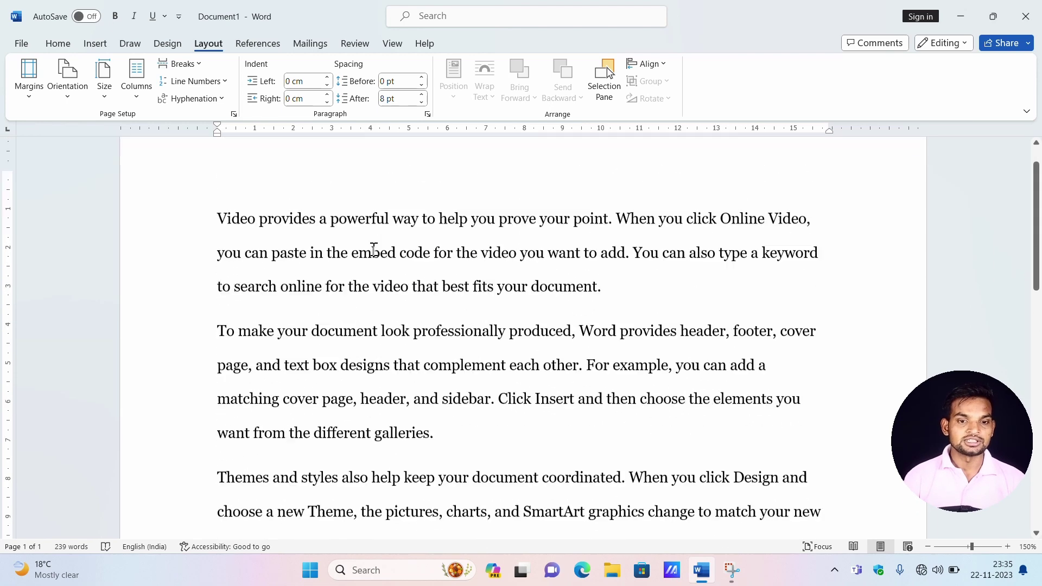
scroll(374, 249, "up", 2)
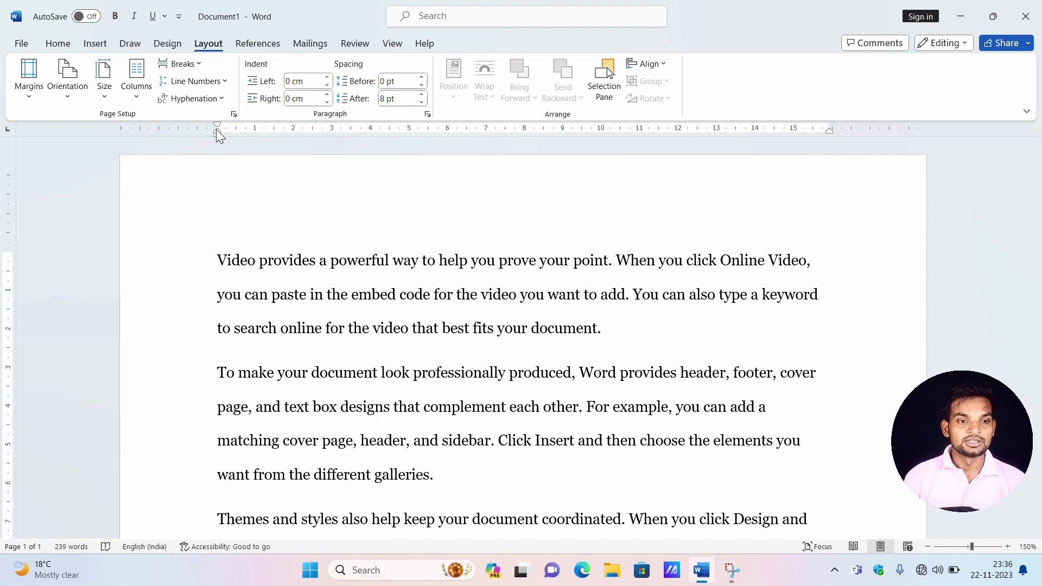
- Hide the ruler from the View tab and then show it again
left_click(387, 46)
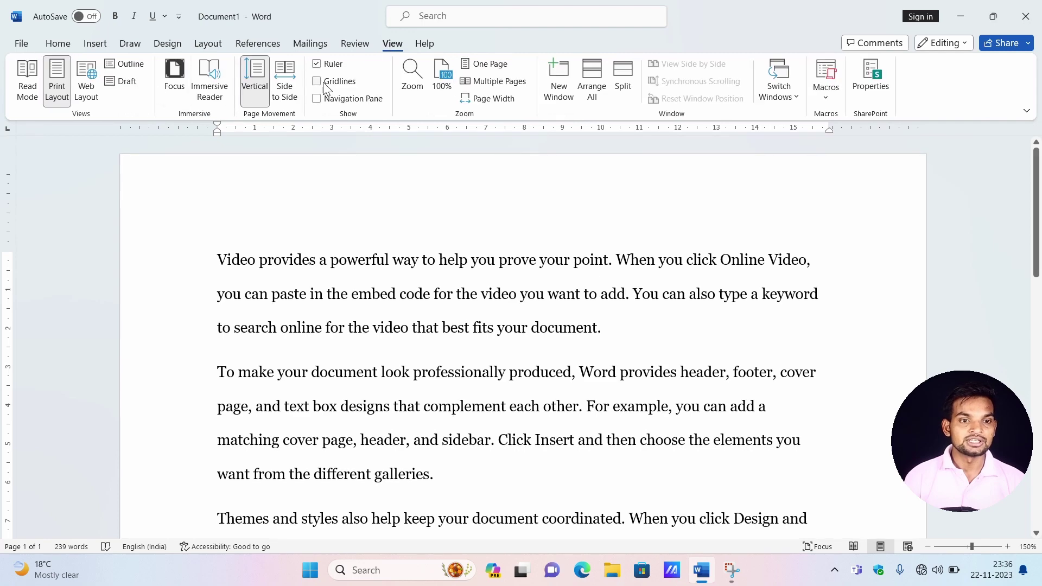
left_click(313, 64)
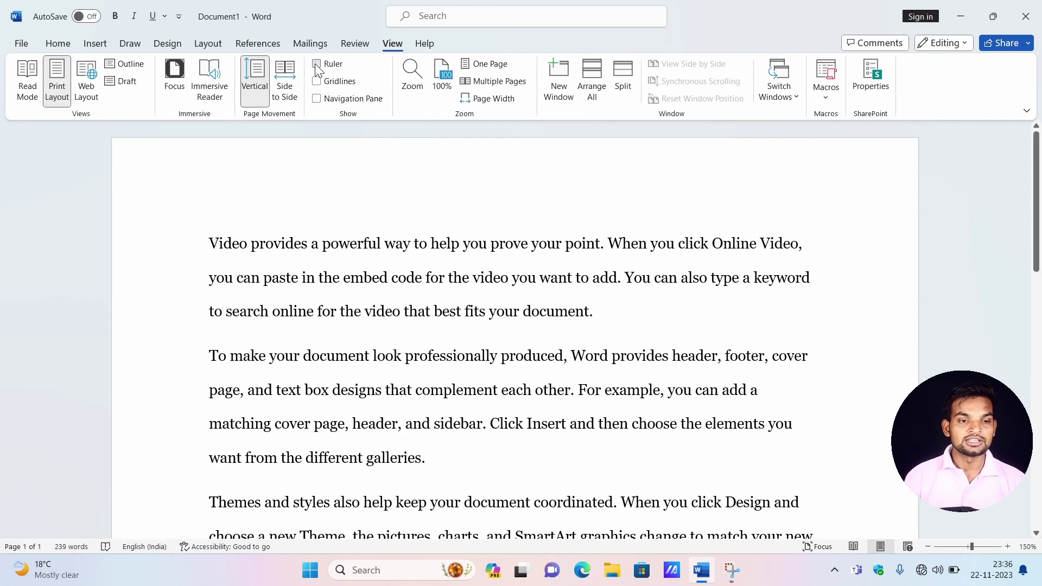
left_click(314, 63)
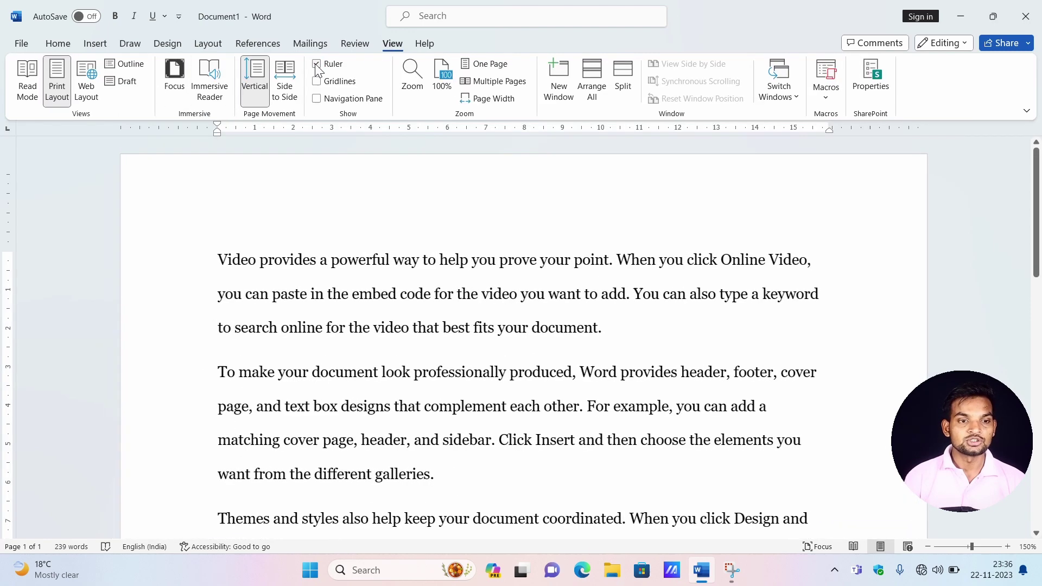
- Raise the left indent to 1.4 cm, then select the first paragraph about video
left_click(209, 44)
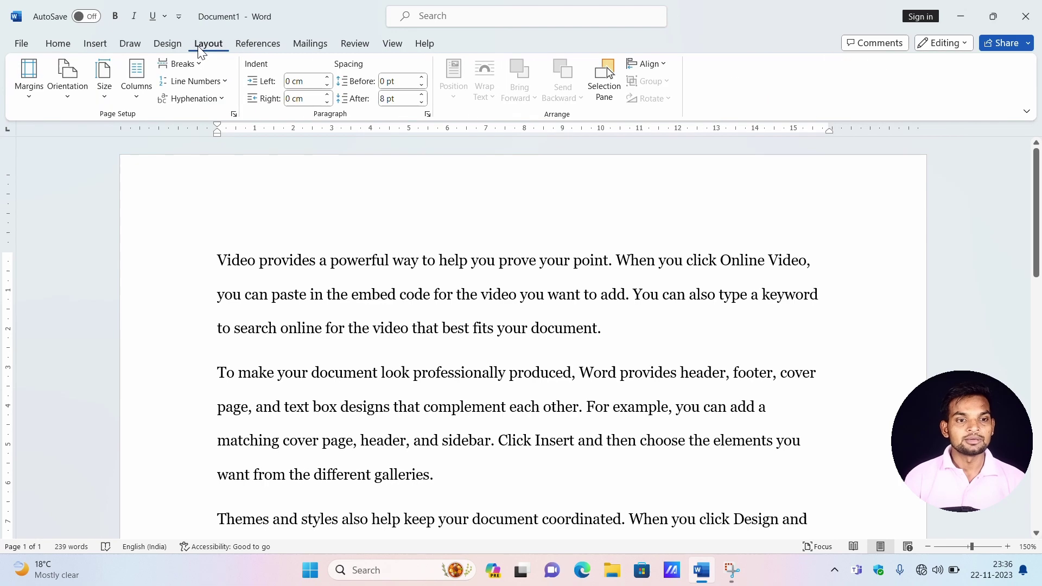
left_click(328, 77)
left_click(328, 77)
left_click(328, 78)
left_click(328, 78)
left_click(327, 78)
left_click(327, 78)
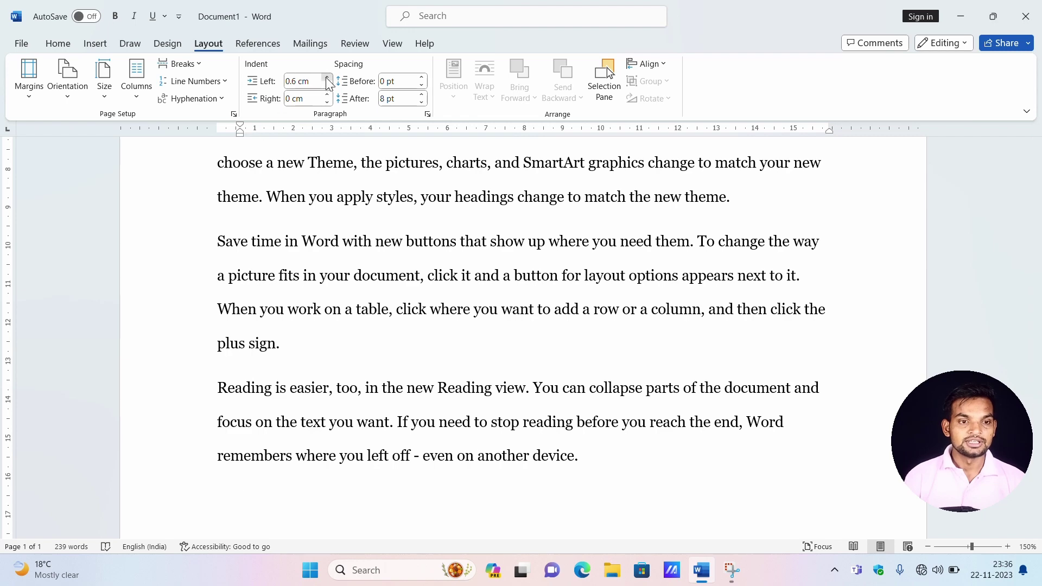
left_click(327, 77)
left_click(328, 78)
left_click(328, 77)
left_click(328, 78)
left_click(327, 78)
left_click(328, 77)
scroll(401, 250, "up", 4)
scroll(401, 245, "up", 3)
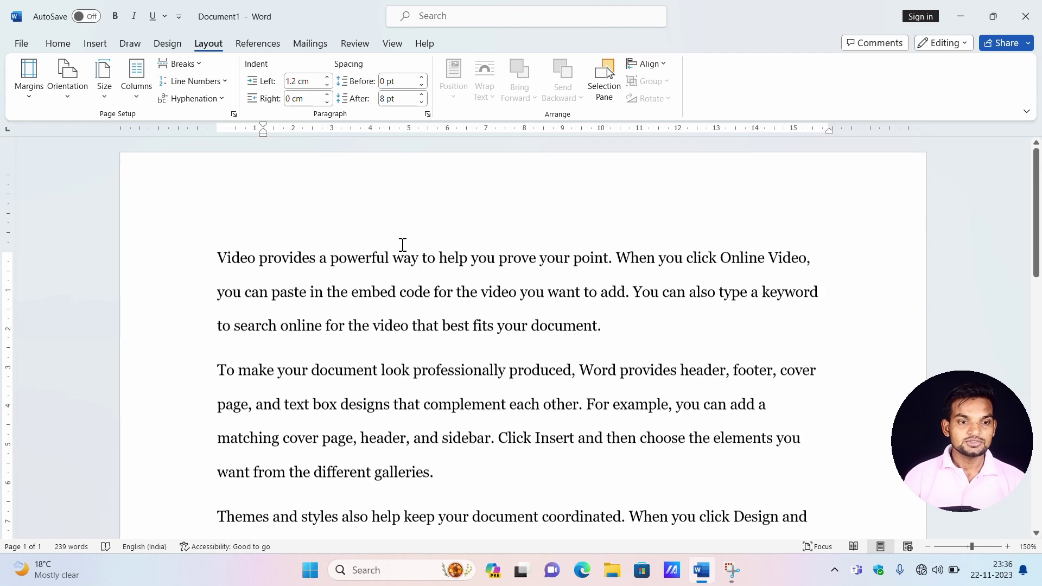
left_click(329, 77)
left_click(329, 78)
scroll(338, 203, "up", 2)
scroll(338, 203, "up", 4)
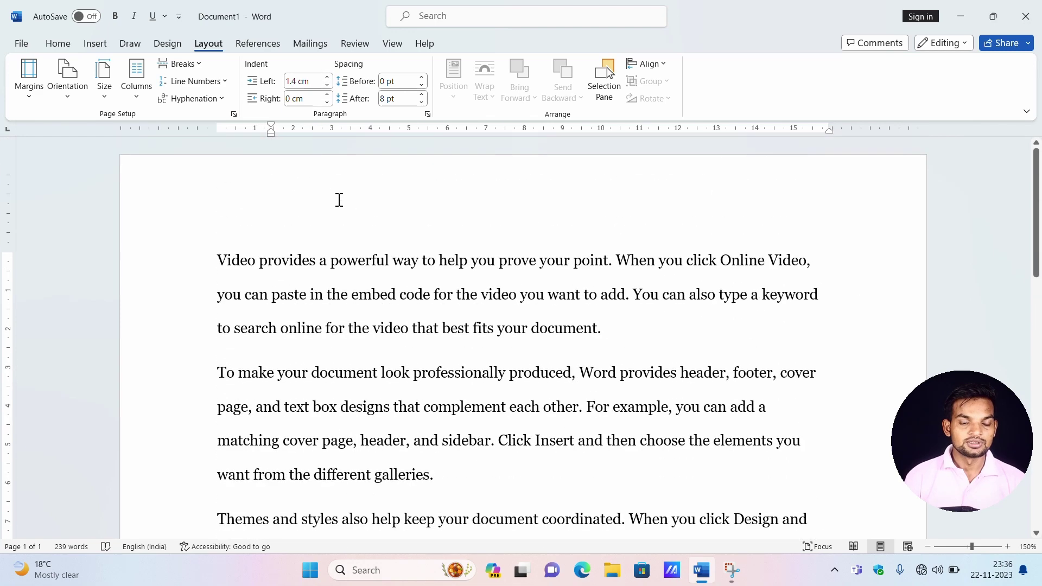
left_click_drag(622, 342, 174, 262)
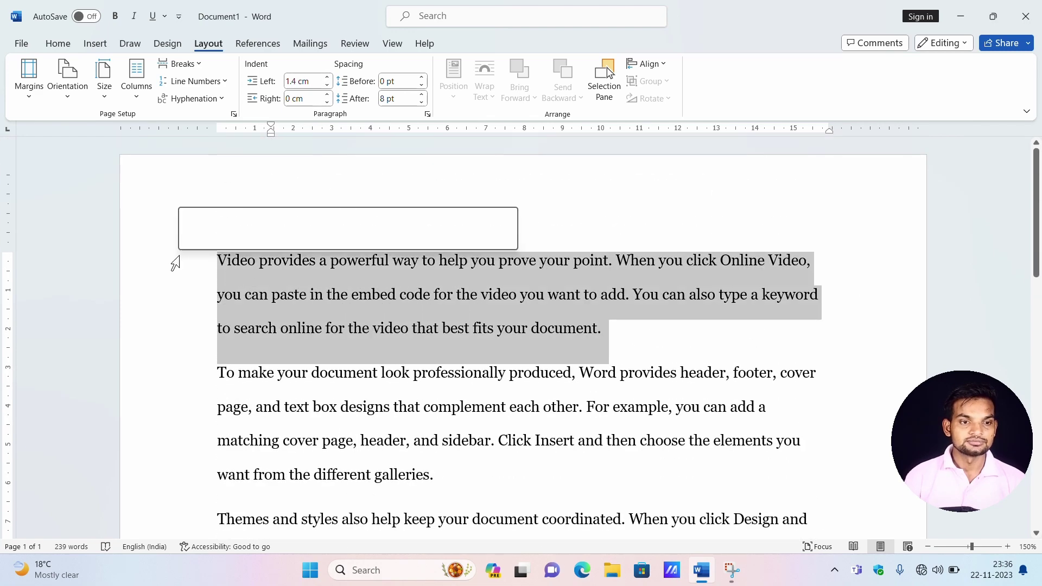
- Set the first paragraph's left indent to 1.3 cm
left_click(328, 78)
left_click(328, 78)
left_click(327, 78)
left_click(328, 77)
triple_click(327, 77)
triple_click(327, 78)
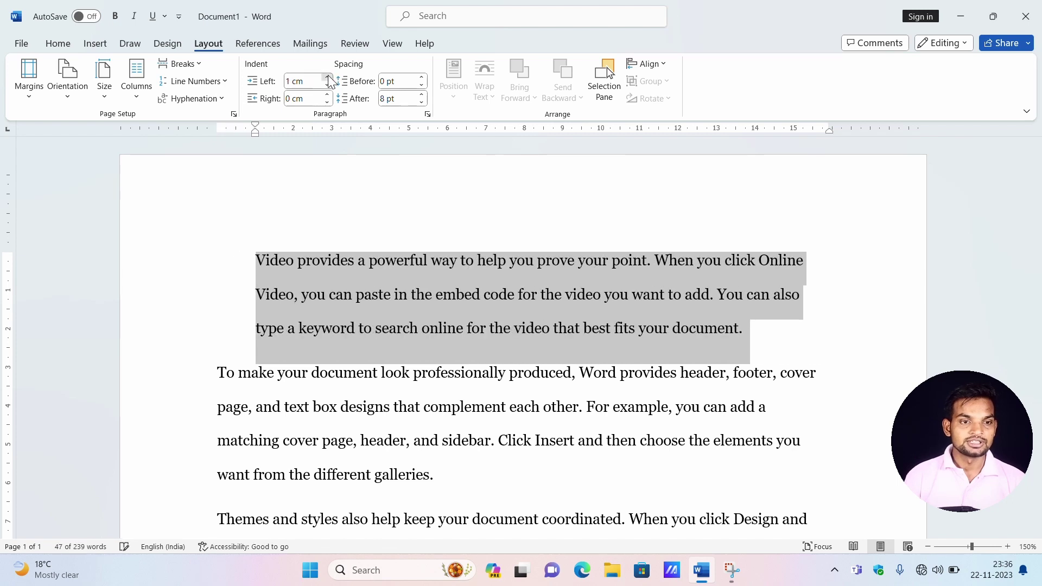
double_click(328, 78)
left_click(327, 78)
- Set the paragraph's right indent to 2.2 cm, try the ruler indent markers, then deselect
left_click(328, 102)
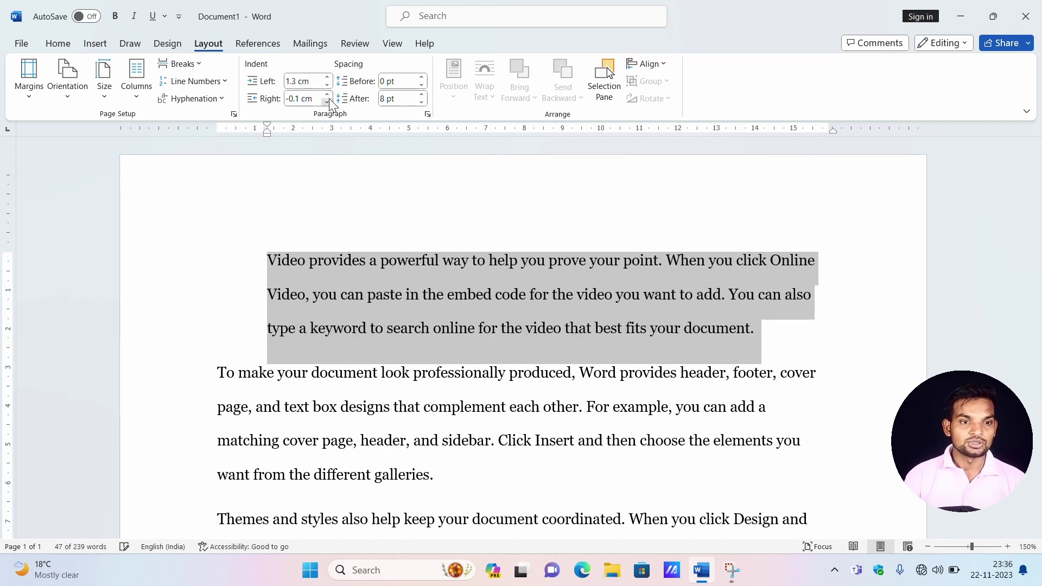
left_click(329, 101)
left_click(329, 102)
left_click(328, 95)
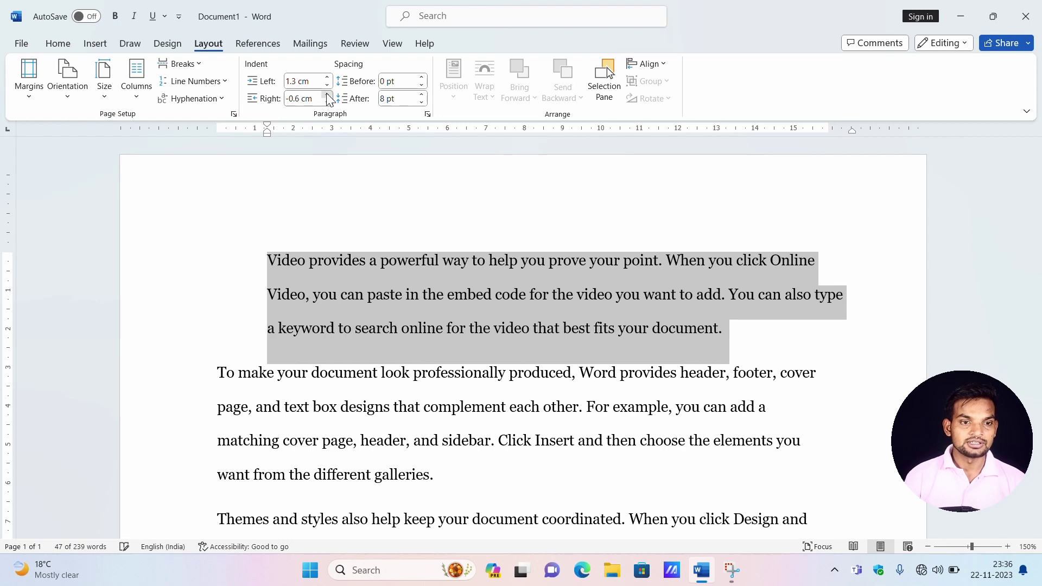
left_click(327, 95)
left_click(328, 95)
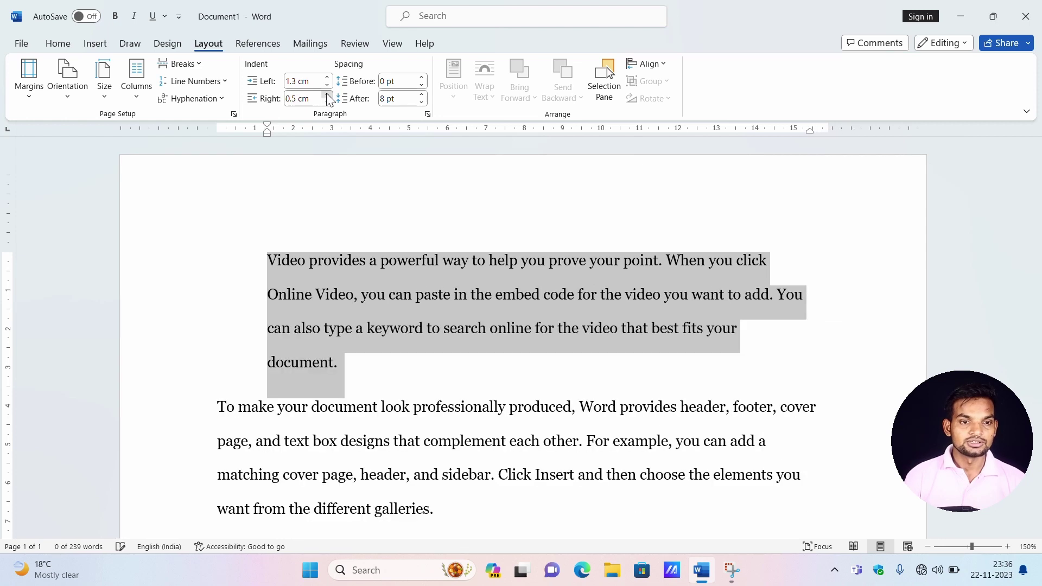
left_click(328, 95)
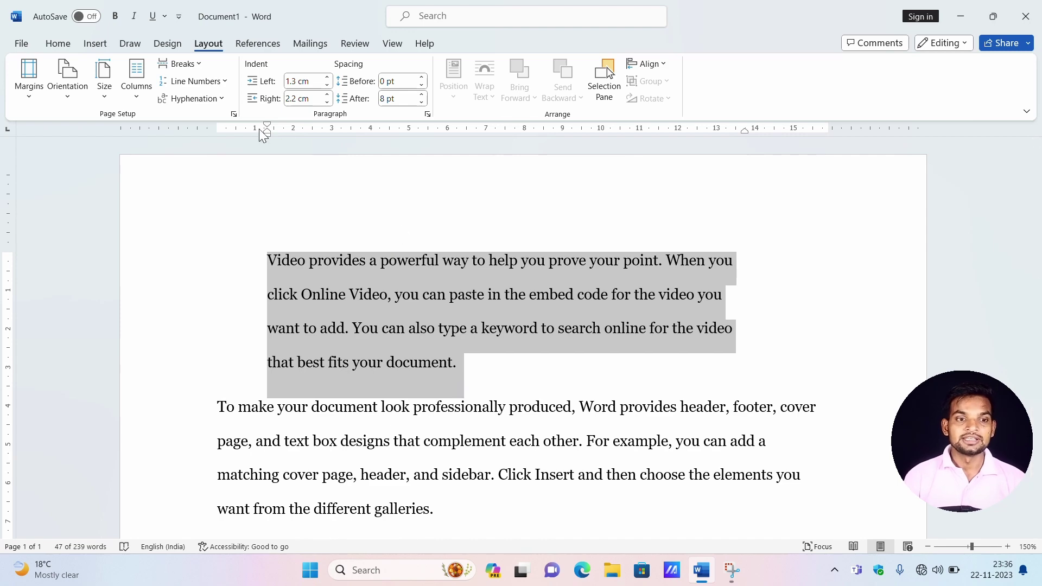
mouse_move(265, 130)
left_mouse_down()
mouse_move(338, 154)
mouse_move(269, 170)
left_mouse_up()
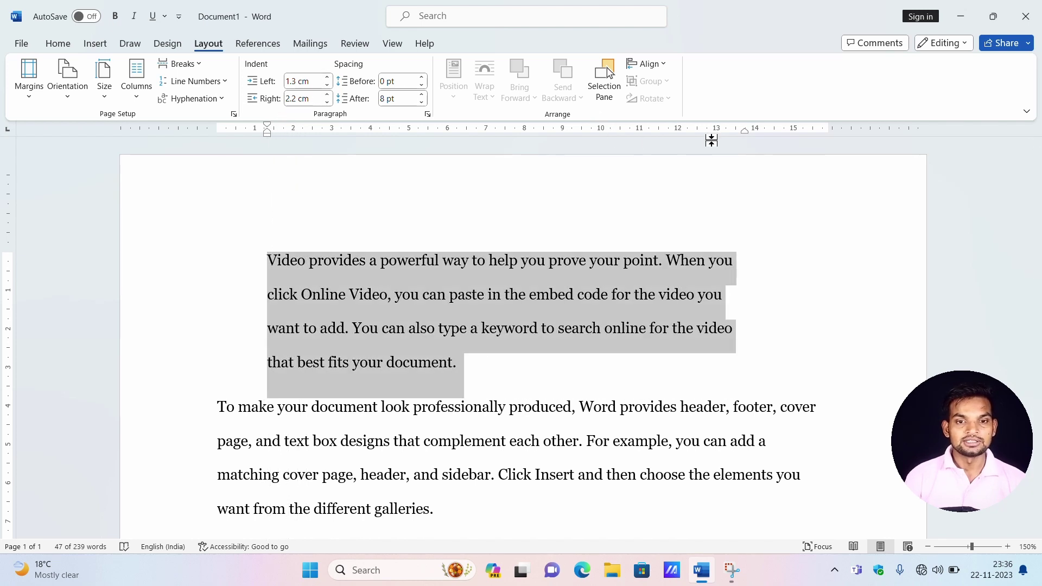
left_click_drag(746, 135, 744, 136)
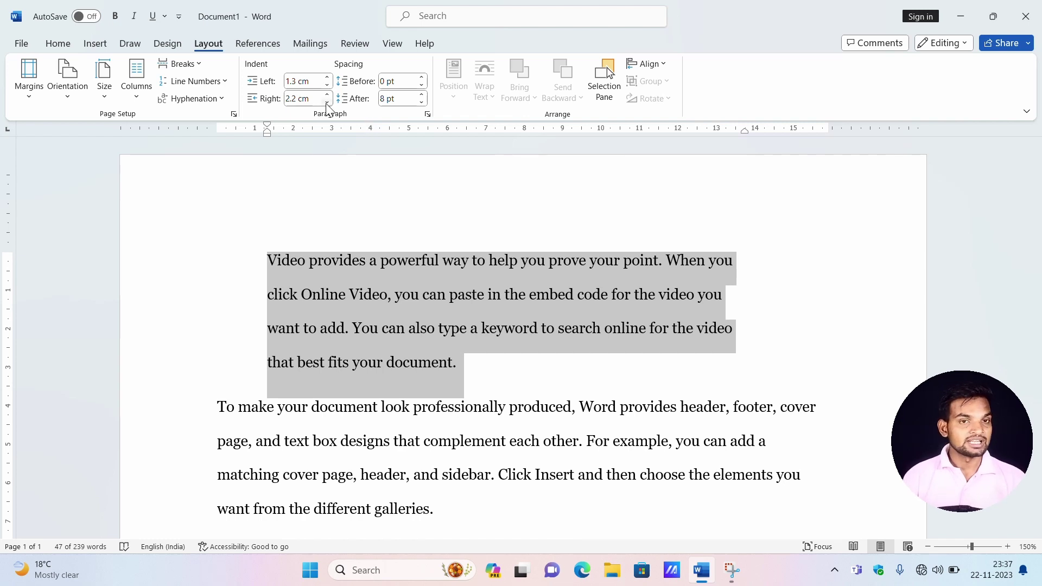
left_click(362, 281)
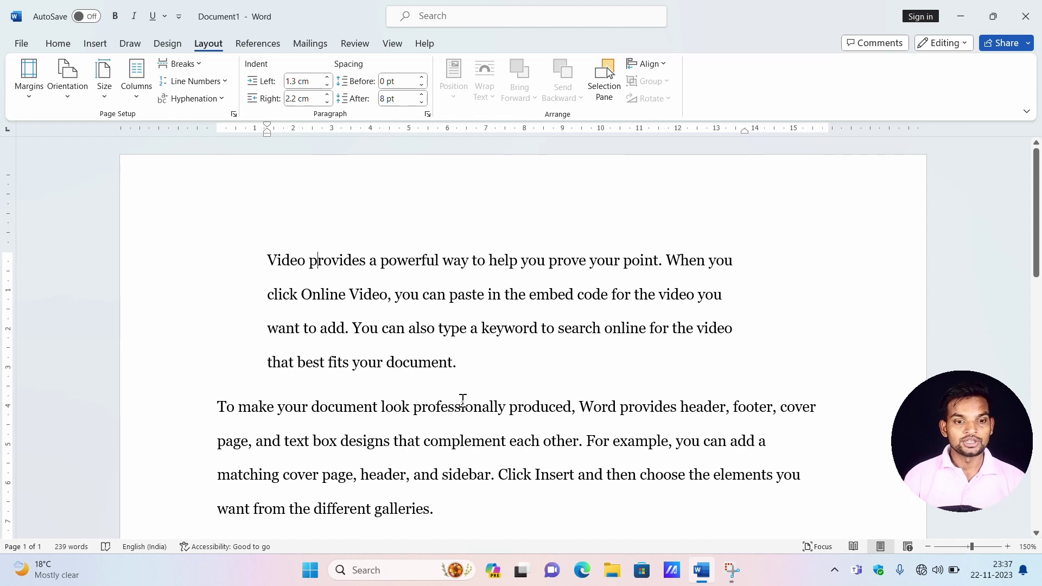
- Select the indented video paragraph and increase the spacing before it
left_click_drag(466, 371, 260, 272)
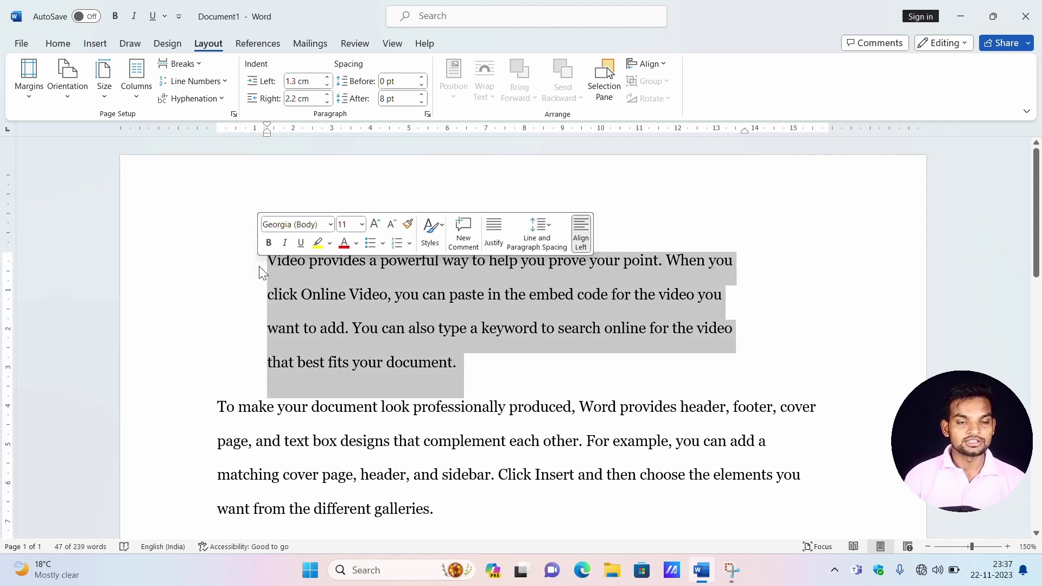
left_click(422, 78)
left_click(422, 78)
left_click(421, 78)
left_click(421, 78)
left_click(421, 78)
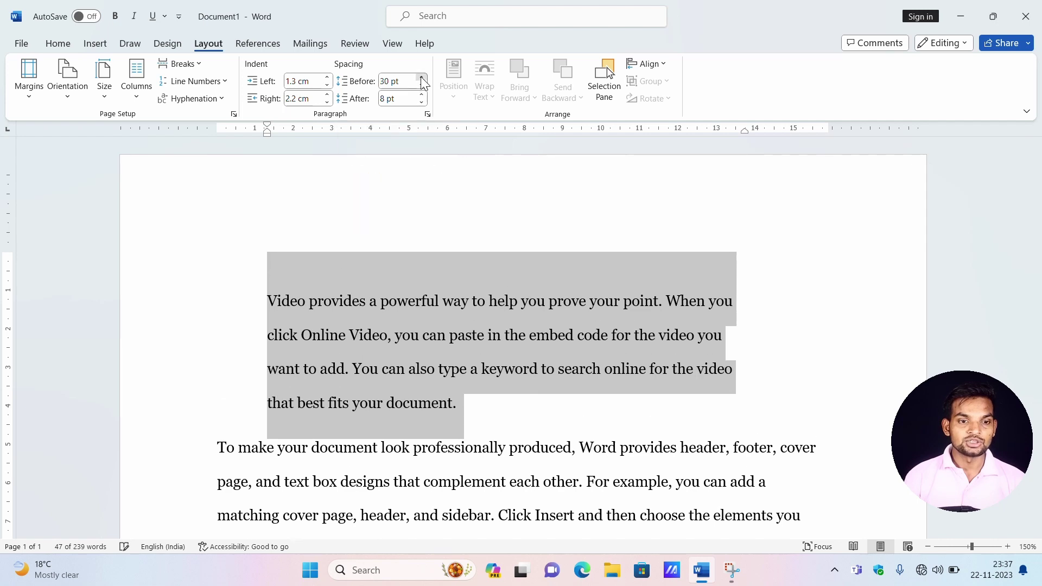
left_click(422, 78)
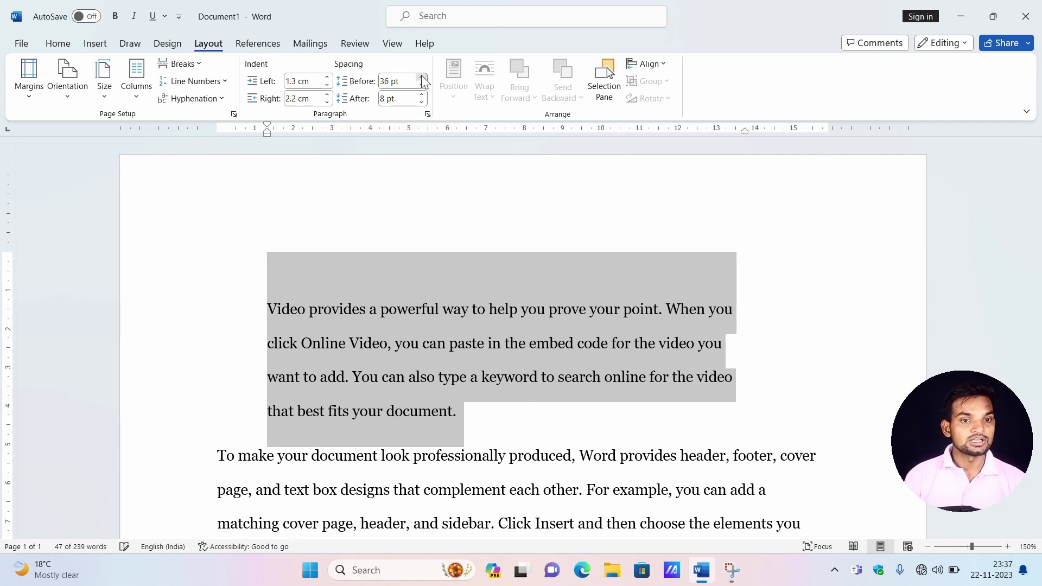
left_click(422, 78)
left_click(422, 78)
left_click(422, 78)
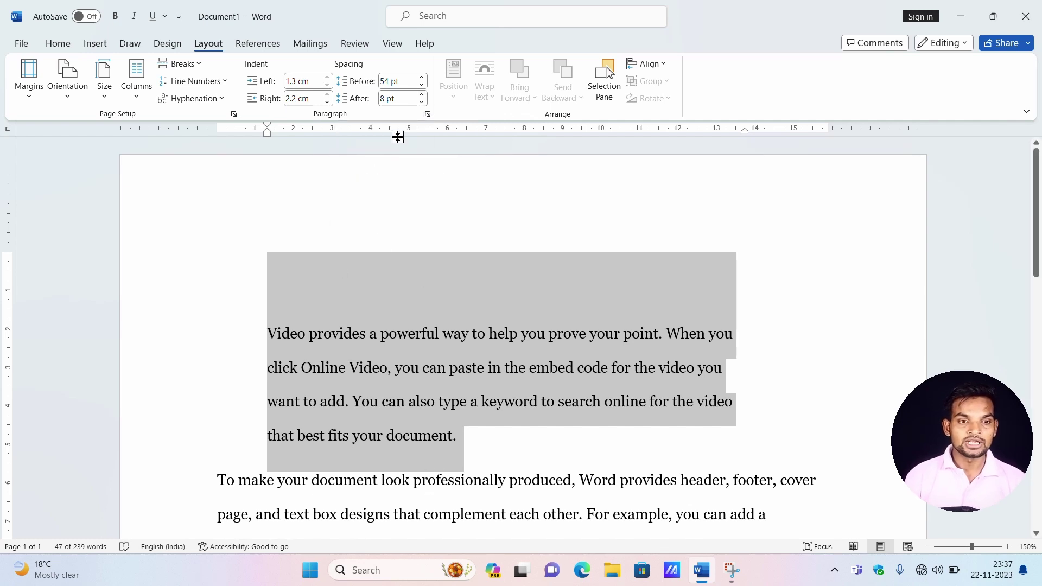
- Increase the spacing after, then undo back to 24 pt before and 8 pt after
left_click(422, 96)
left_click(422, 96)
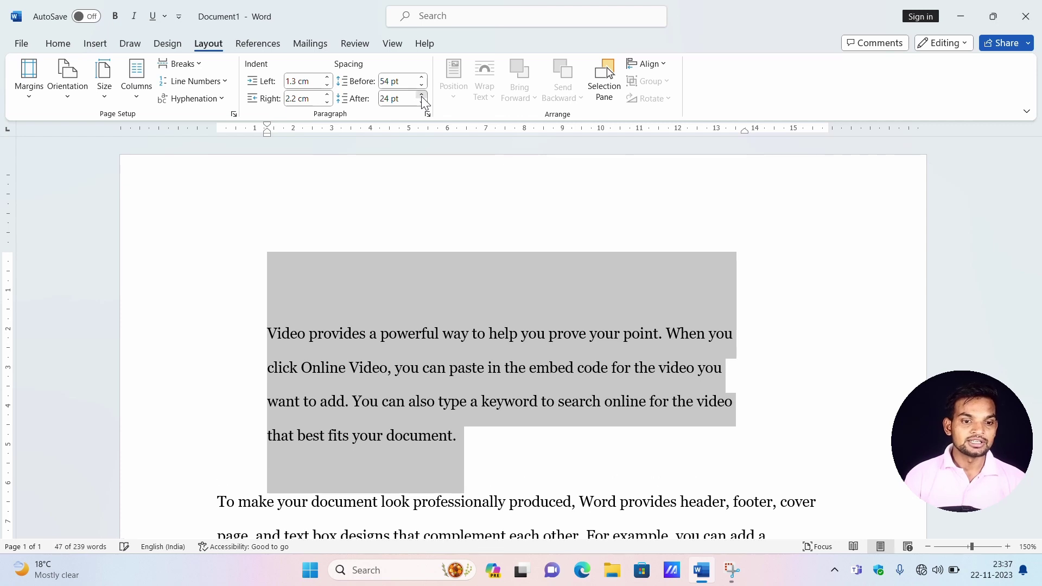
left_click(423, 96)
left_click(422, 96)
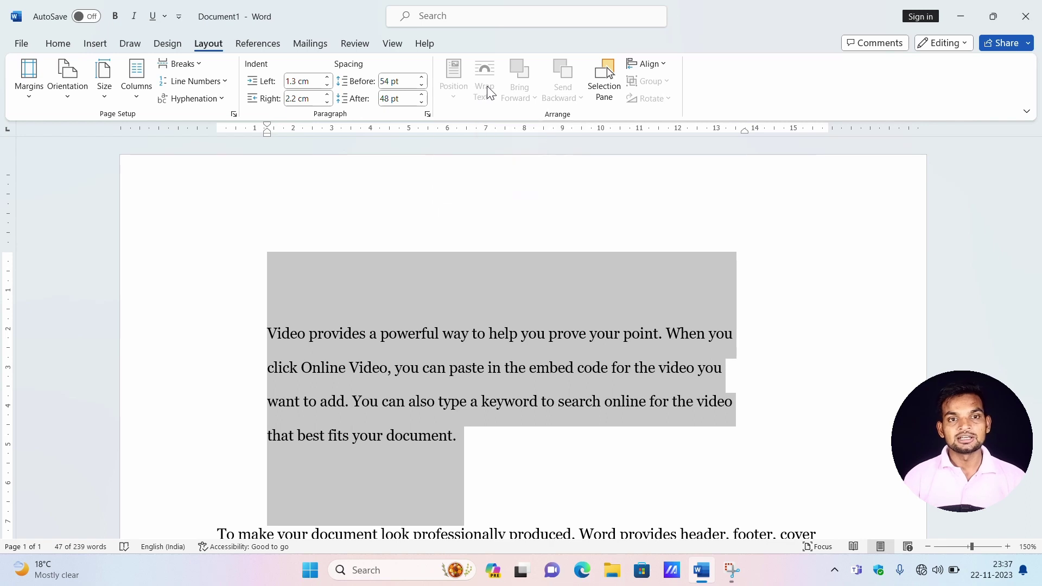
left_click(461, 433)
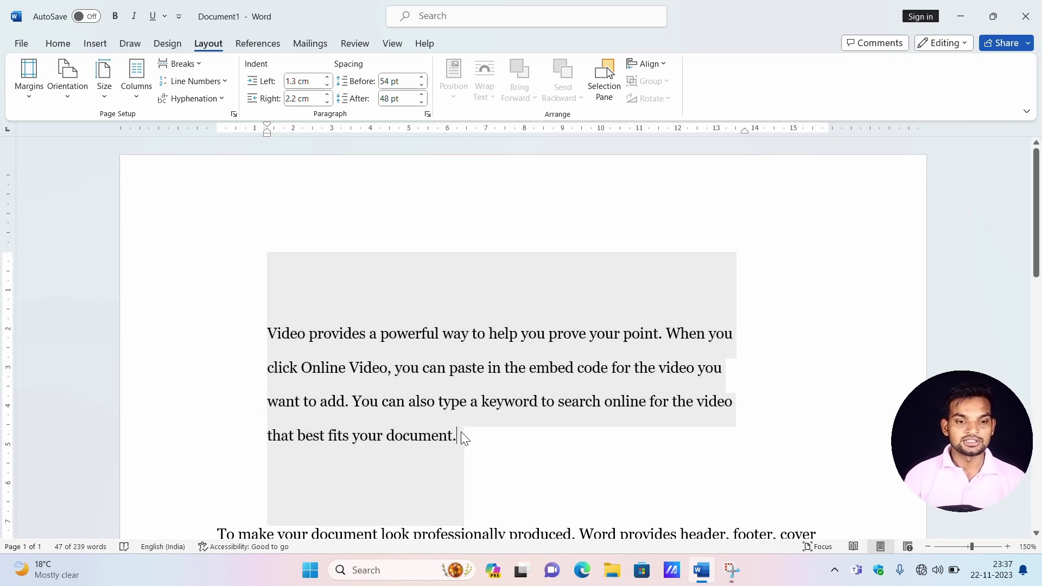
left_click(461, 433)
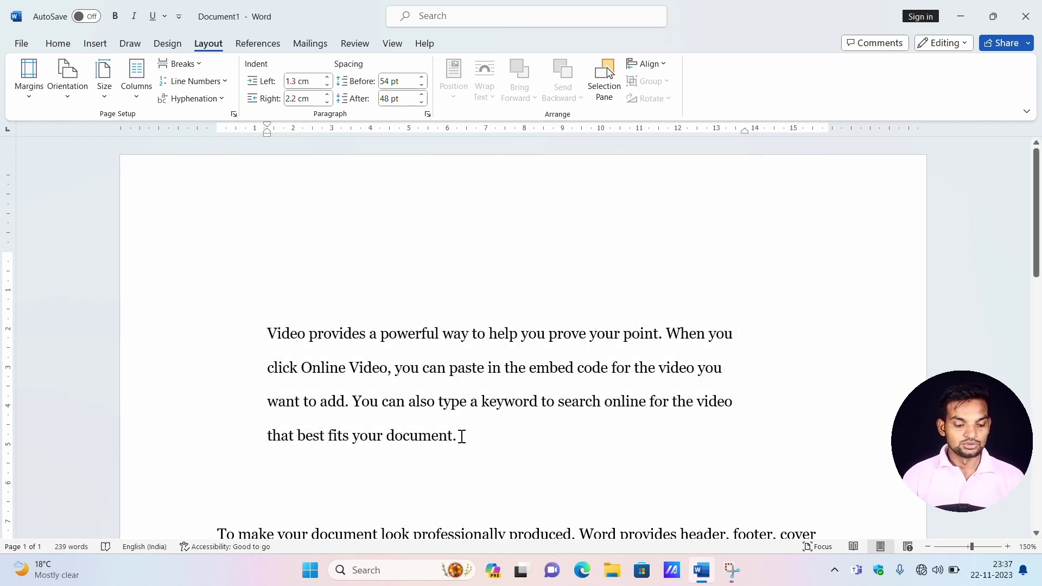
key("ctrl+z")
key("ctrl+z")
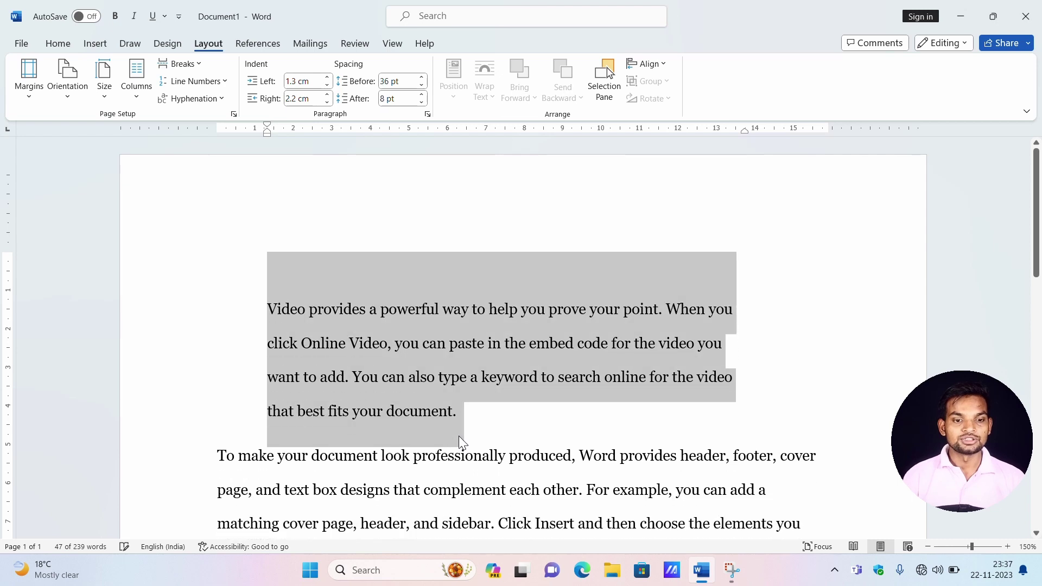
key("ctrl+z")
key("ctrl+z")
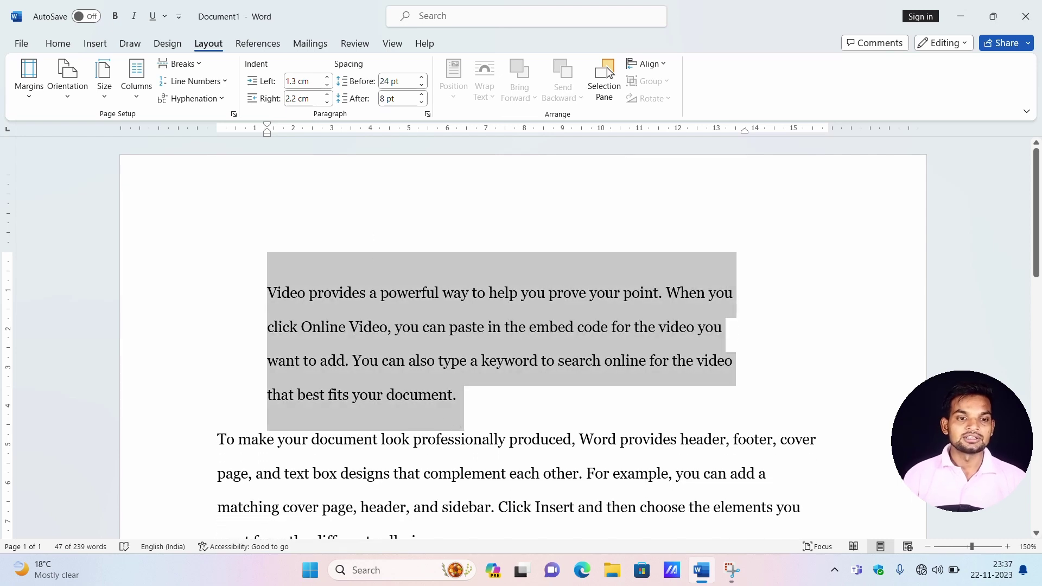
left_click(359, 231)
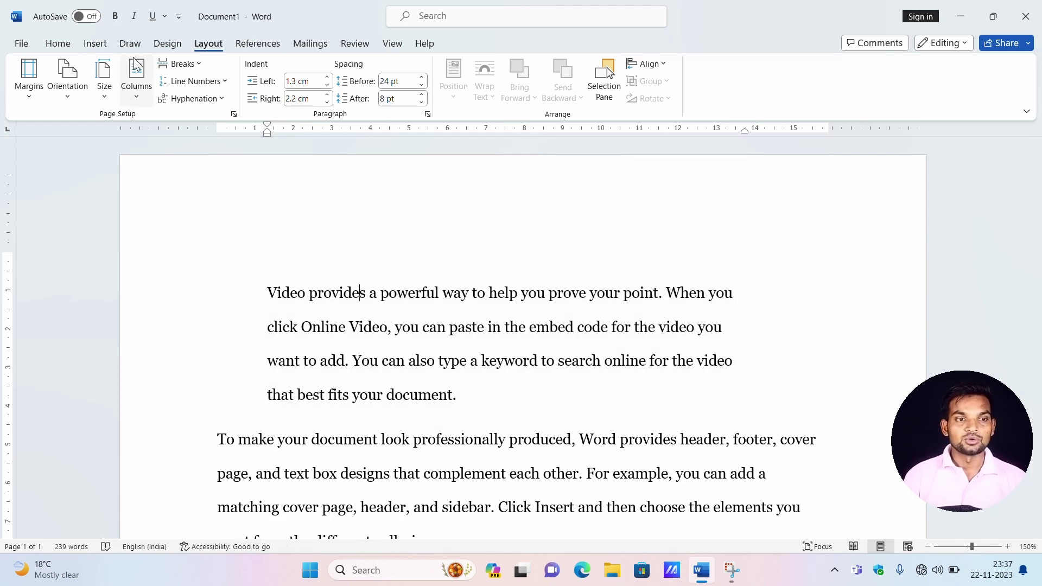
- Insert a Smiley Face from Basic Shapes, about 4.59 × 4.87 cm, over the first paragraph
left_click(101, 44)
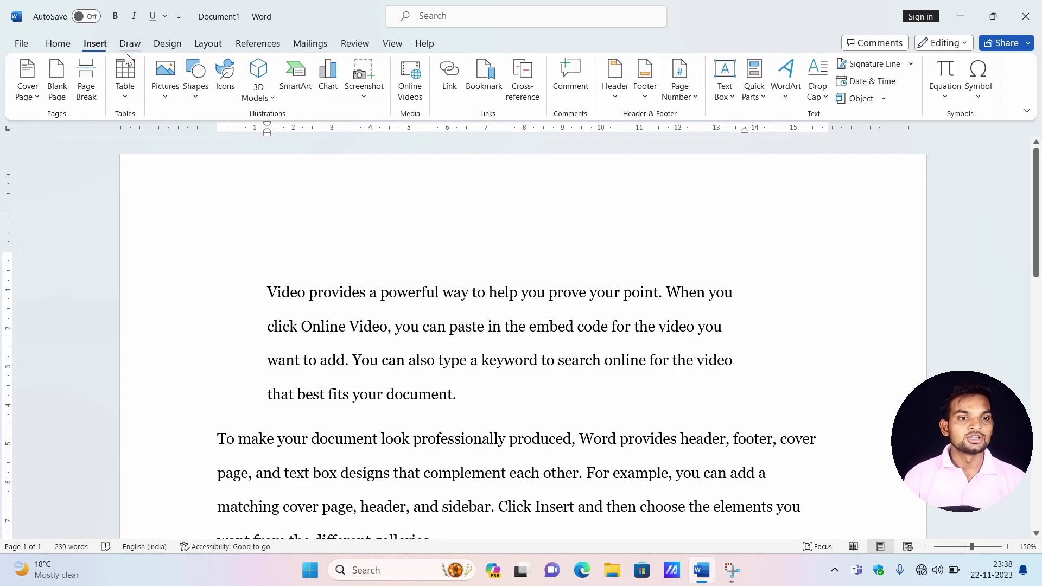
left_click(195, 89)
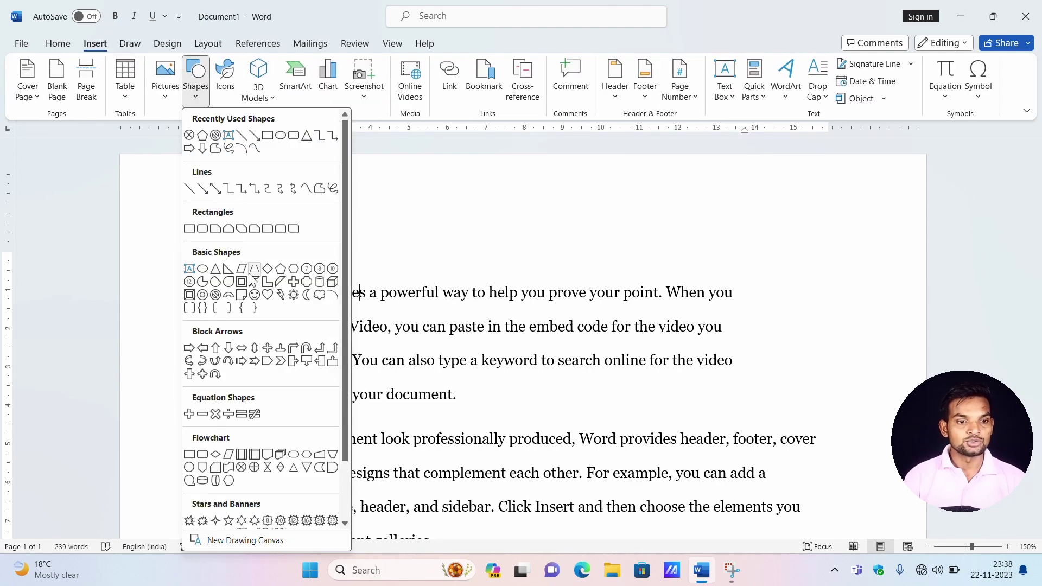
left_click(258, 297)
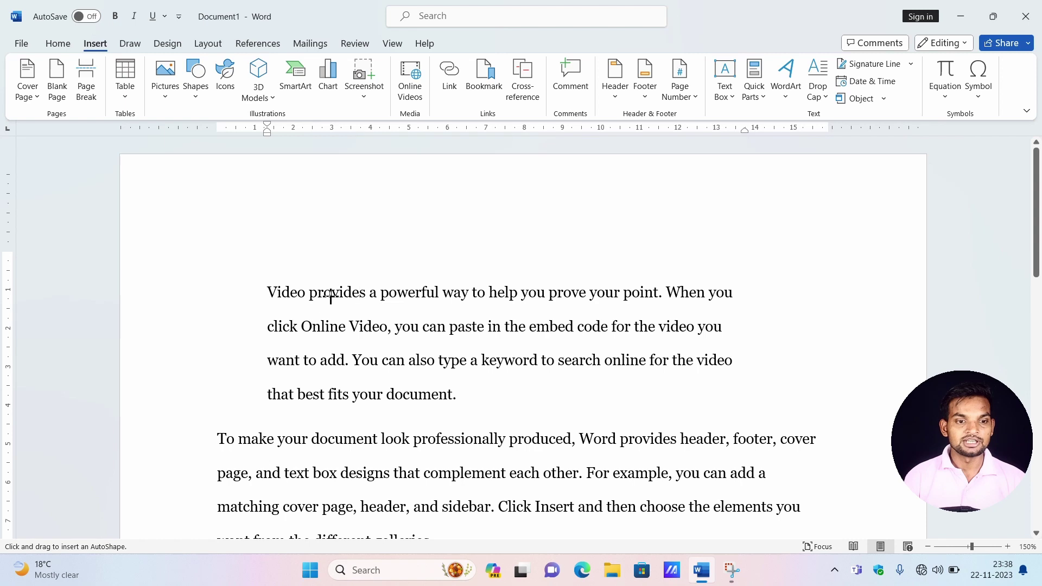
mouse_move(329, 297)
left_mouse_down()
mouse_move(400, 412)
mouse_move(512, 457)
mouse_move(517, 473)
left_mouse_up()
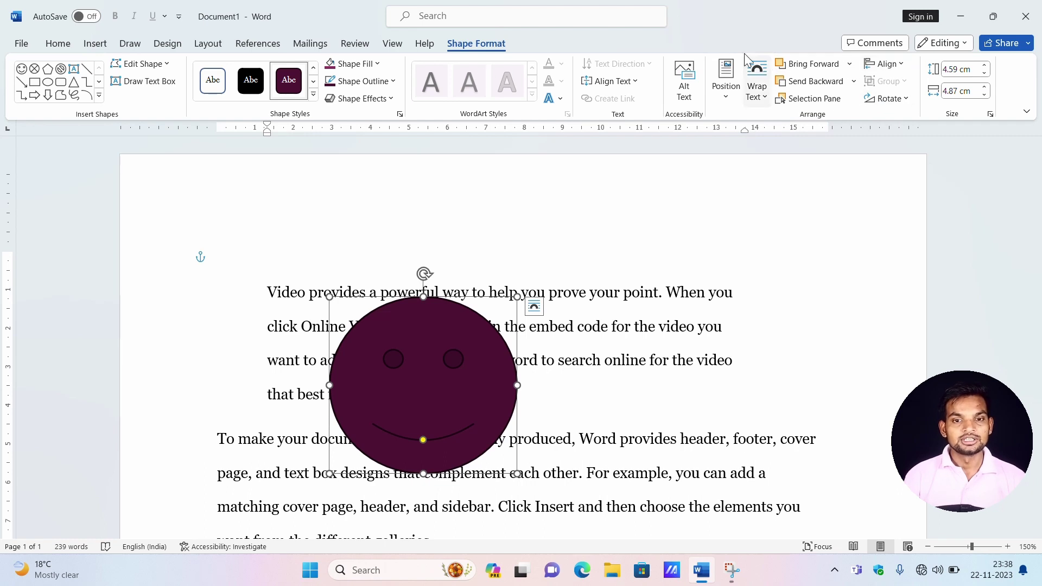
- Show the Layout tab's Position choices for the selected smiley shape
left_click(209, 44)
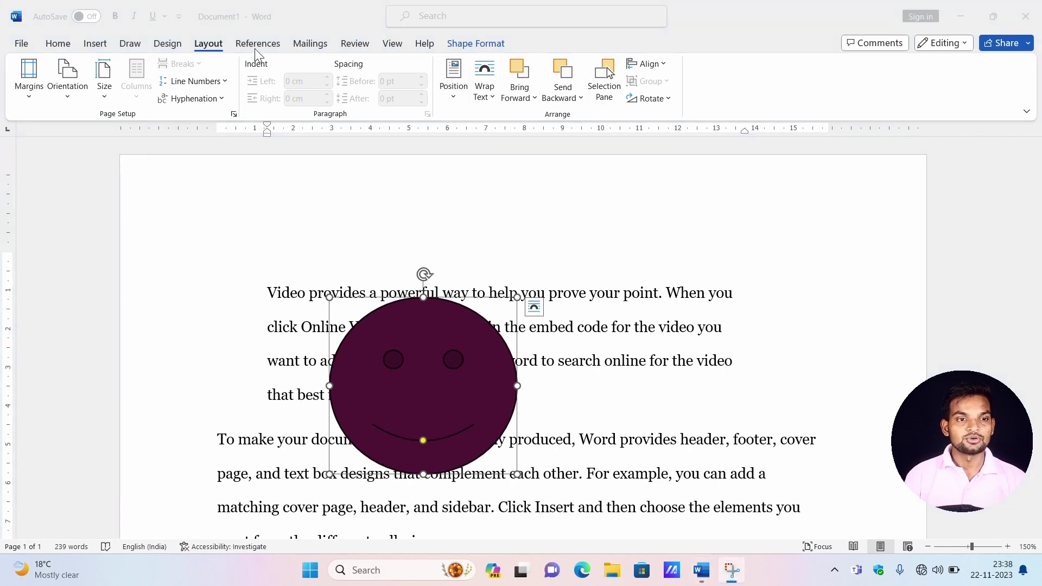
left_click(202, 46)
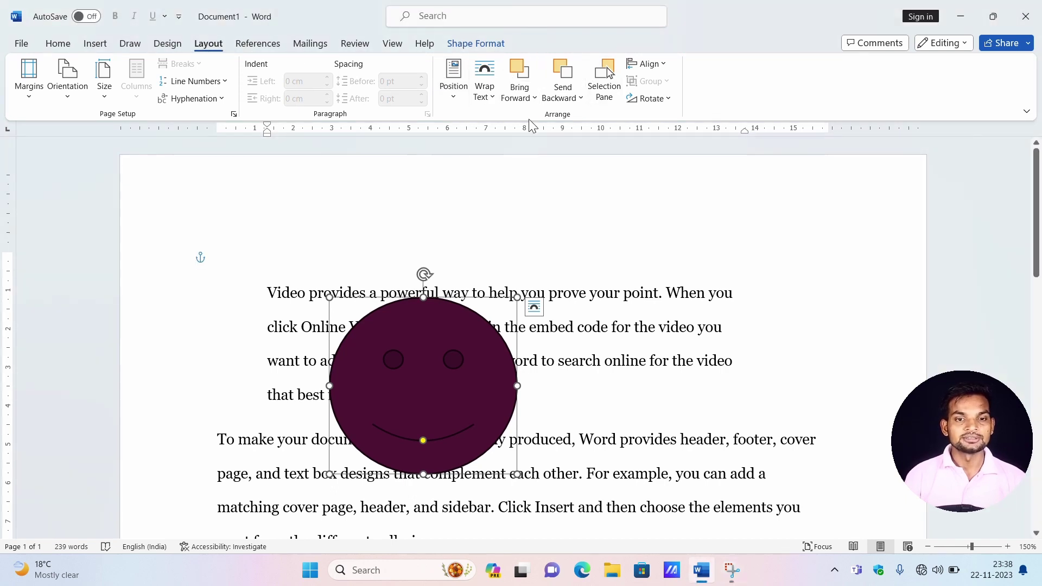
left_click(463, 96)
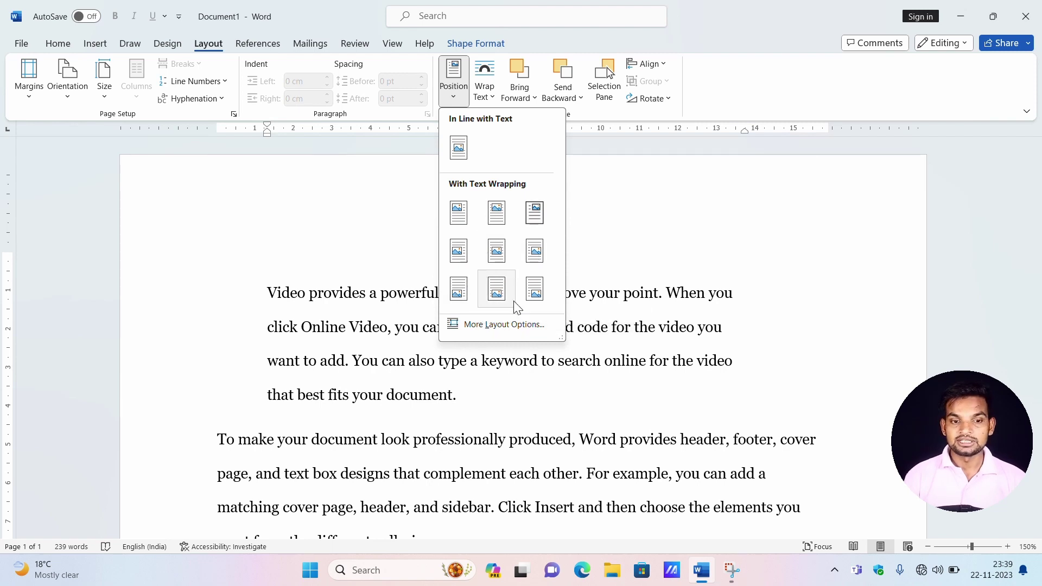
- Position the smiley at bottom right, then move it to top right with text wrapping
left_click(533, 295)
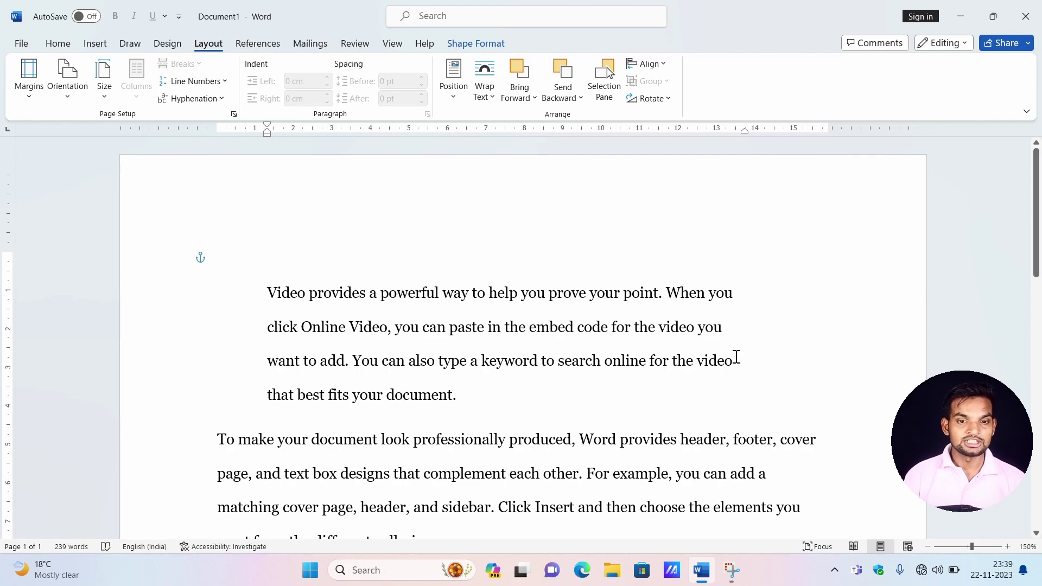
scroll(736, 356, "up", 2)
scroll(737, 356, "down", 4)
scroll(736, 357, "down", 5)
scroll(737, 357, "down", 4)
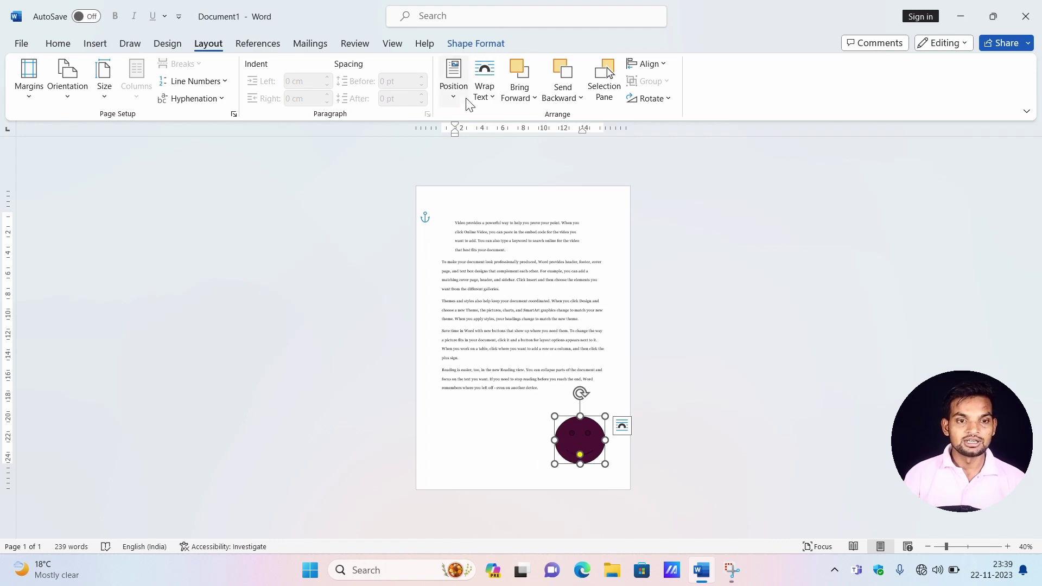
left_click(453, 87)
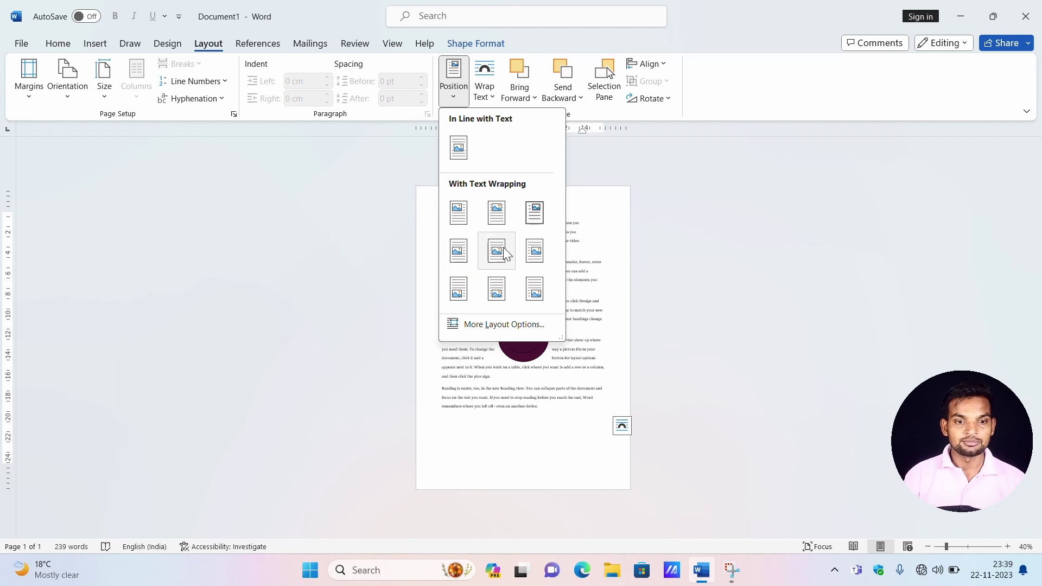
left_click(541, 212)
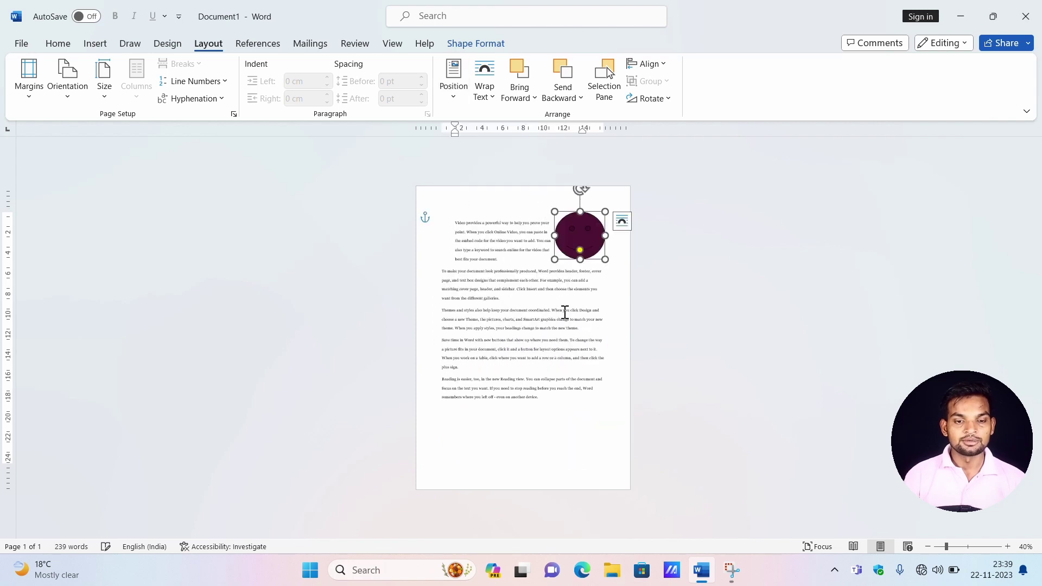
- View the shape's More Layout Options and close them without changes
left_click(461, 100)
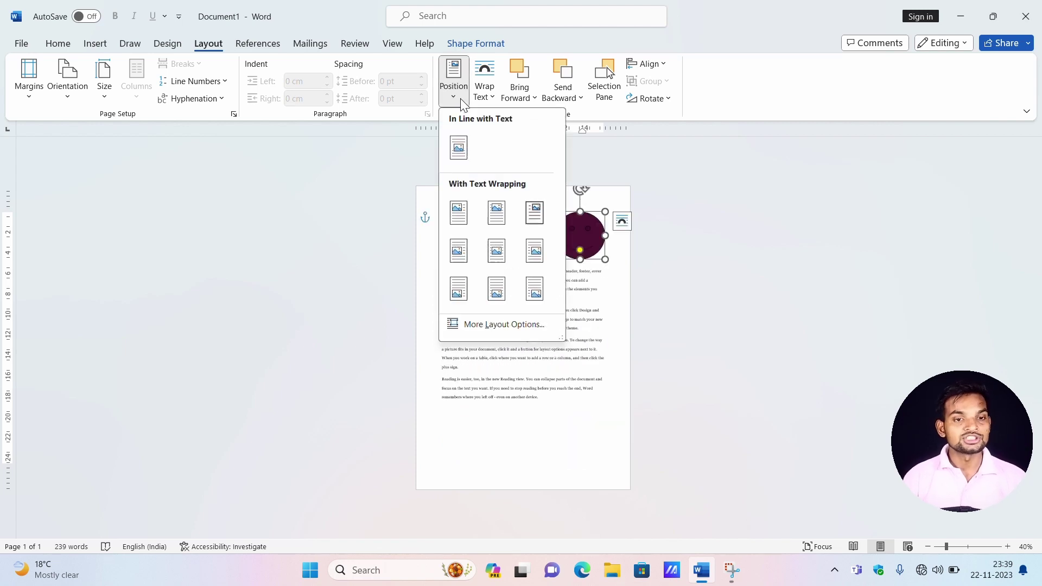
left_click(482, 326)
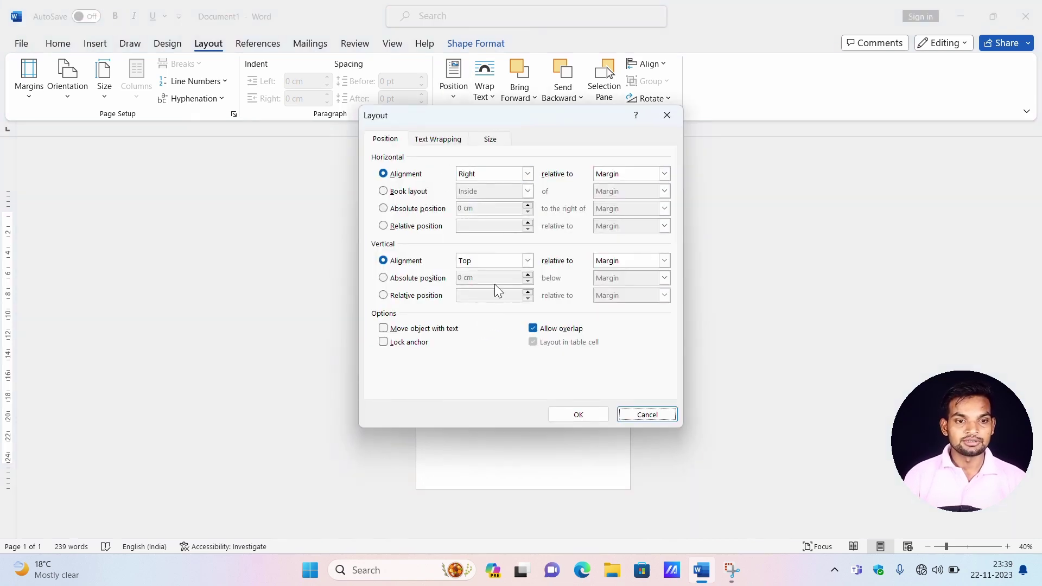
left_click(667, 117)
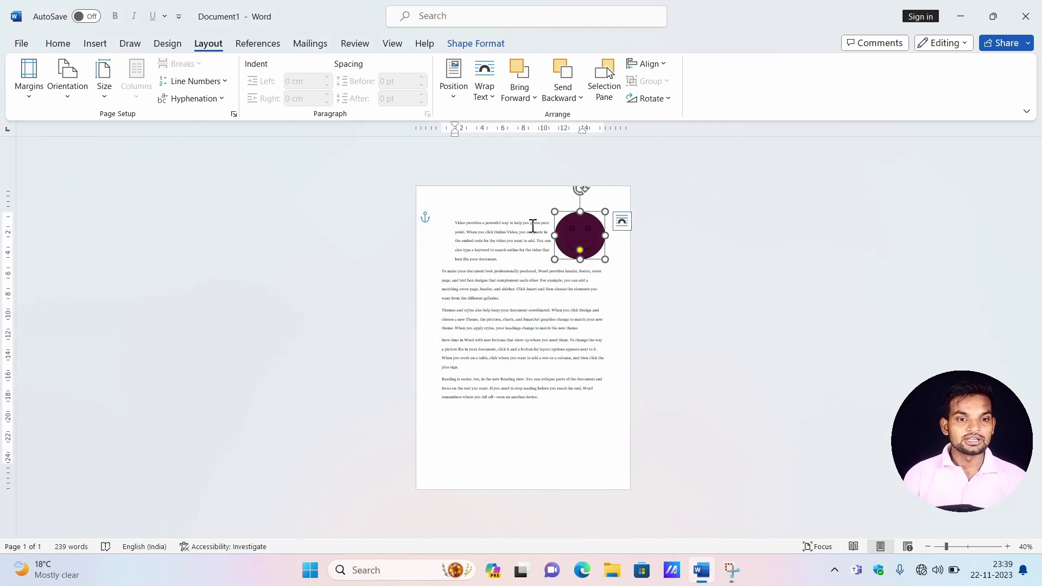
- Set the smiley's text wrapping to In Line with Text
left_click(494, 100)
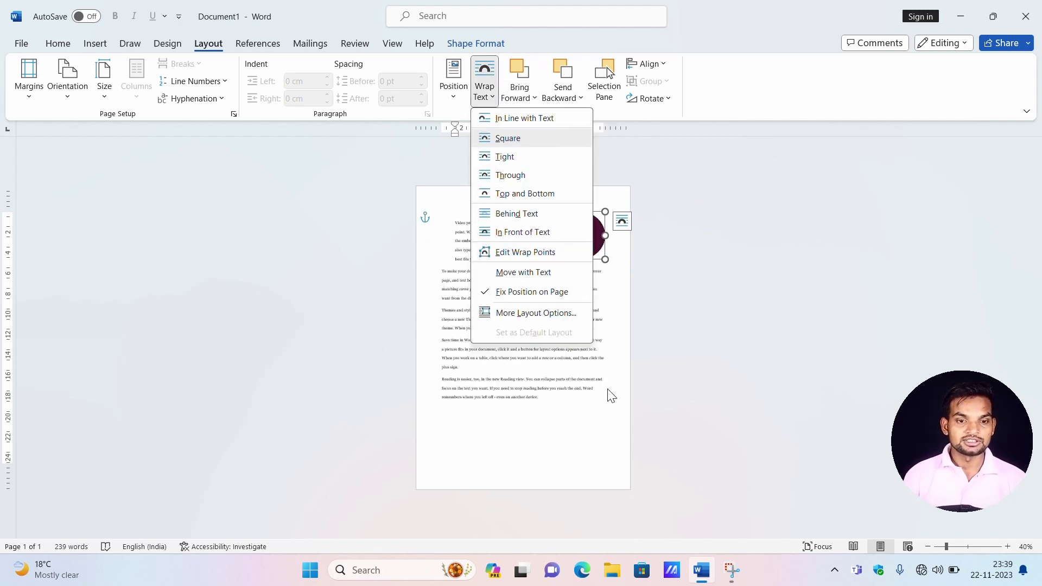
scroll(642, 407, "up", 10)
scroll(610, 388, "up", 2)
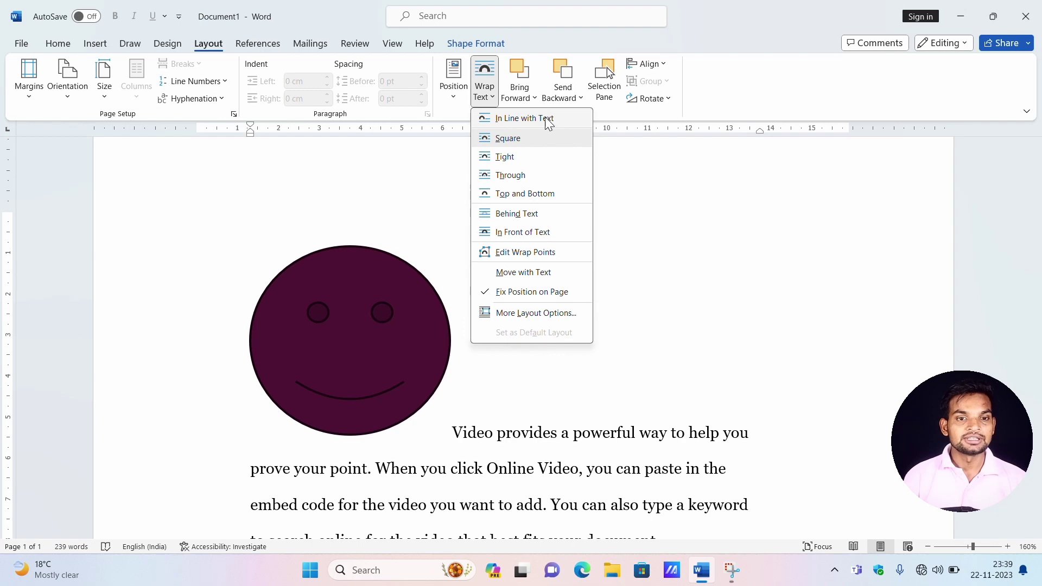
left_click(547, 119)
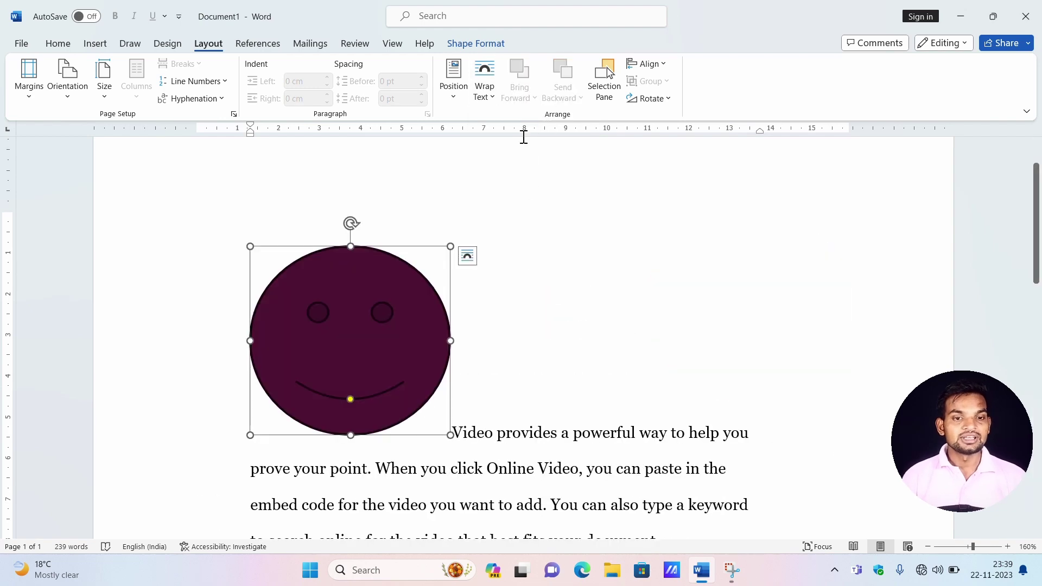
- Switch the smiley to Top and Bottom wrapping so the paragraph flows below it
left_click(485, 92)
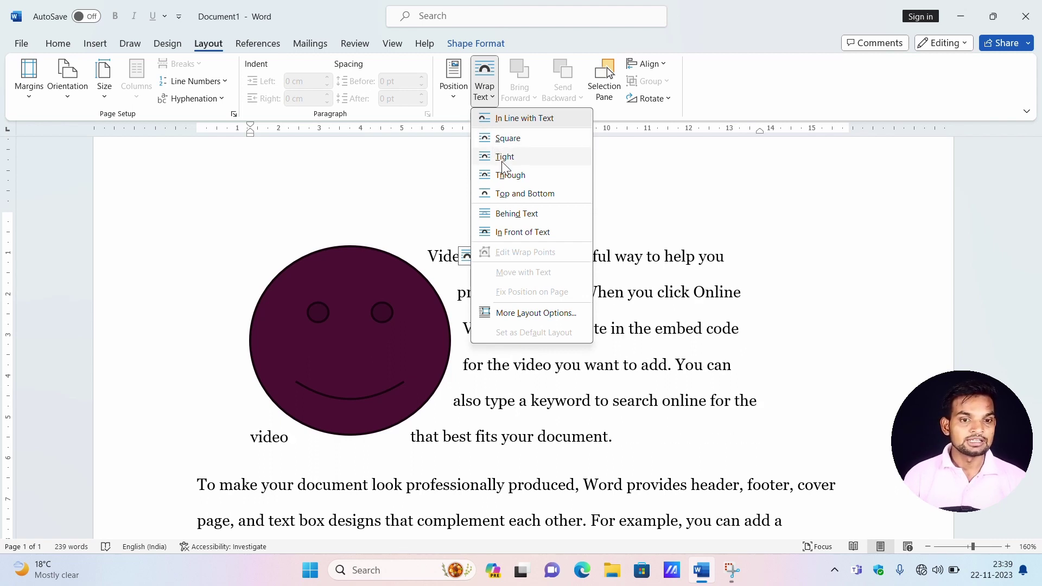
left_click(512, 193)
scroll(550, 306, "down", 5)
scroll(551, 307, "down", 5)
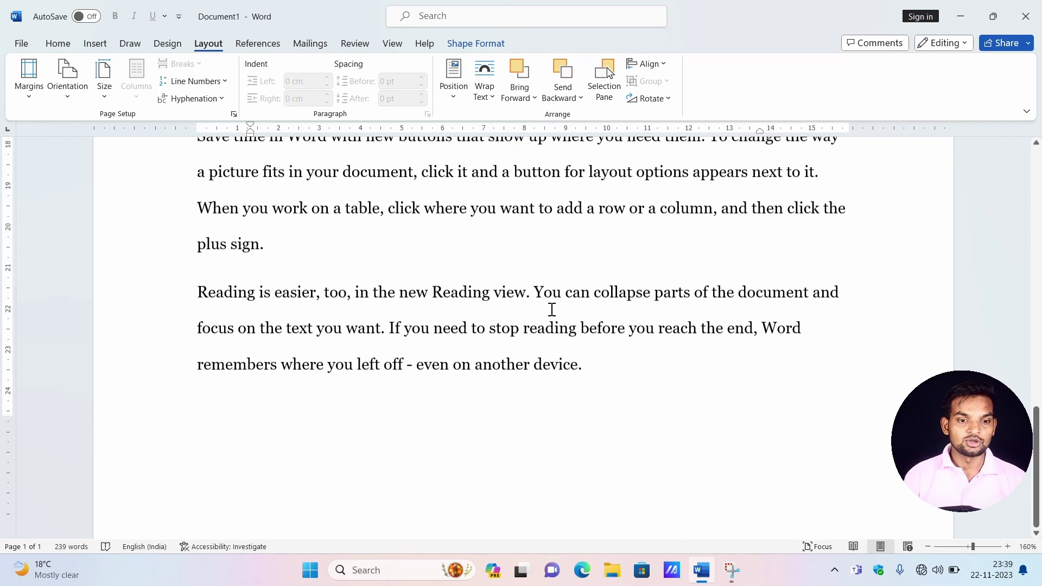
scroll(552, 303, "up", 1)
scroll(553, 298, "up", 9)
scroll(352, 380, "down", 2)
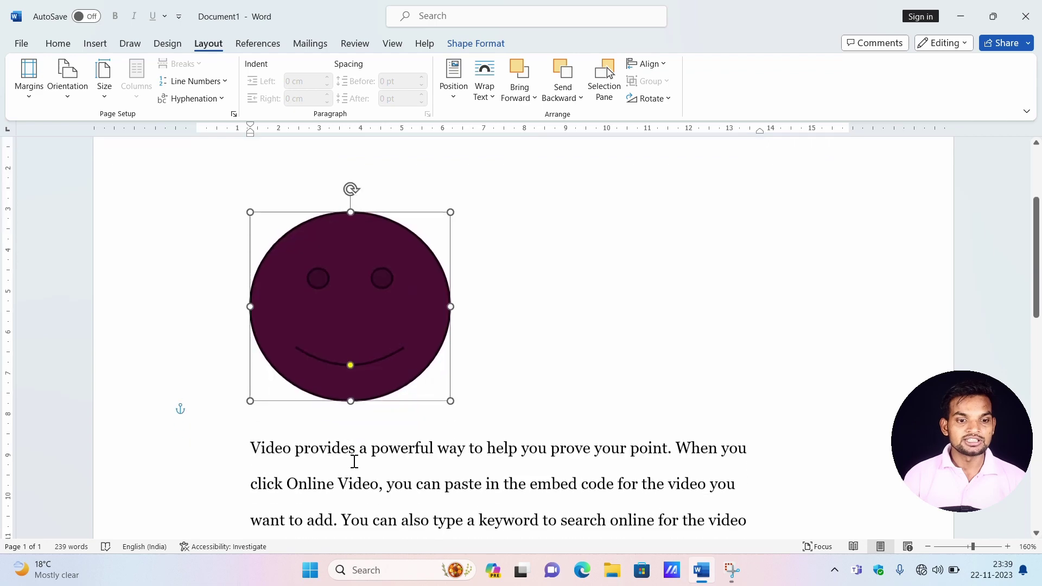
scroll(354, 458, "down", 2)
left_click(500, 103)
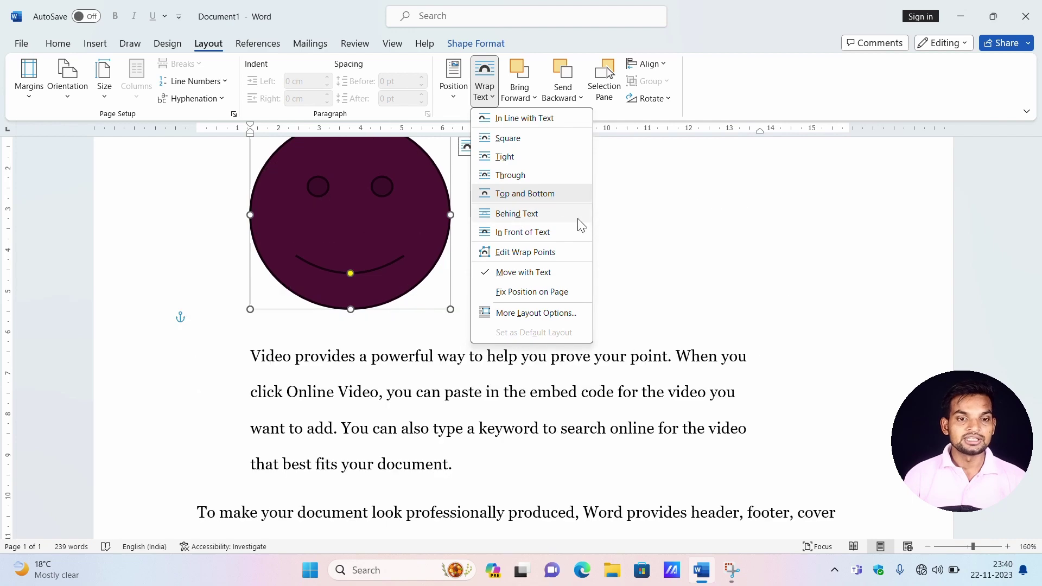
- Try Behind Text and then In Front of Text wrapping for the smiley
left_click(533, 215)
scroll(531, 223, "up", 3)
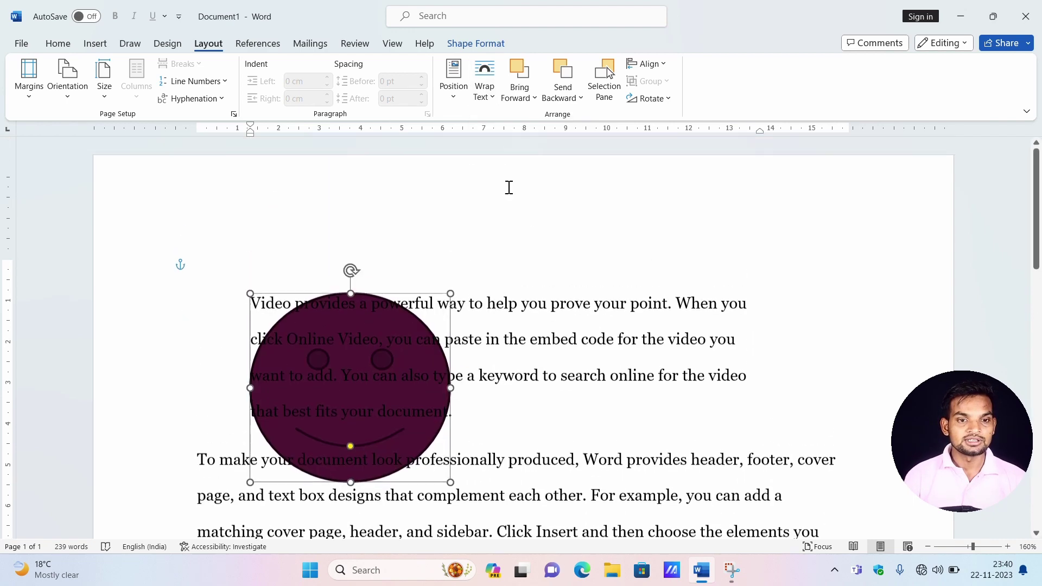
left_click(488, 93)
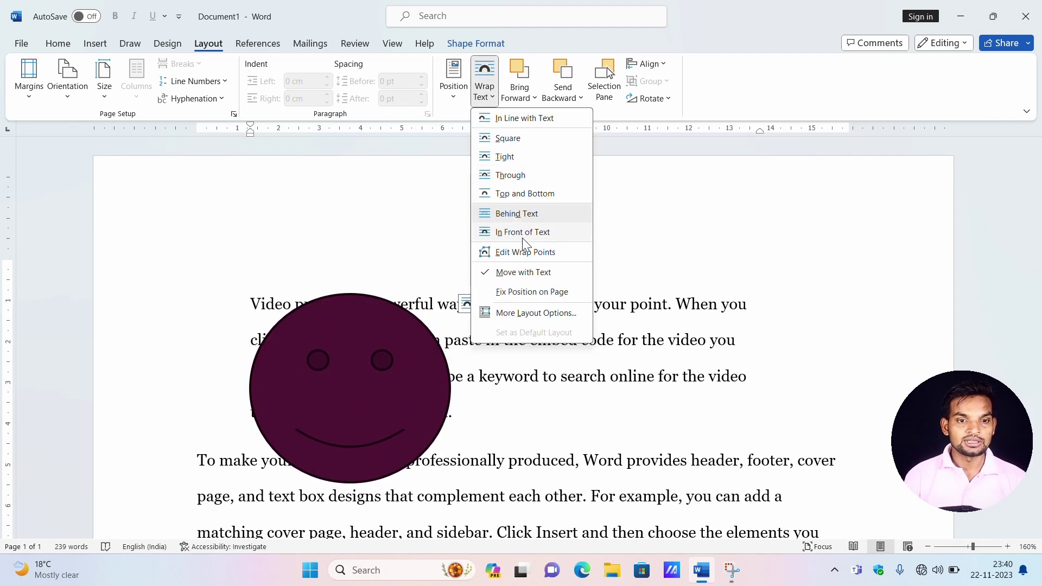
key("Escape")
left_click(303, 441)
left_click(485, 93)
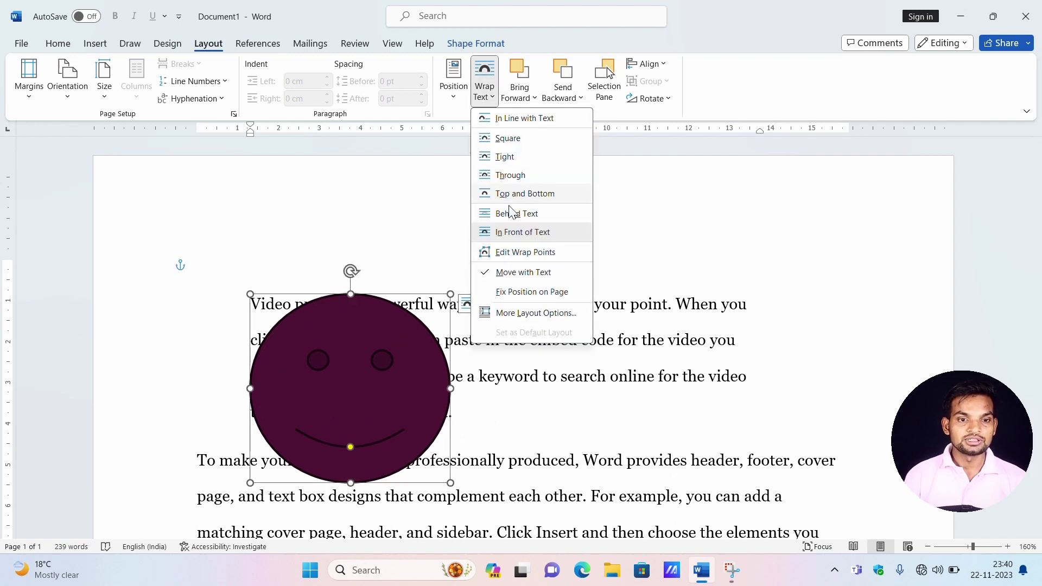
left_click(383, 416)
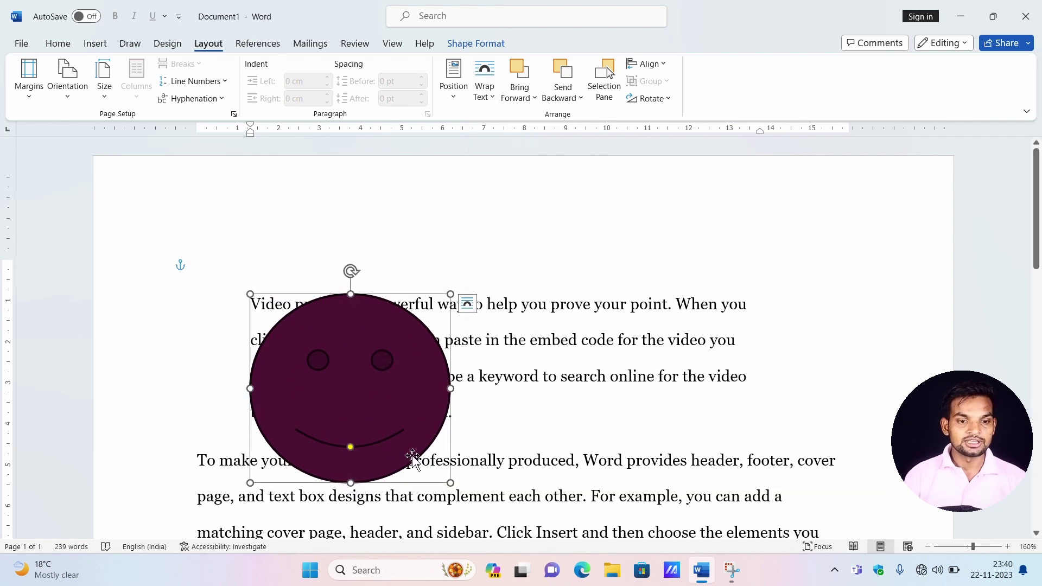
- Move the smiley over the paragraph's middle and apply Square wrapping
left_click_drag(391, 408, 536, 393)
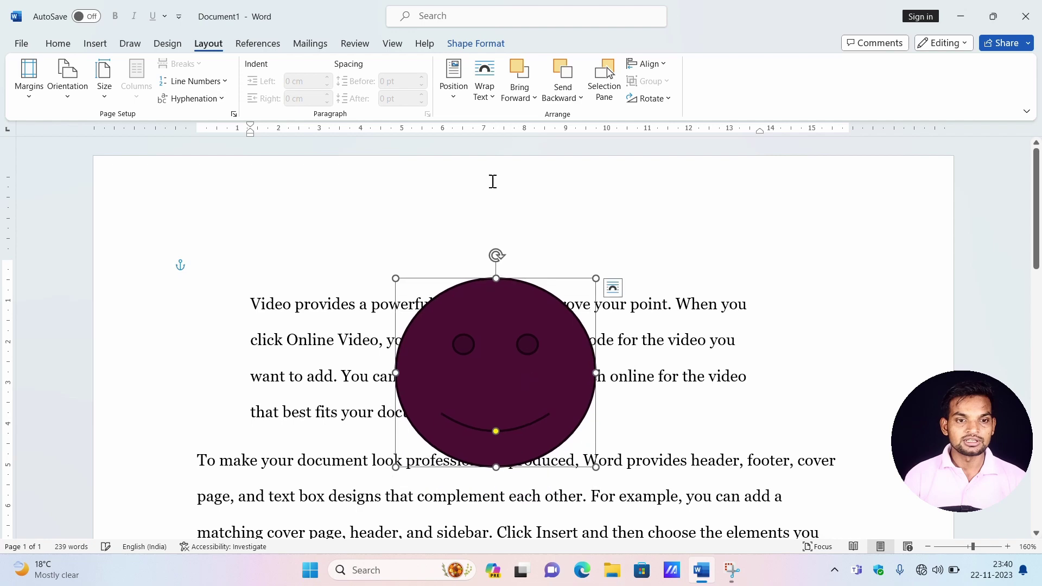
left_click(496, 100)
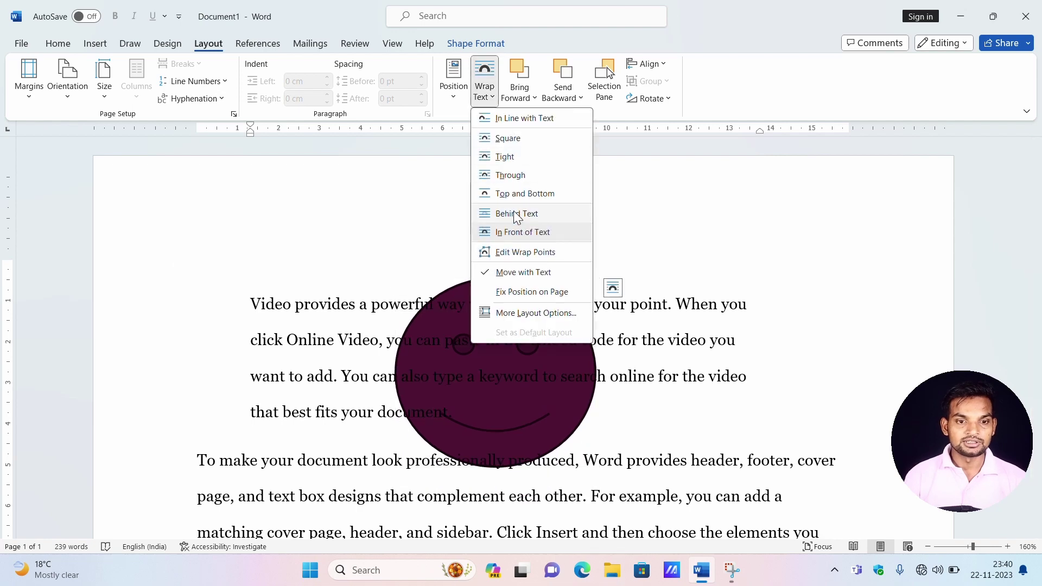
left_click(508, 139)
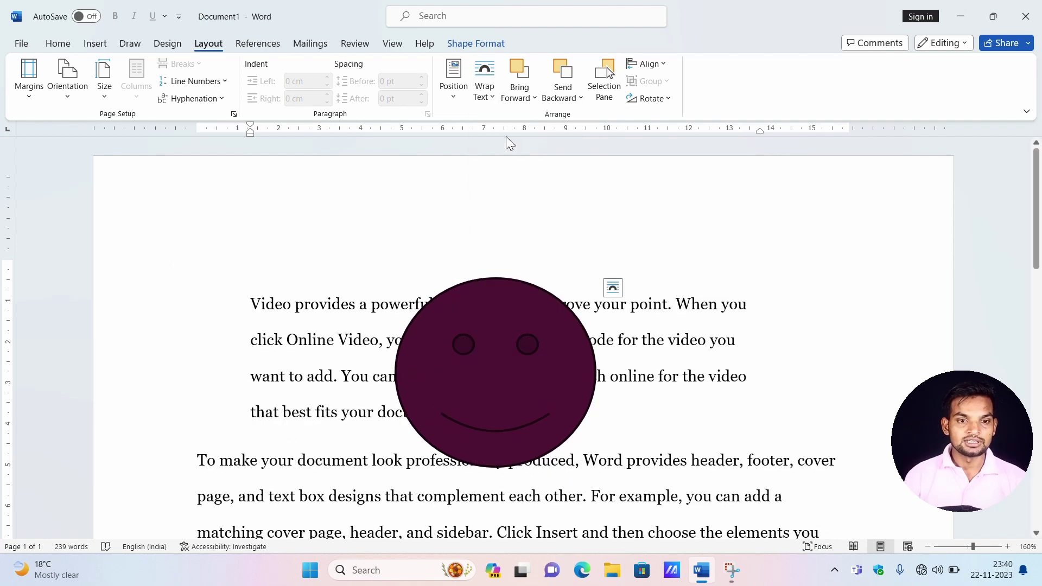
scroll(494, 329, "down", 3)
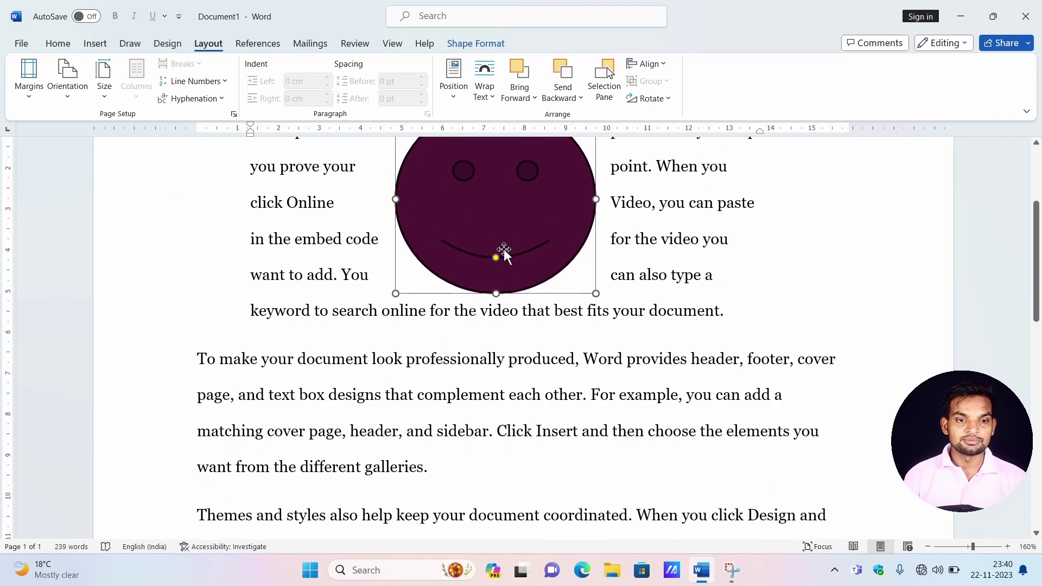
- Drag the smiley into the second paragraph and set it to Fix Position on Page
mouse_move(499, 252)
left_mouse_down()
mouse_move(479, 405)
mouse_move(377, 412)
mouse_move(391, 358)
mouse_move(477, 343)
mouse_move(523, 355)
mouse_move(523, 411)
mouse_move(423, 379)
mouse_move(446, 335)
left_mouse_up()
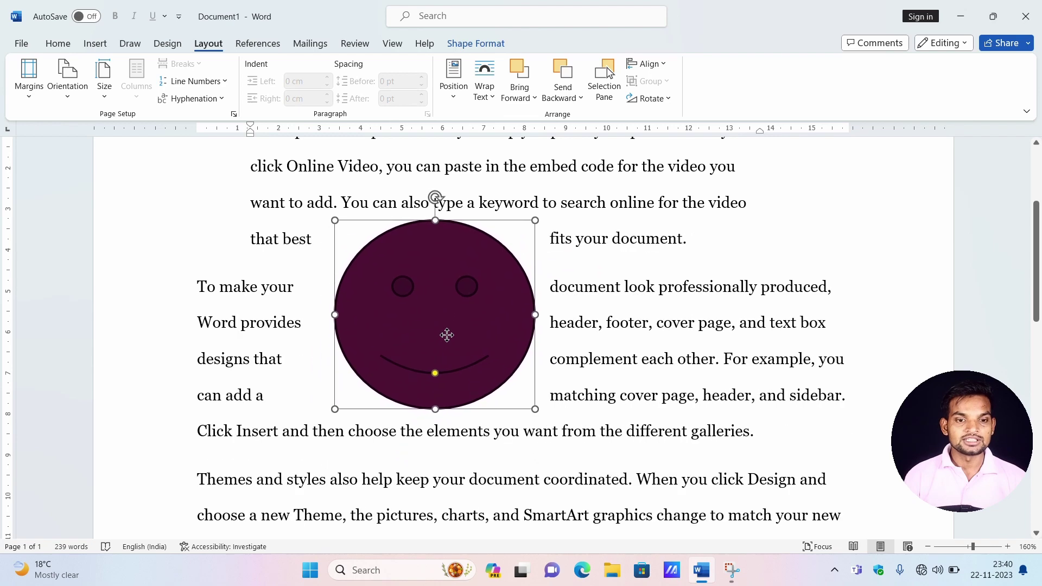
left_click(491, 95)
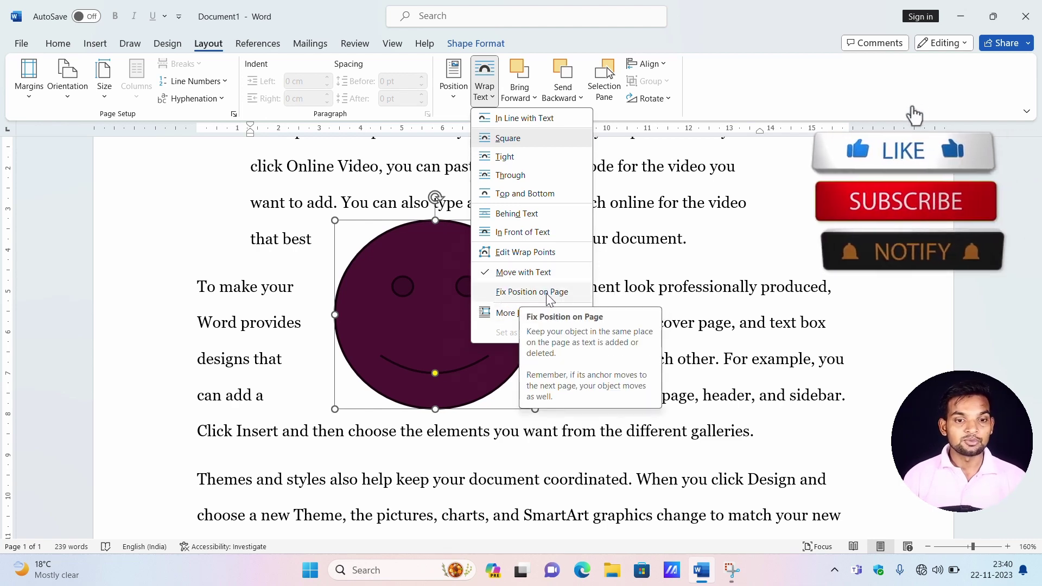
left_click(557, 296)
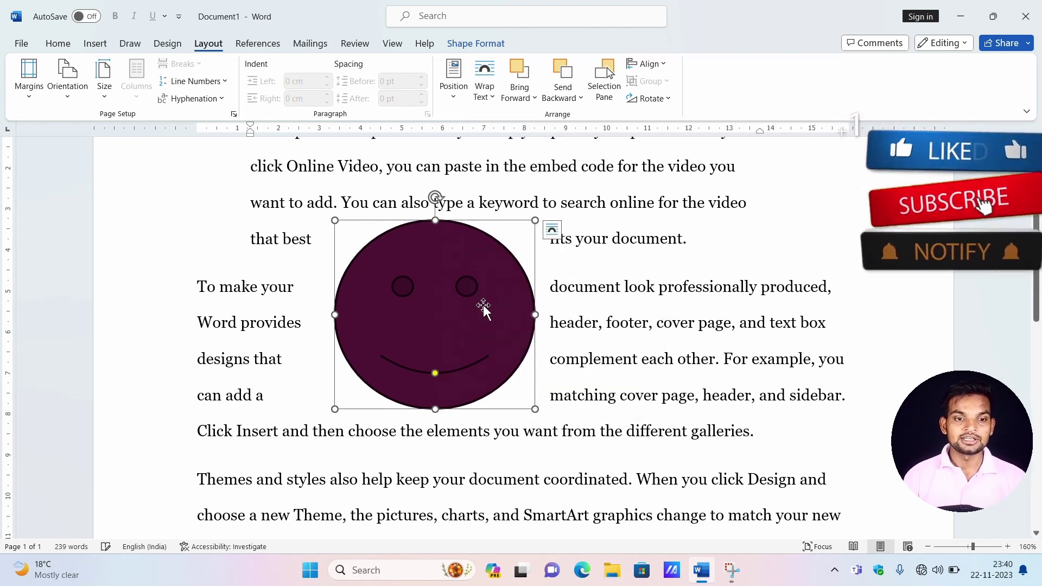
mouse_move(463, 307)
left_mouse_down()
mouse_move(503, 355)
mouse_move(495, 329)
mouse_move(537, 327)
mouse_move(497, 400)
mouse_move(438, 335)
mouse_move(454, 321)
left_mouse_up()
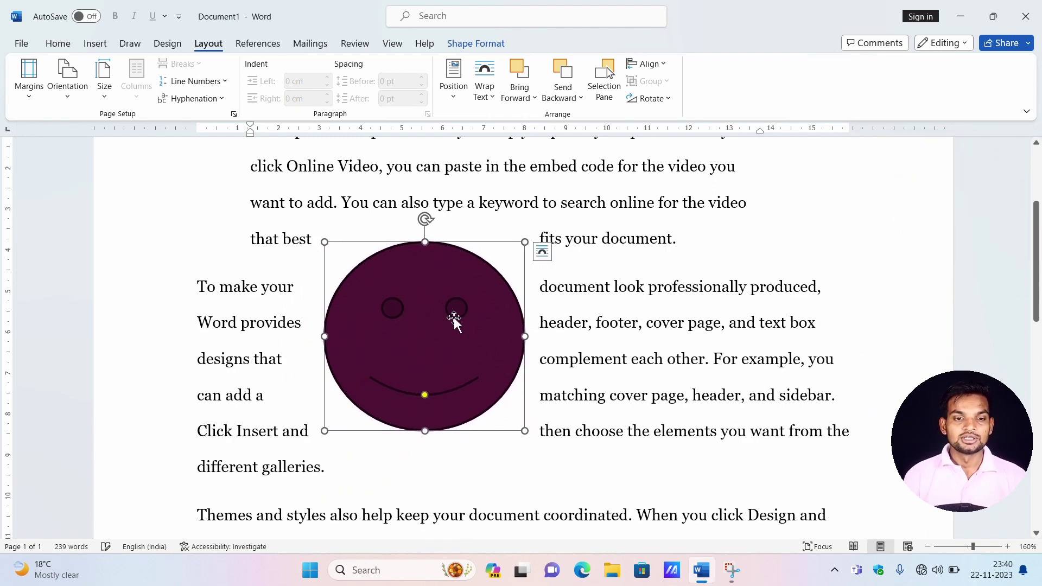
left_click(477, 99)
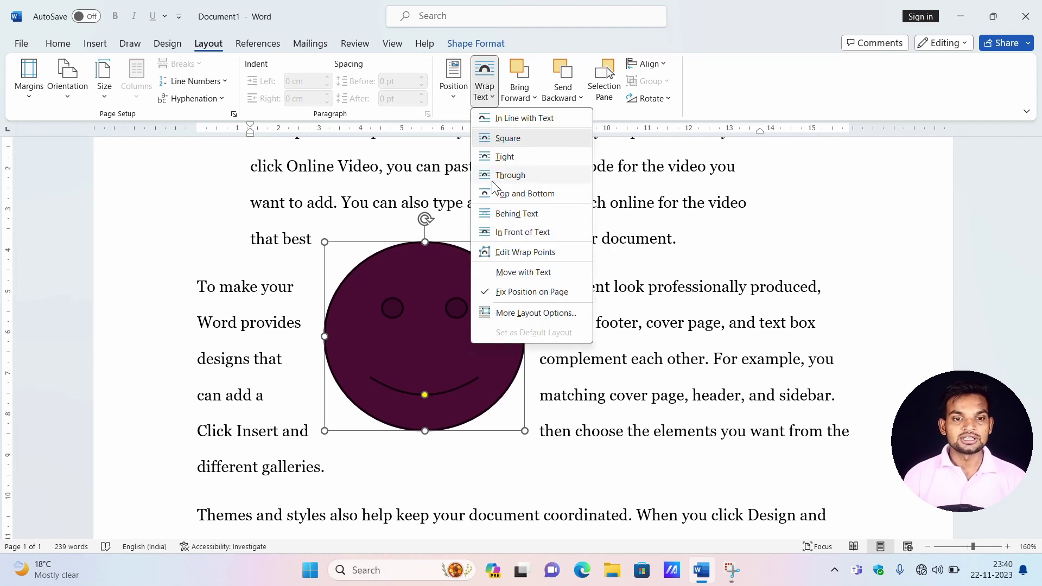
left_click(526, 313)
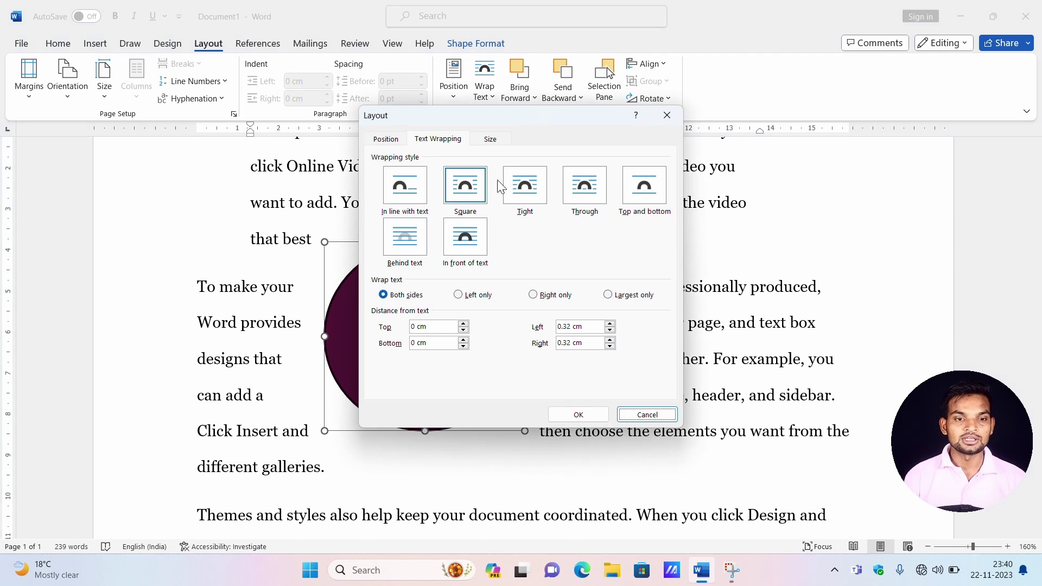
left_click(465, 296)
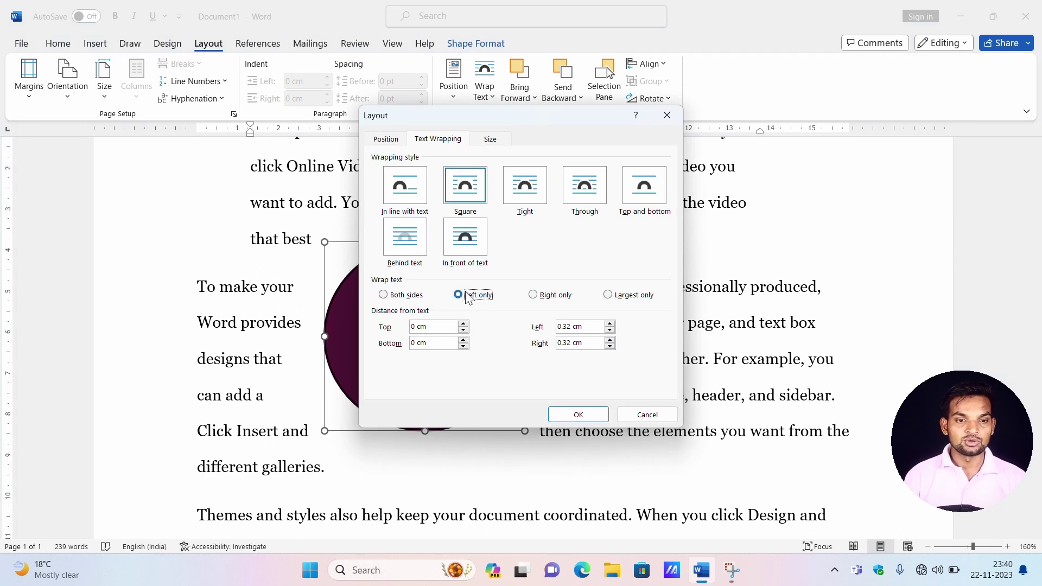
left_click(608, 296)
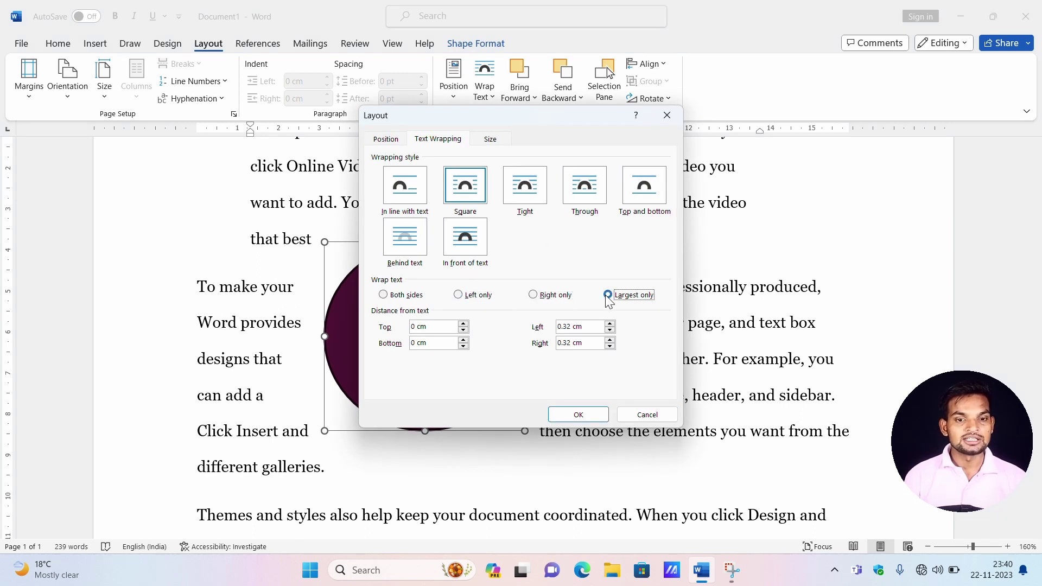
left_click(636, 416)
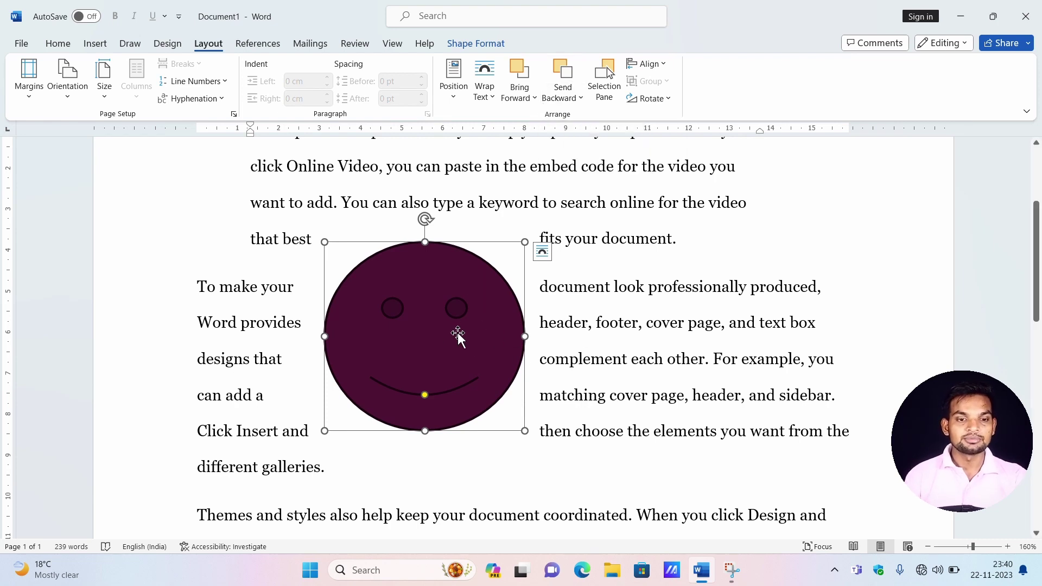
left_click(201, 235)
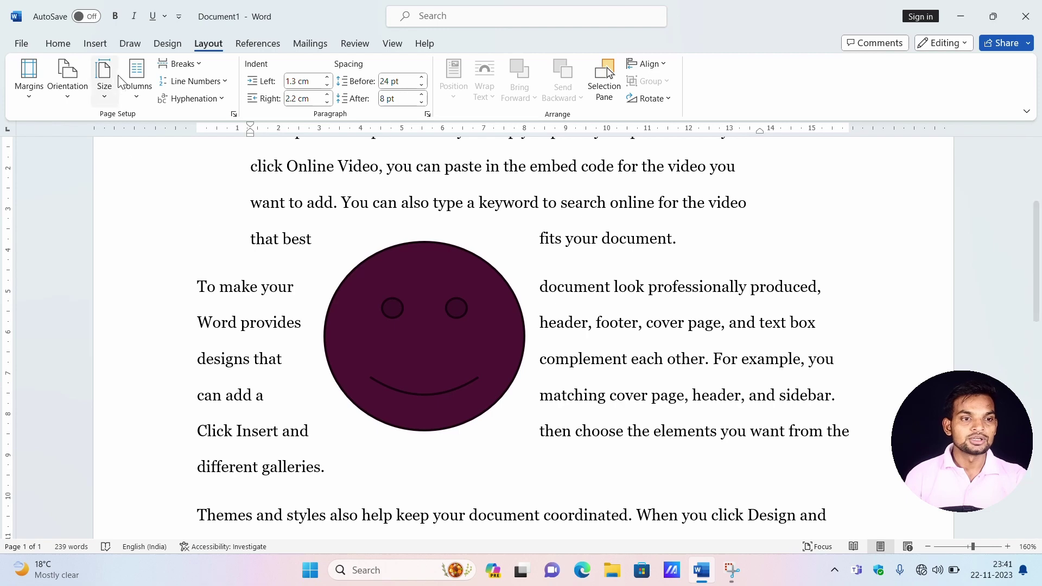
- Draw a snipped-corner flowchart rectangle, about 4.38 × 5 cm, over the smiley face
left_click(93, 48)
left_click(196, 89)
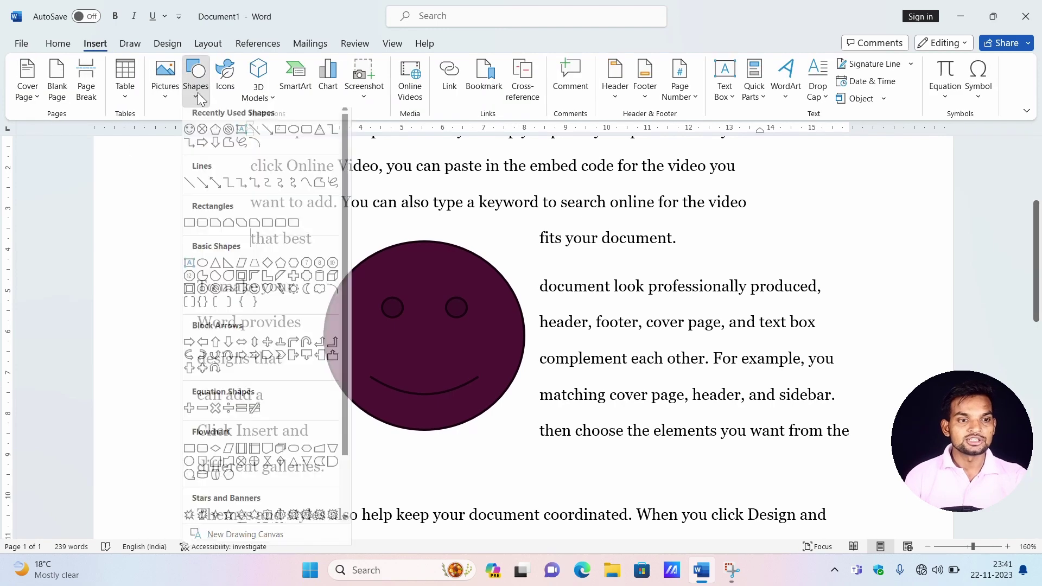
left_click(216, 477)
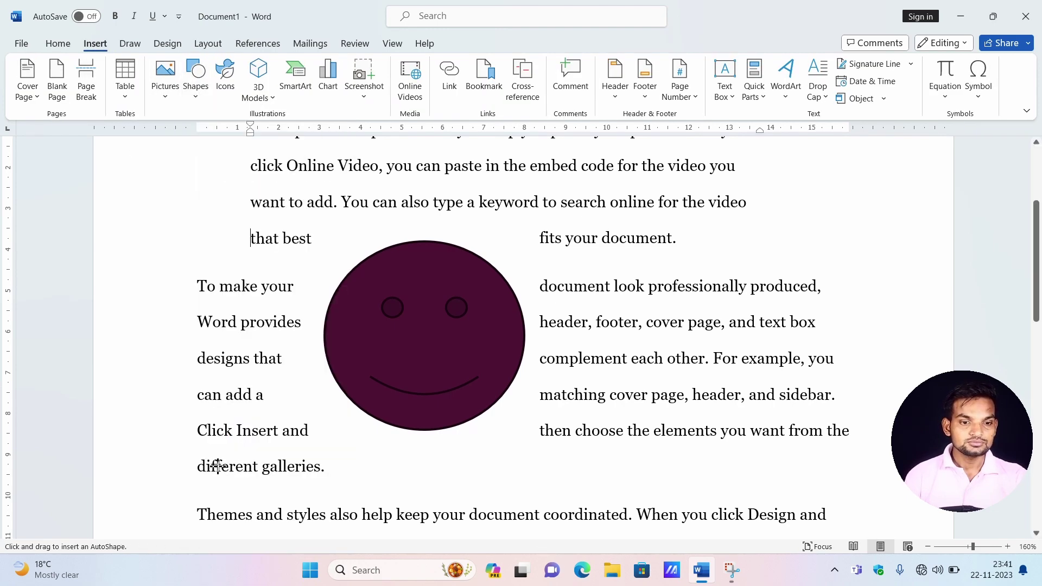
left_click_drag(328, 258, 533, 437)
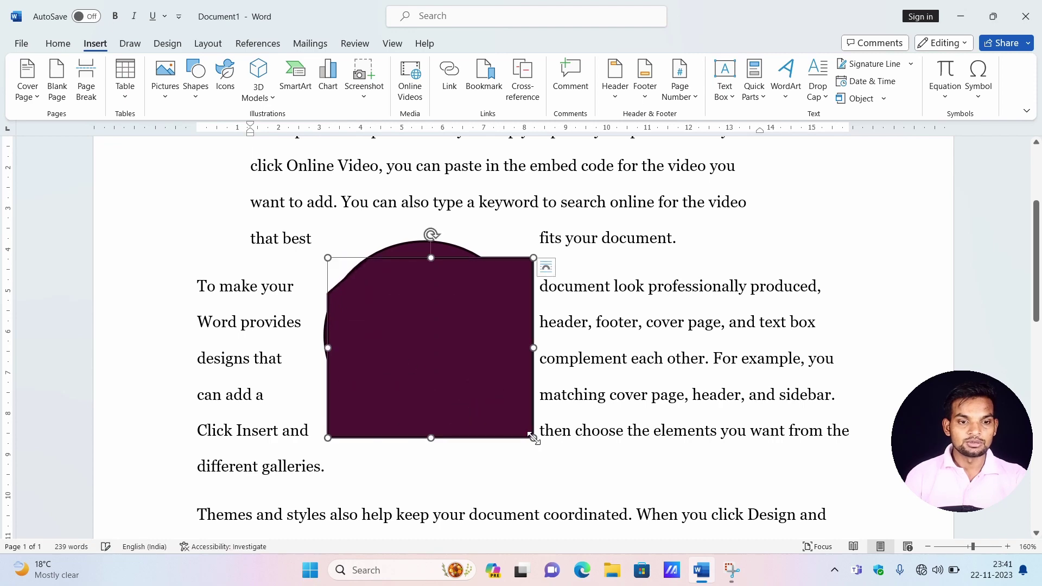
left_click_drag(503, 386, 500, 391)
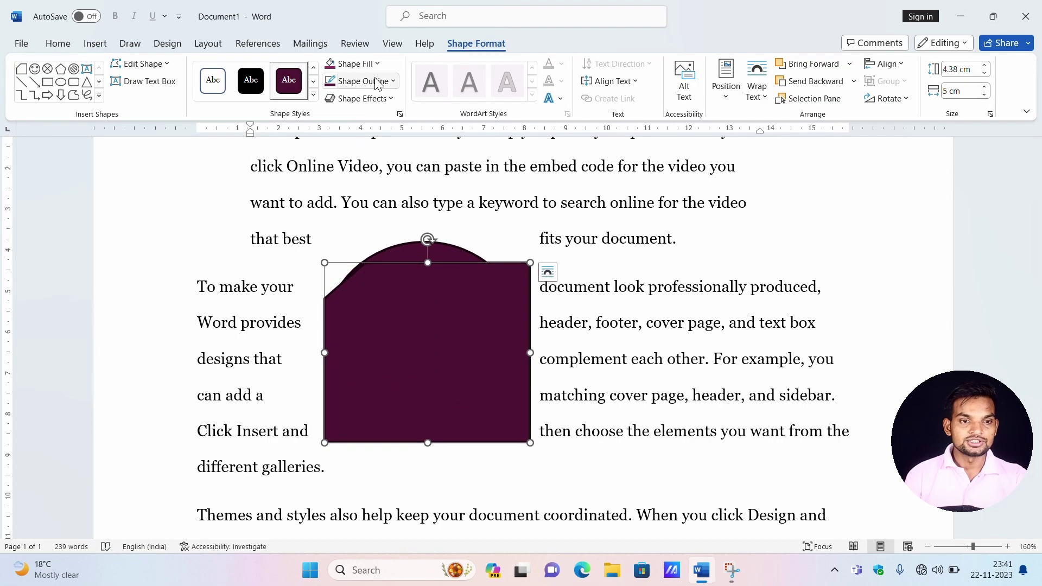
- Apply the light-blue shape style and move the shape further left and down
left_click(313, 95)
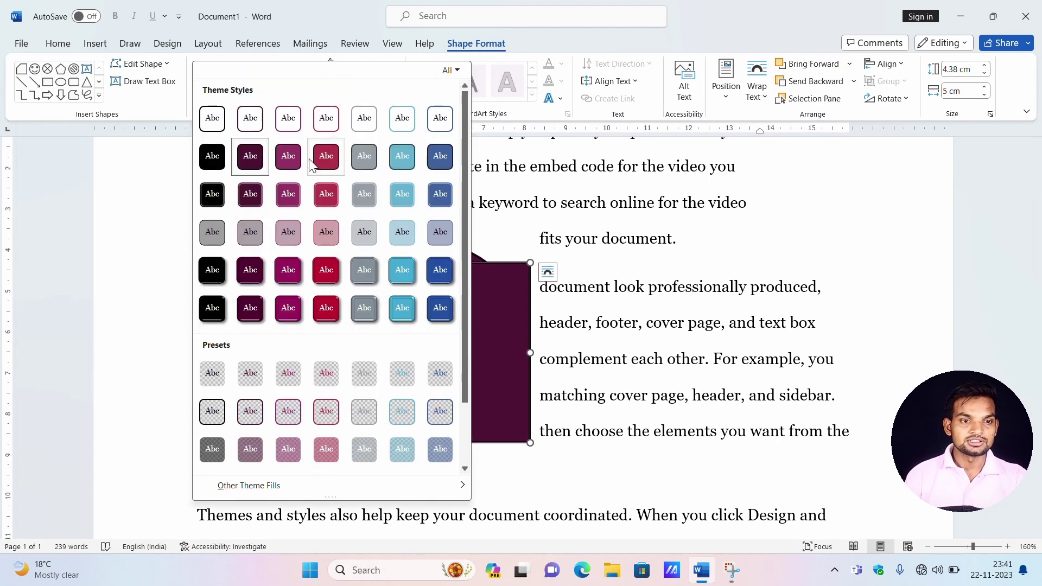
left_click(402, 308)
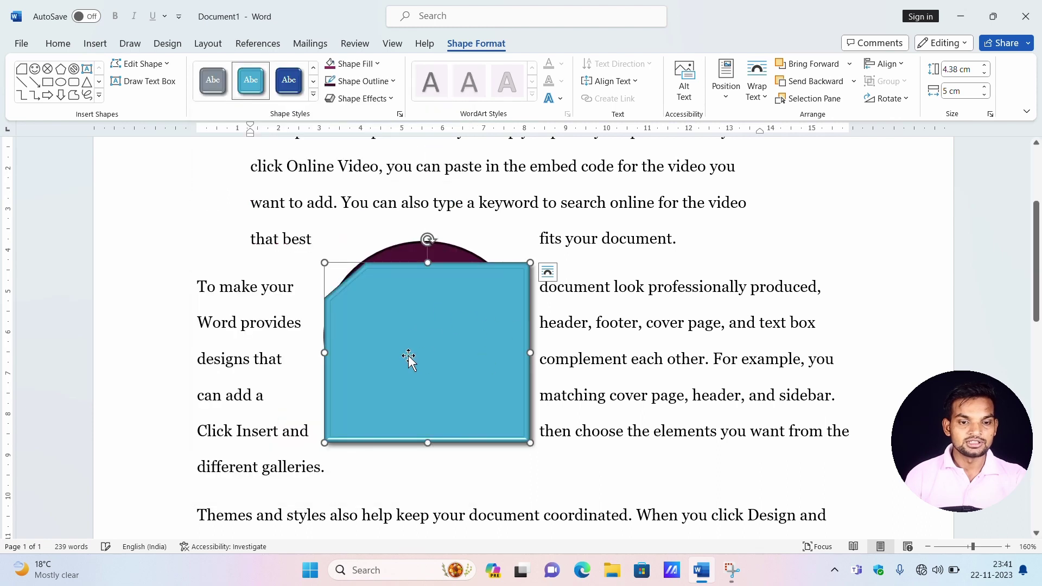
left_click_drag(408, 358, 384, 389)
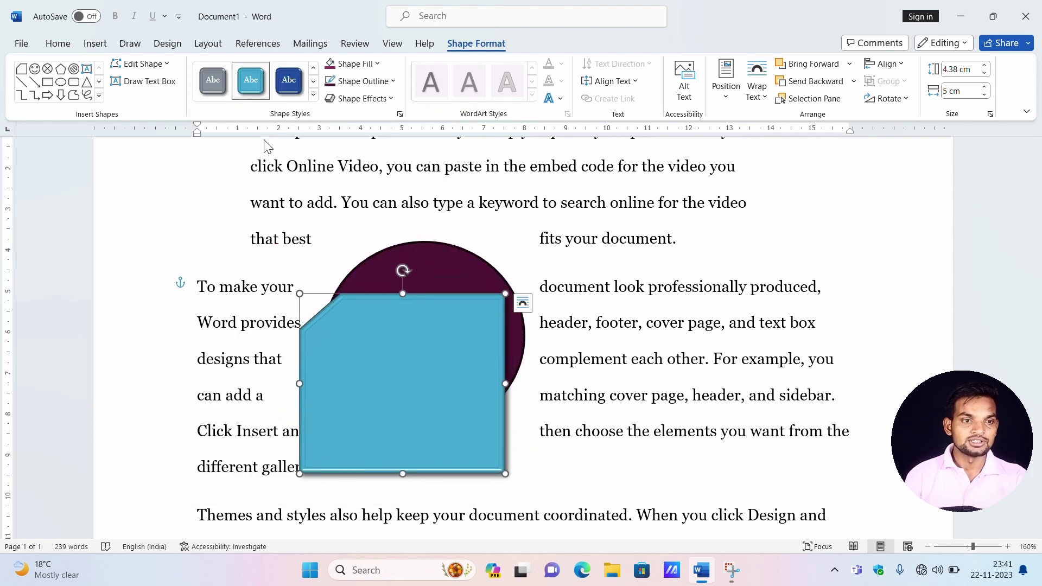
- Draw a half-rounded rectangle below the blue shape and give it the grey glossy style
left_click(95, 46)
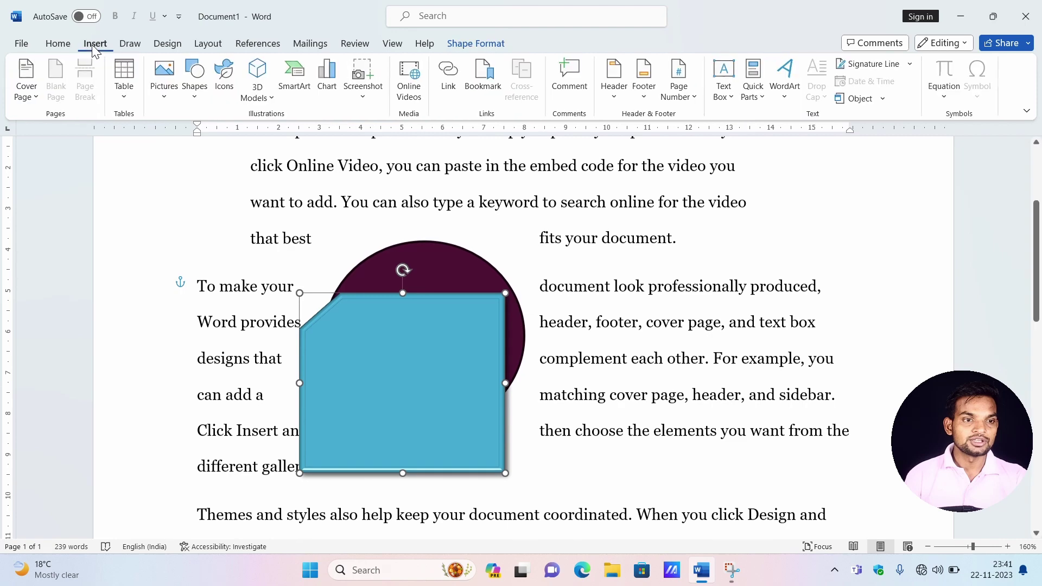
left_click(196, 92)
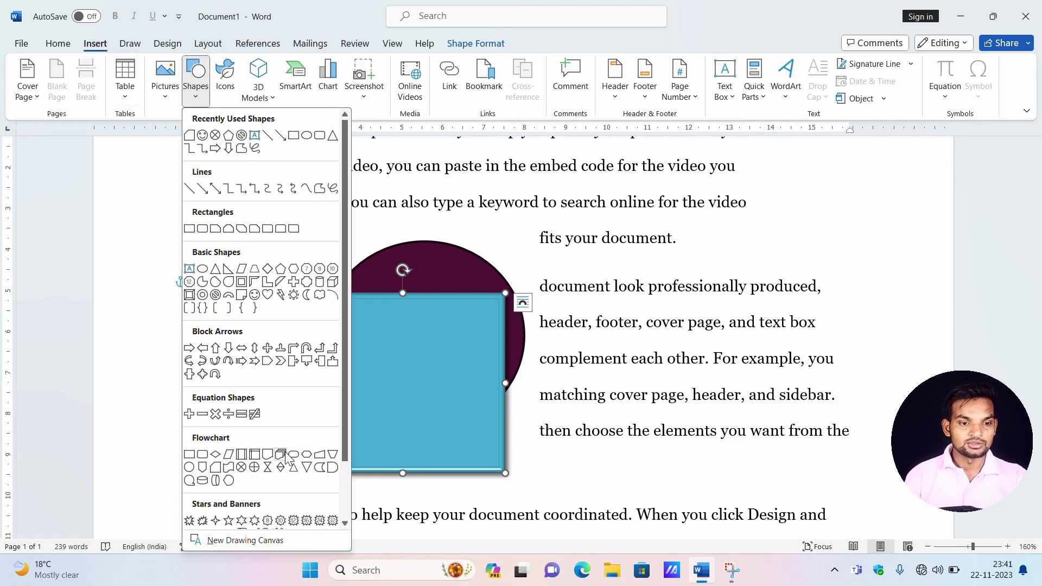
left_click(334, 476)
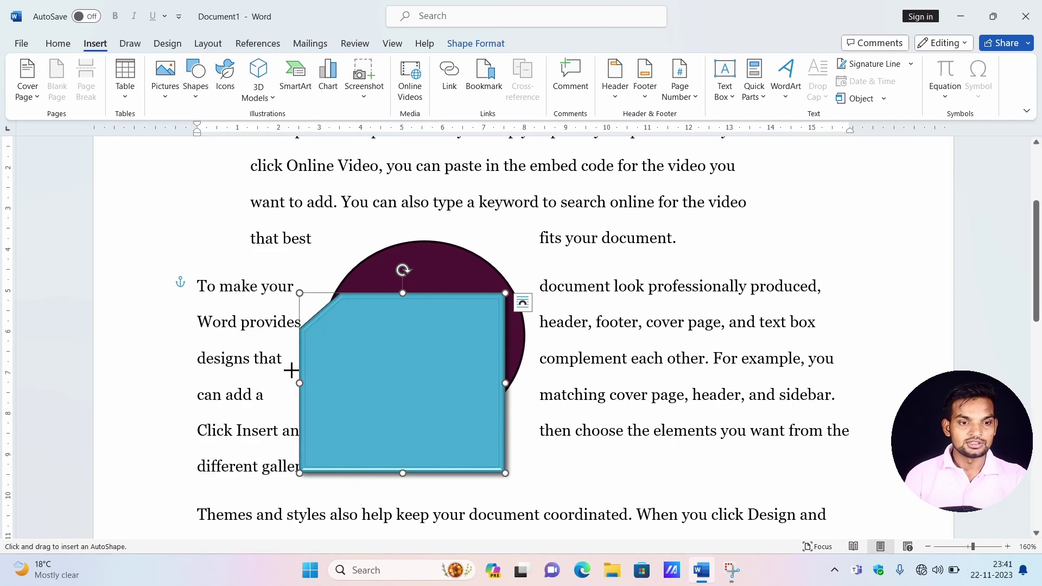
left_click_drag(273, 402, 486, 558)
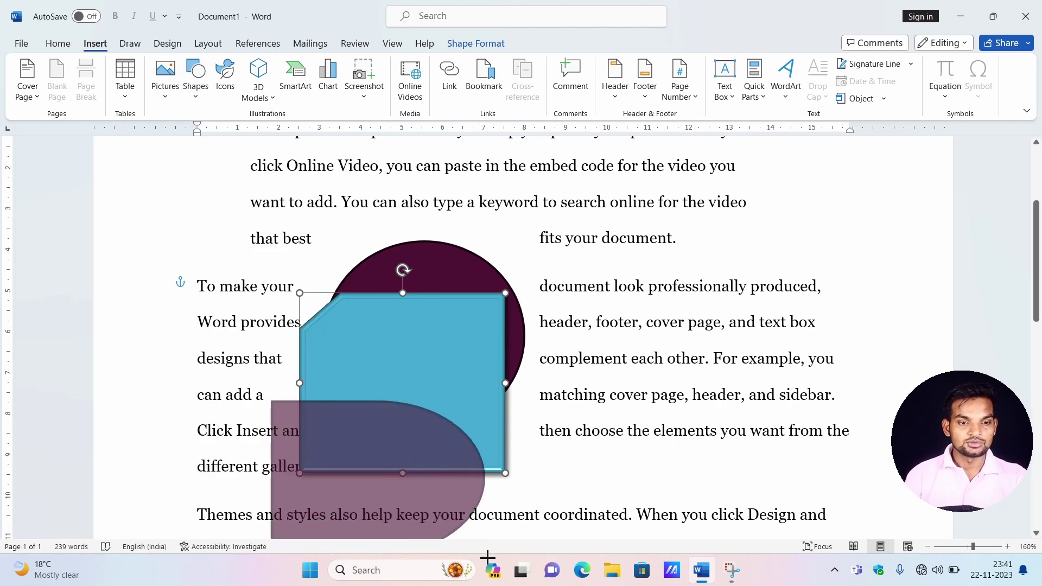
left_click_drag(386, 401, 388, 381)
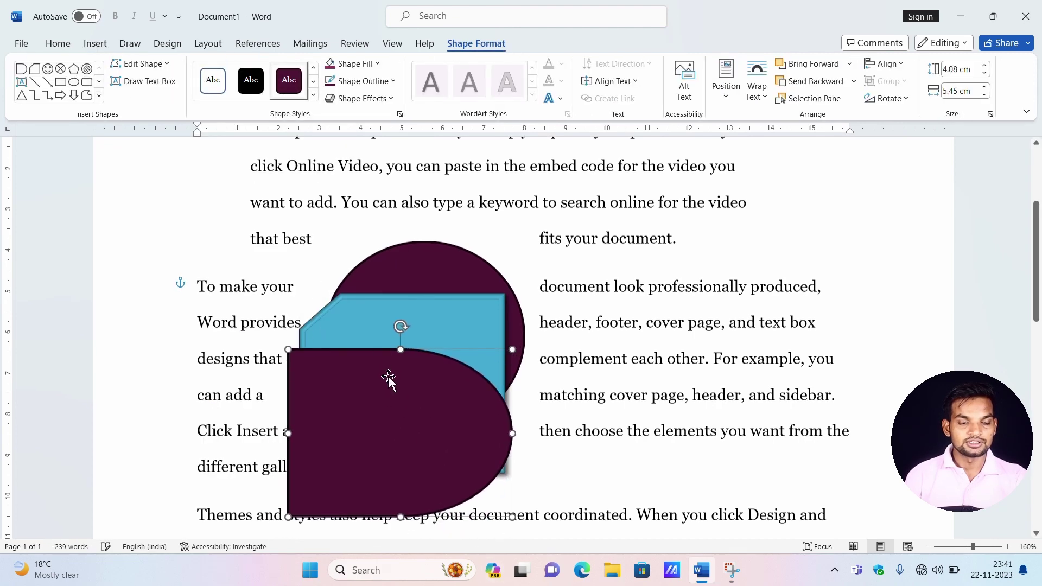
left_click(313, 96)
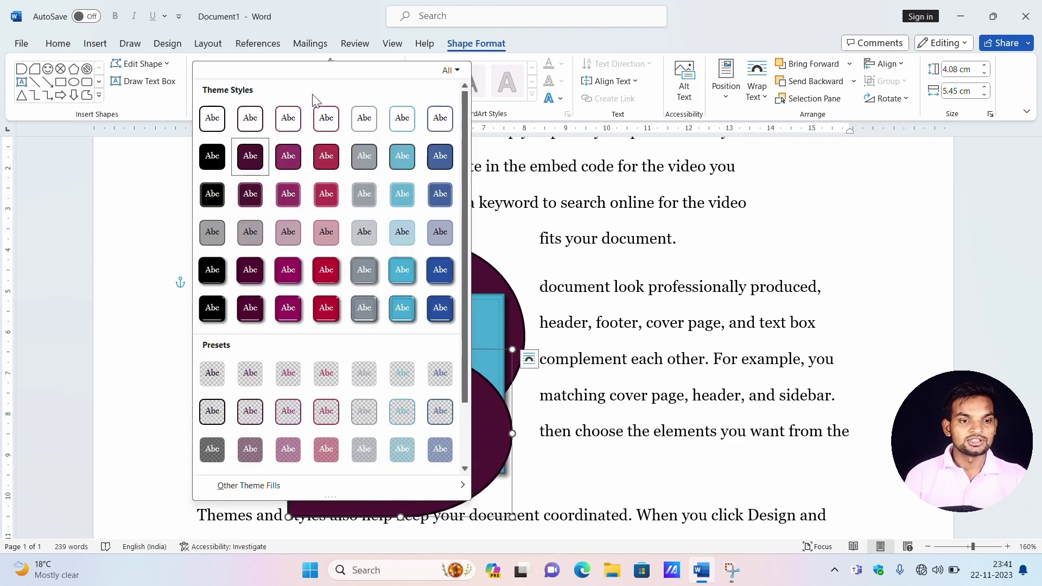
left_click(361, 308)
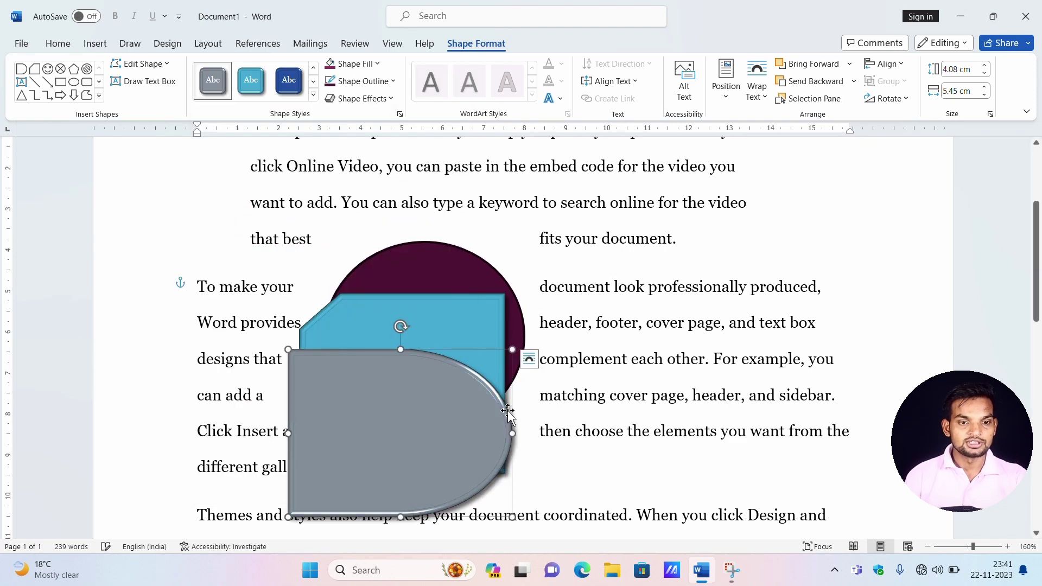
- Select each shape in turn, ending with the maroon circle selected
left_click(535, 485)
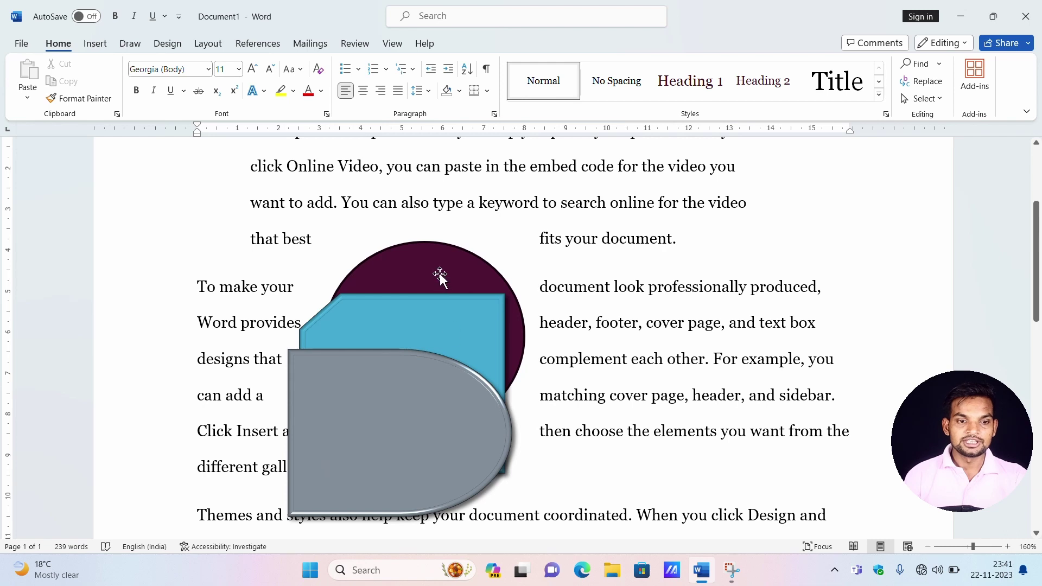
left_click(437, 269)
left_click(432, 324)
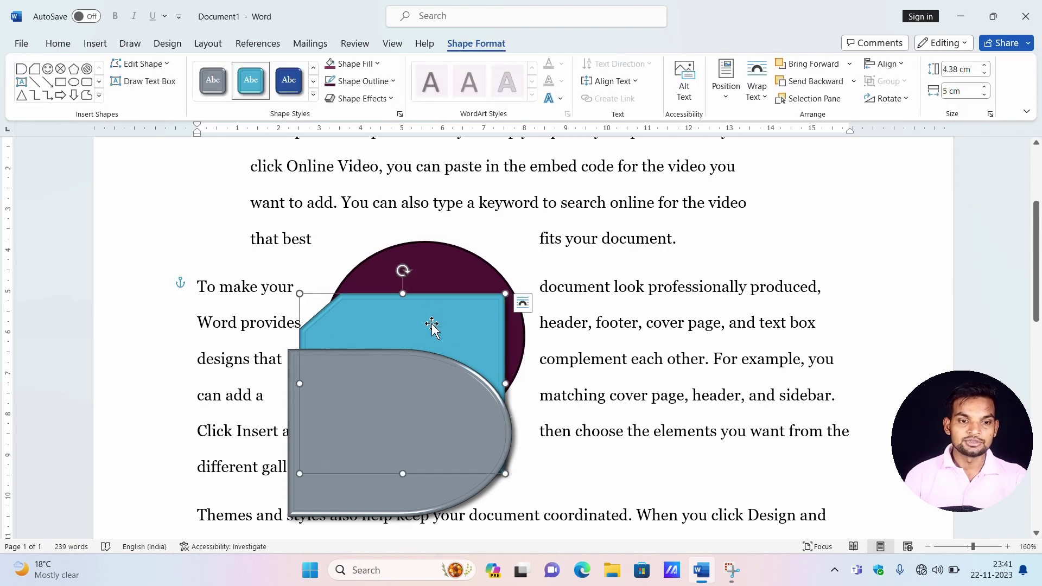
left_click(406, 410)
left_click(425, 281)
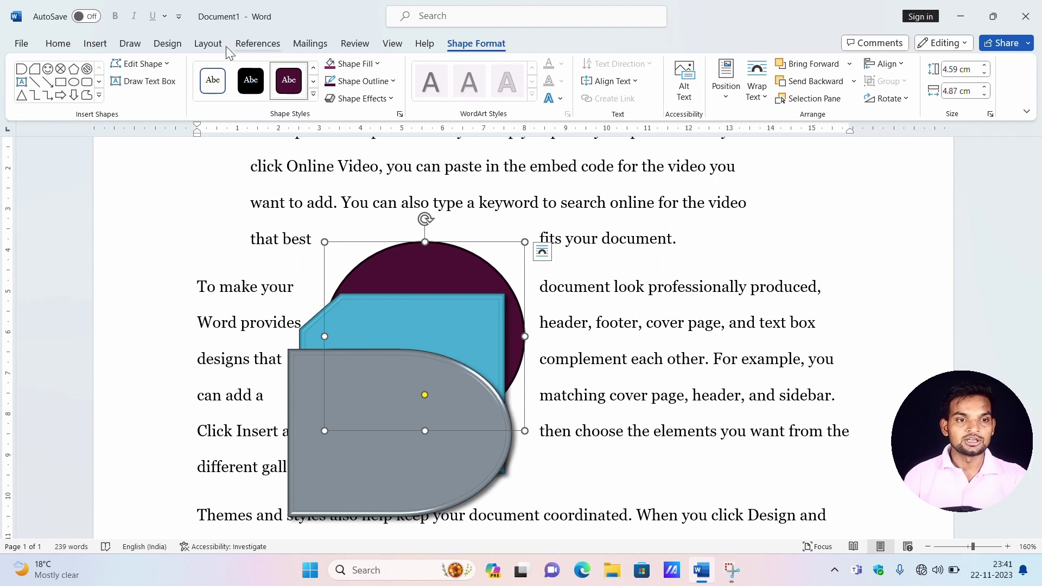
- Try Bring Forward and Bring to Front on the circle, then undo both changes
left_click(208, 43)
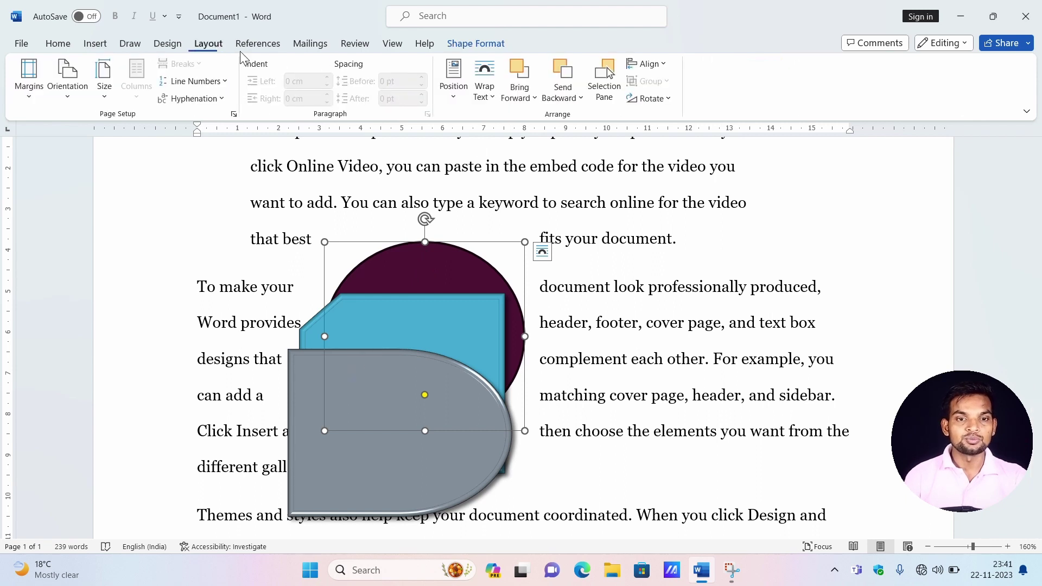
left_click(532, 99)
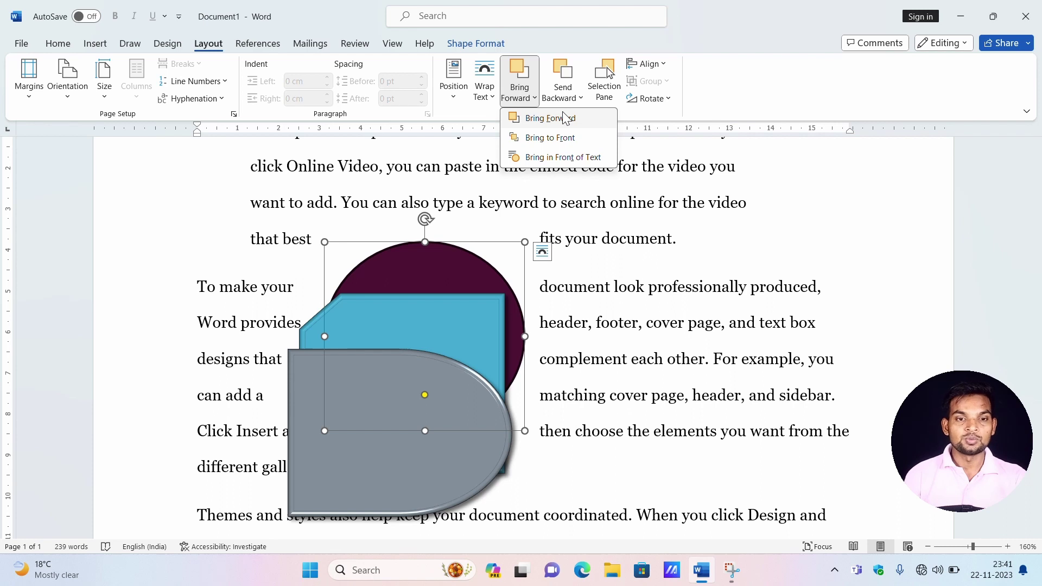
left_click(564, 118)
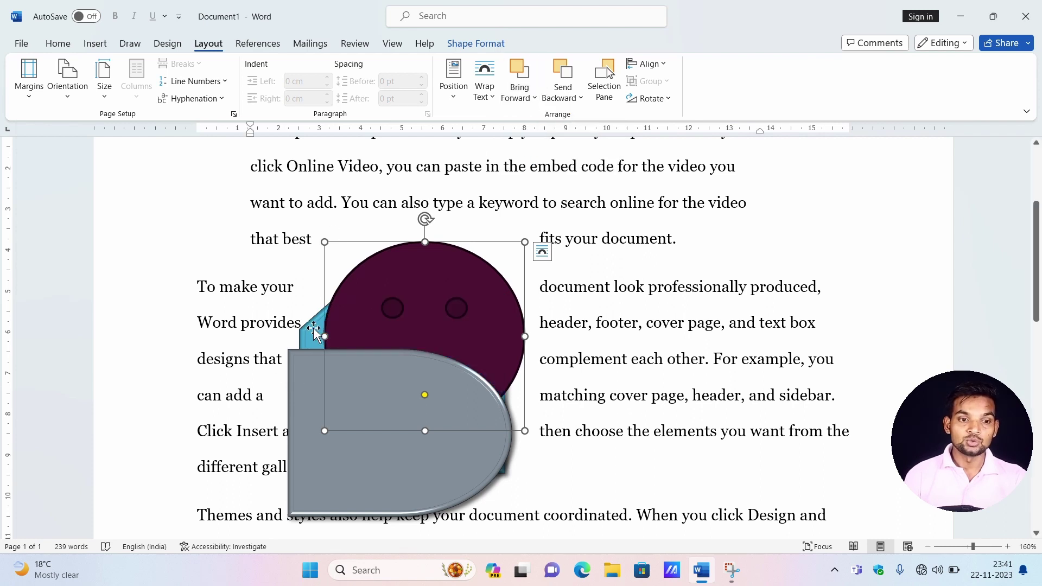
left_click(515, 106)
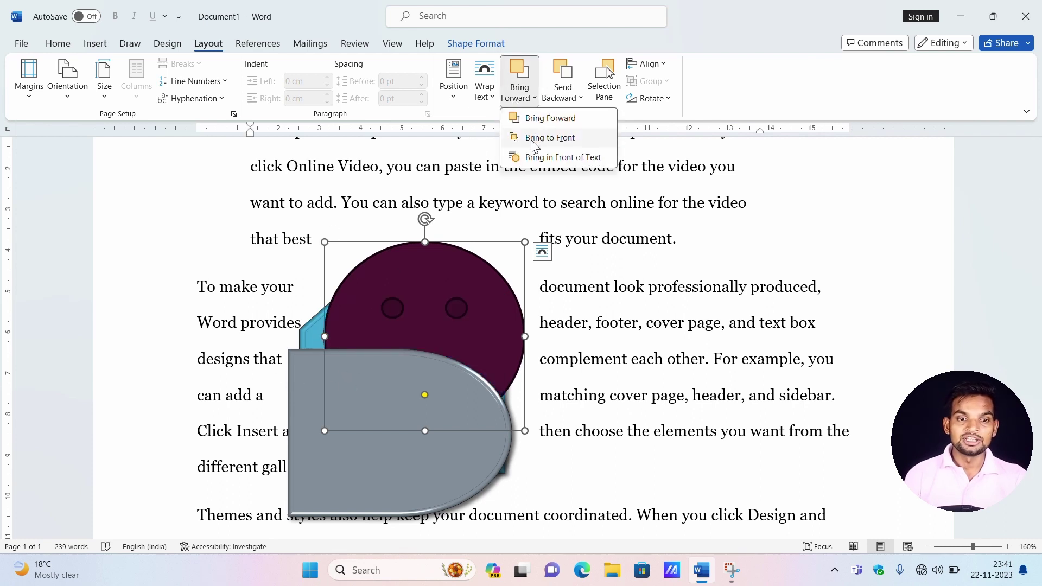
left_click(546, 124)
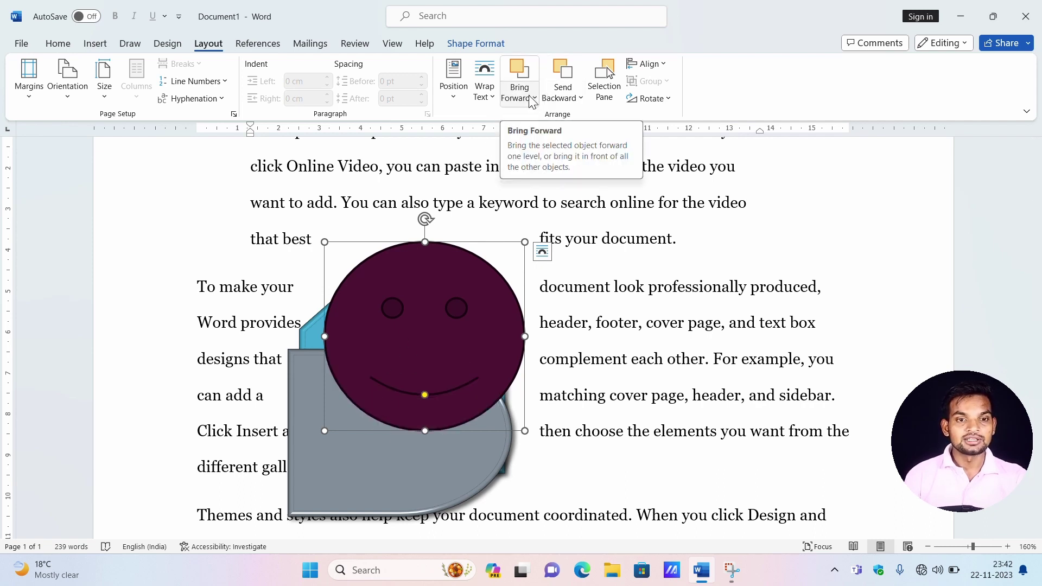
key("ctrl+z")
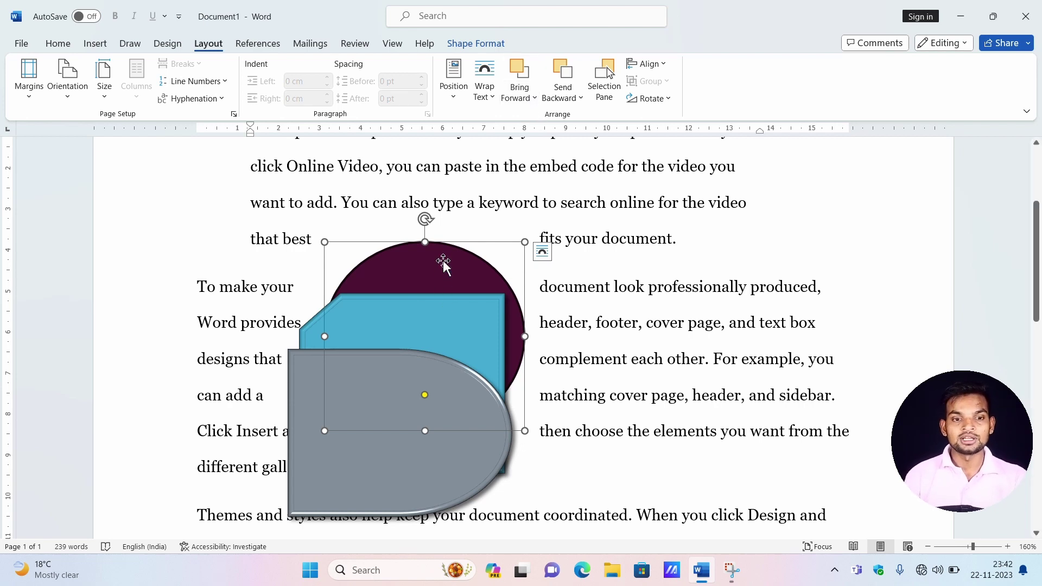
- Bring the smiley circle to the front of the other shapes
left_click(529, 98)
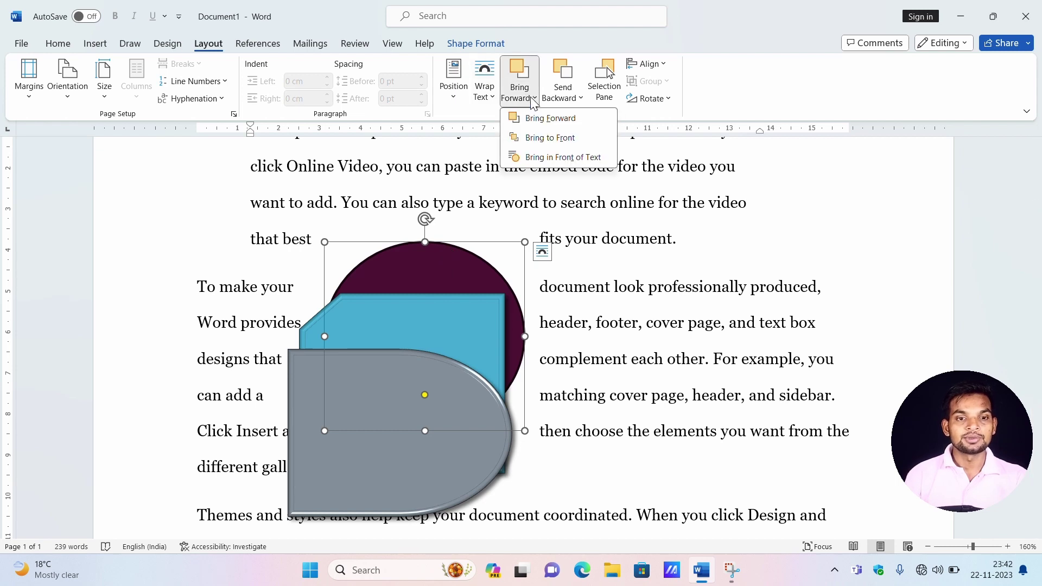
left_click(543, 141)
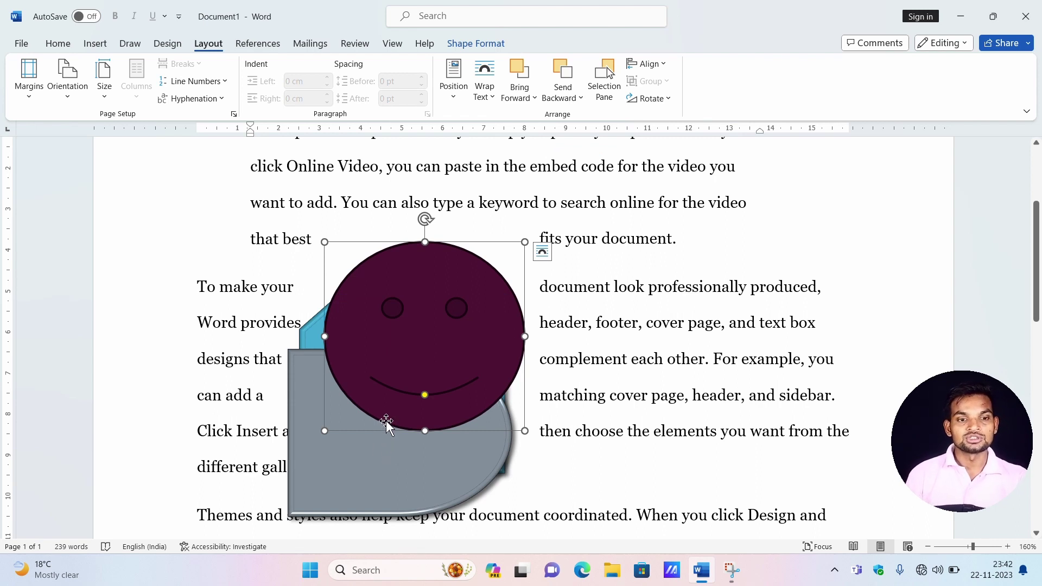
left_click(532, 99)
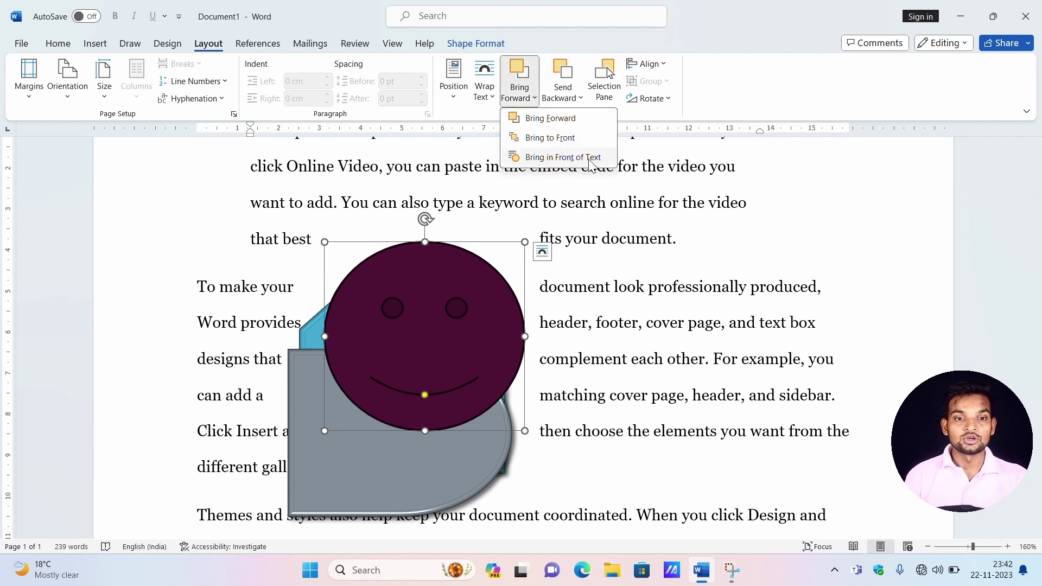
left_click(394, 345)
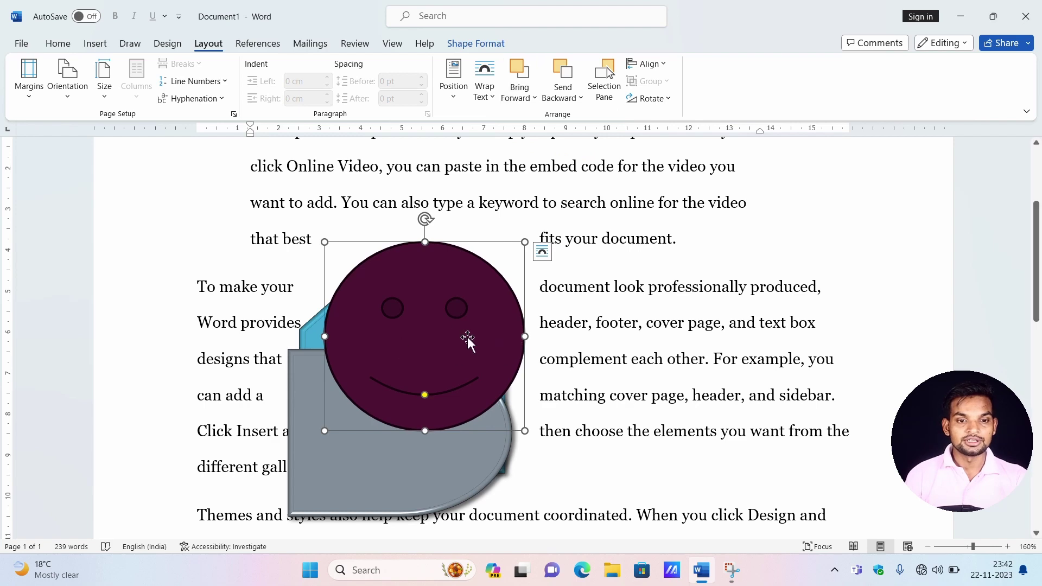
- Rearrange the shapes so the grey one sits over the blue square and the smiley overlaps both
left_click_drag(467, 337, 535, 404)
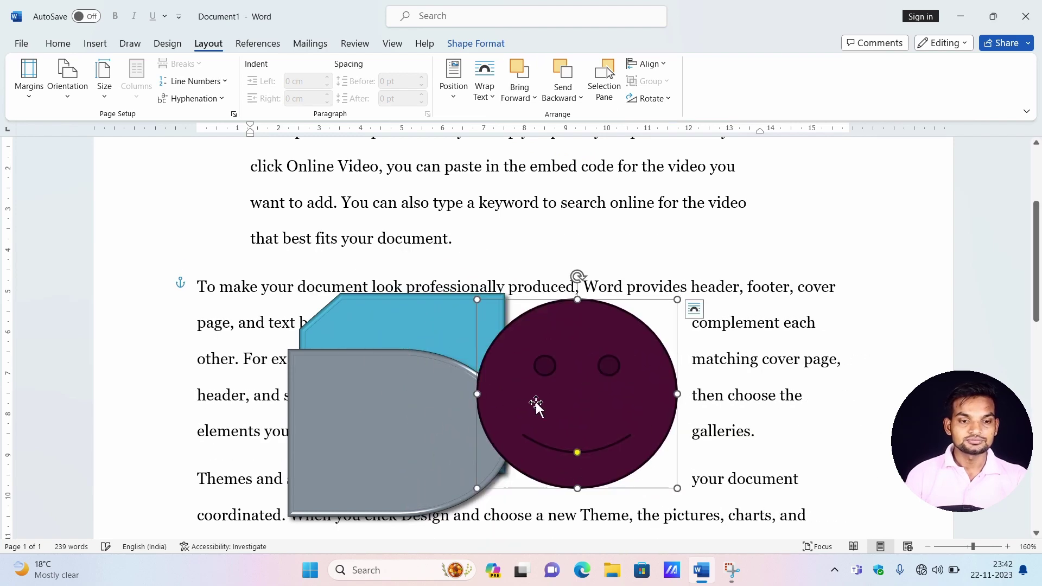
left_click_drag(377, 421, 332, 228)
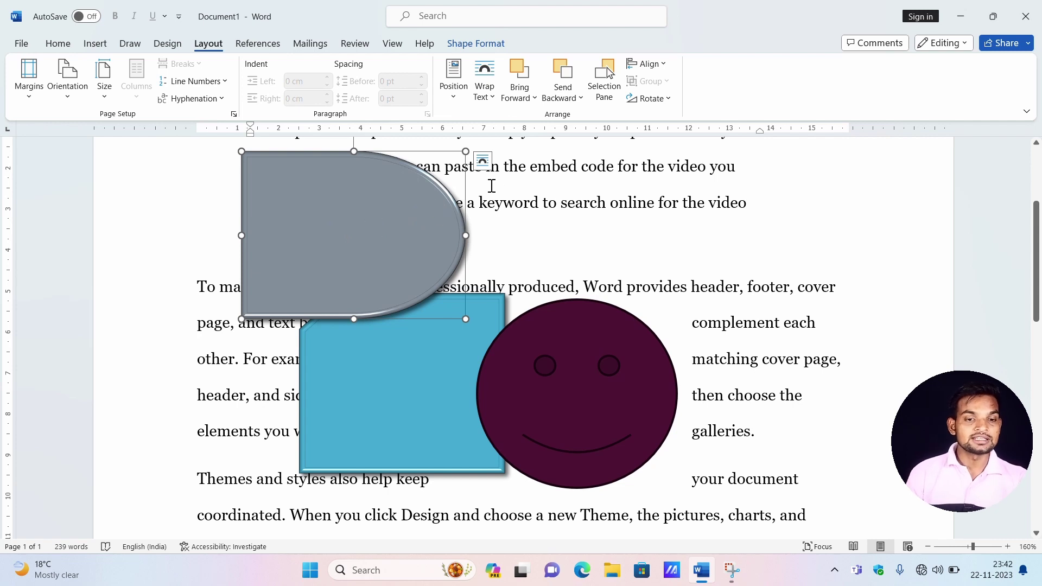
left_click(531, 99)
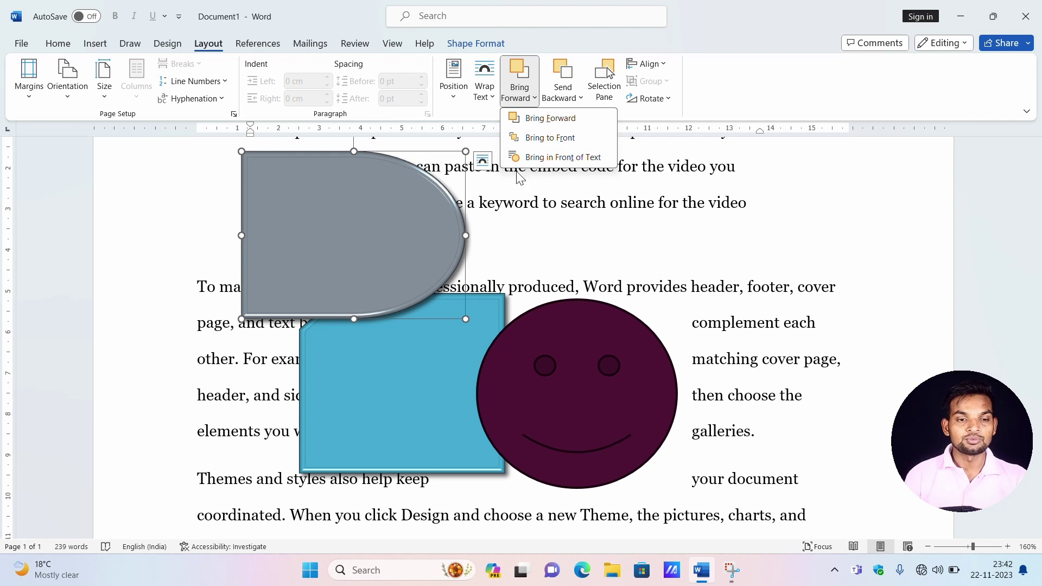
left_click(387, 249)
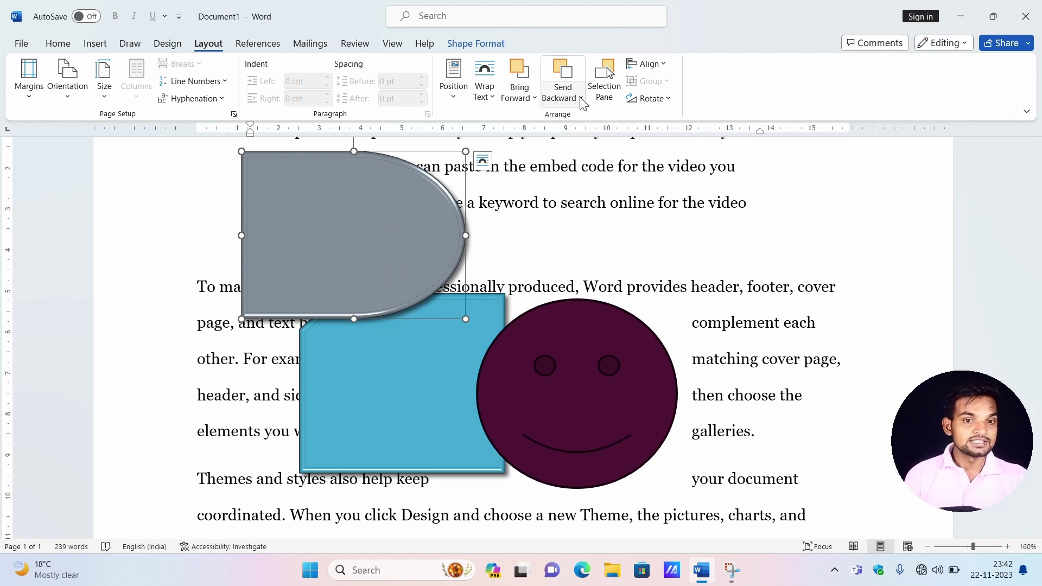
left_click_drag(346, 239, 364, 348)
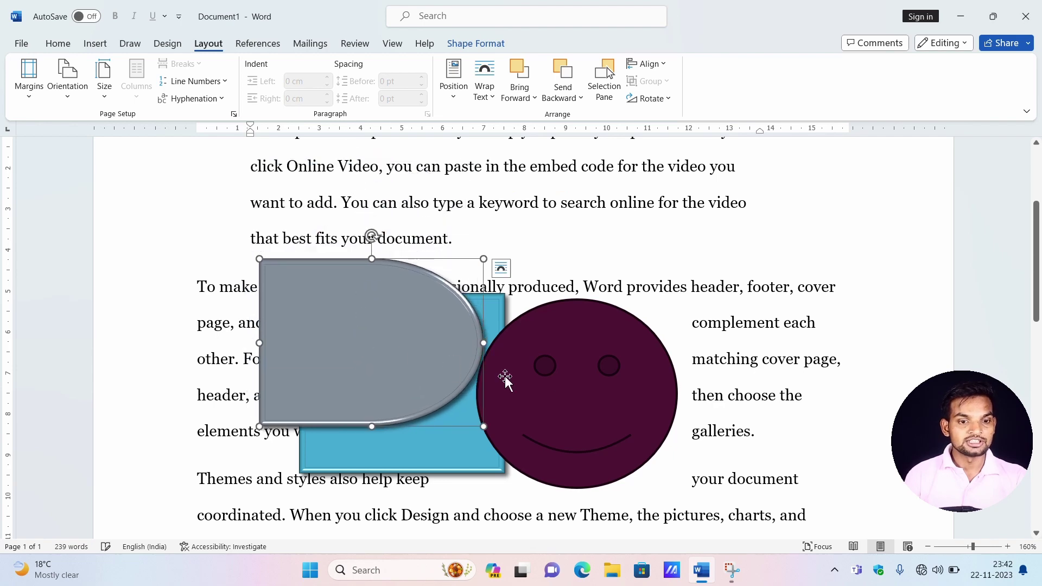
left_click(525, 409)
left_click_drag(526, 409, 321, 394)
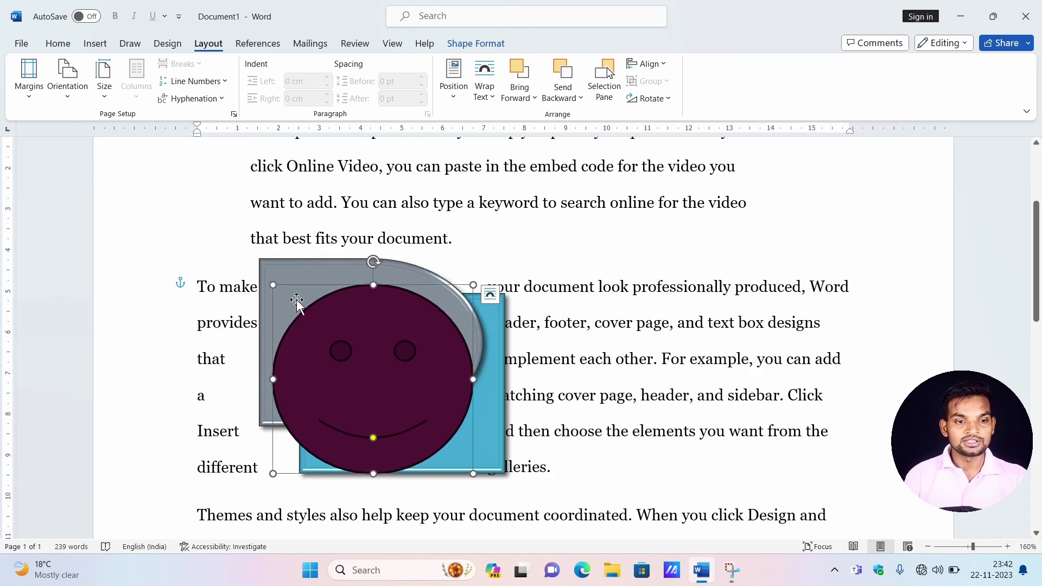
- Send the smiley circle to the back, then drag the grey shape right over the paragraph
left_click(562, 97)
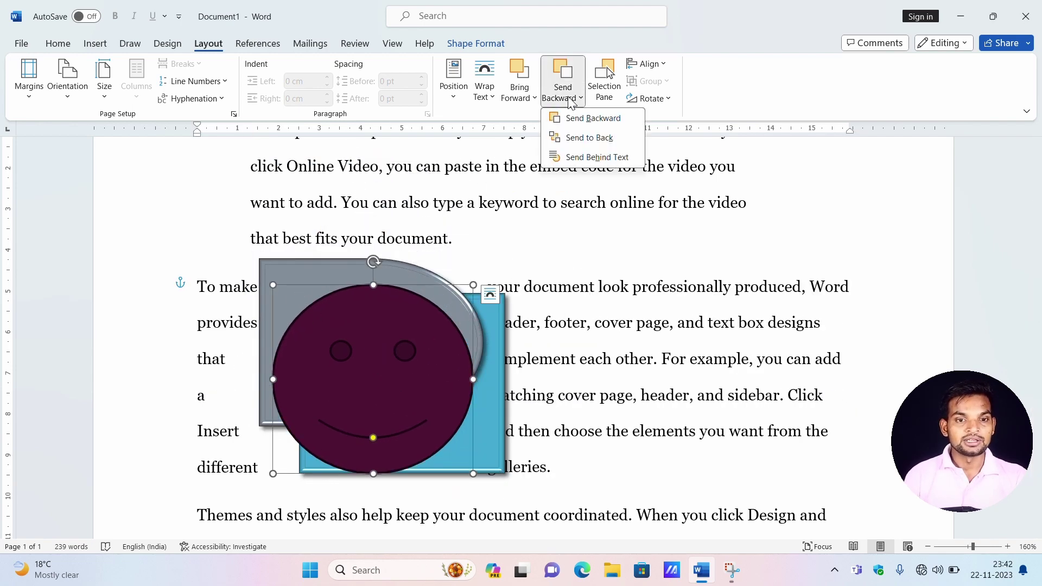
left_click(596, 118)
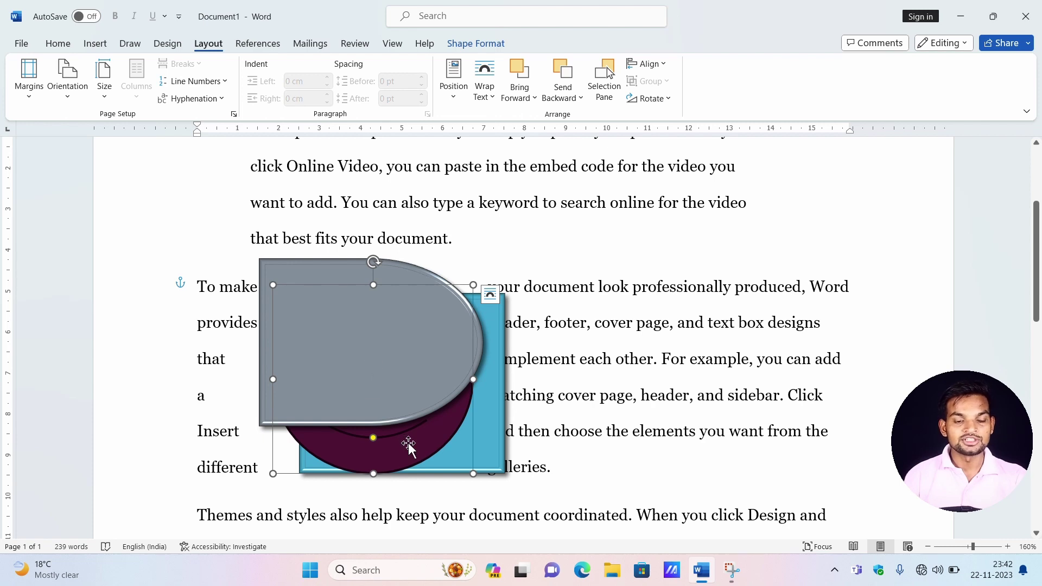
left_click(565, 97)
left_click(575, 123)
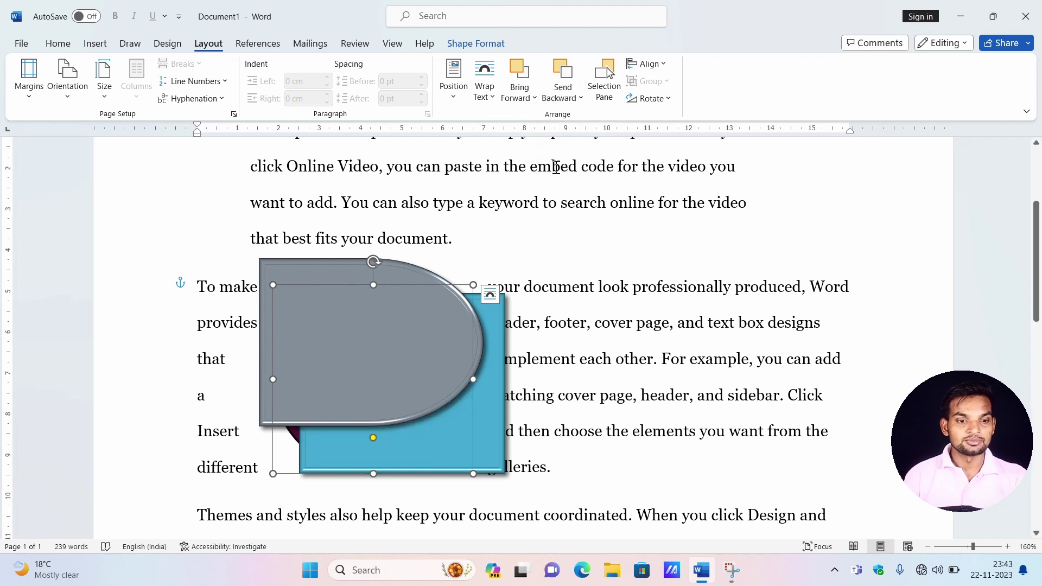
left_click(529, 98)
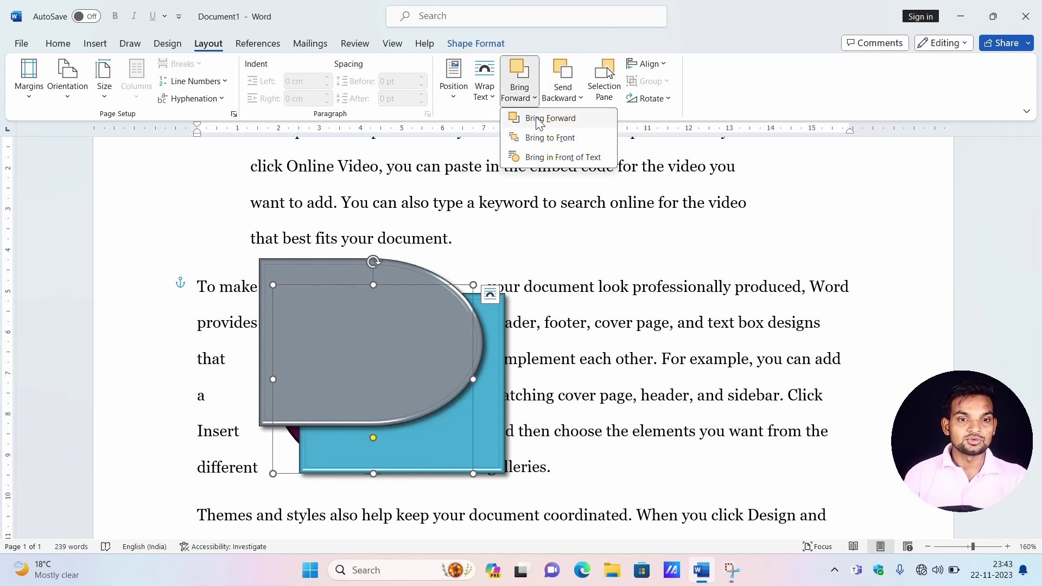
left_click(540, 120)
left_click(521, 92)
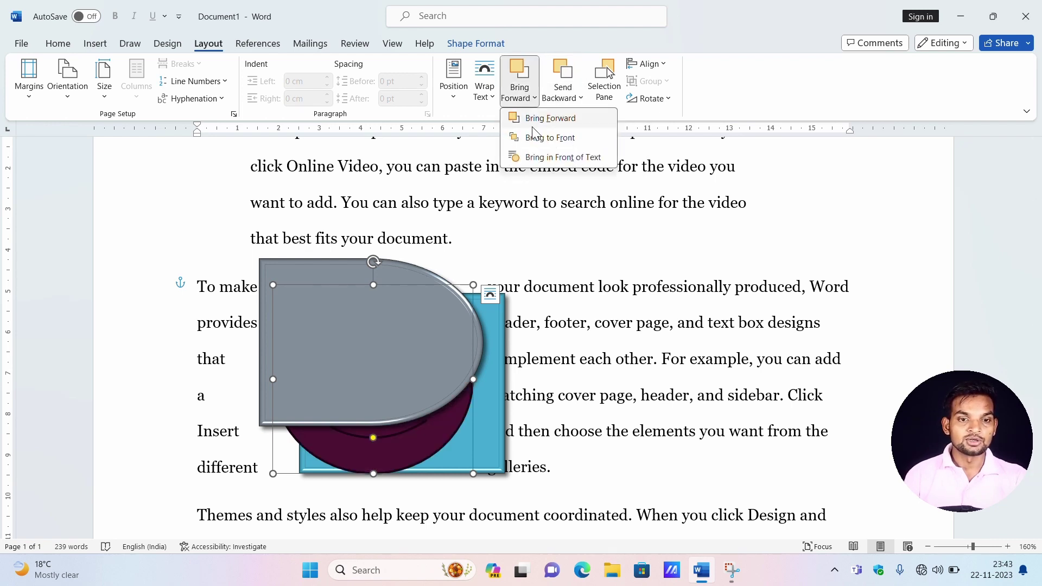
left_click(533, 131)
left_click(571, 96)
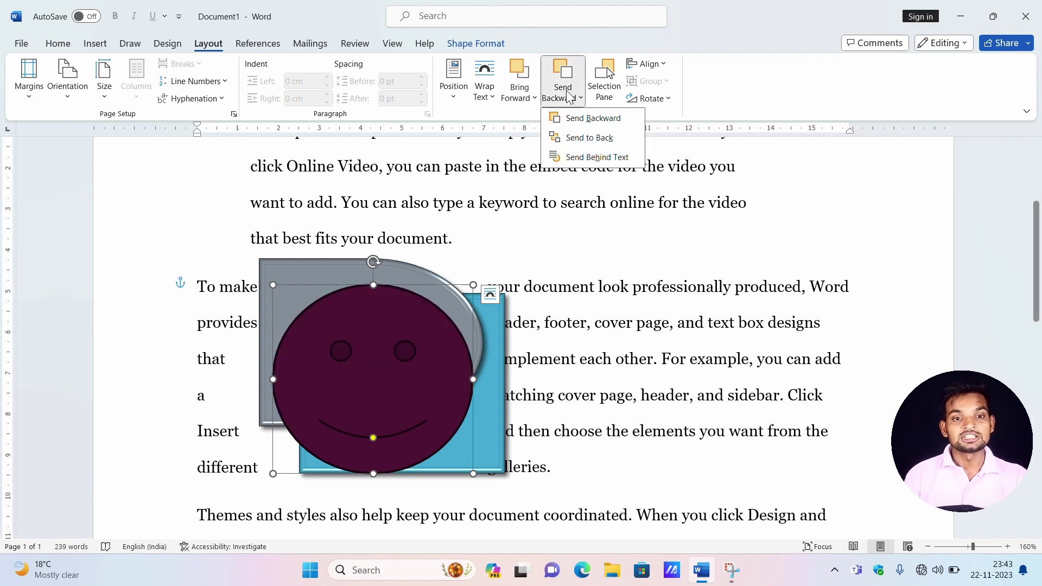
left_click(580, 139)
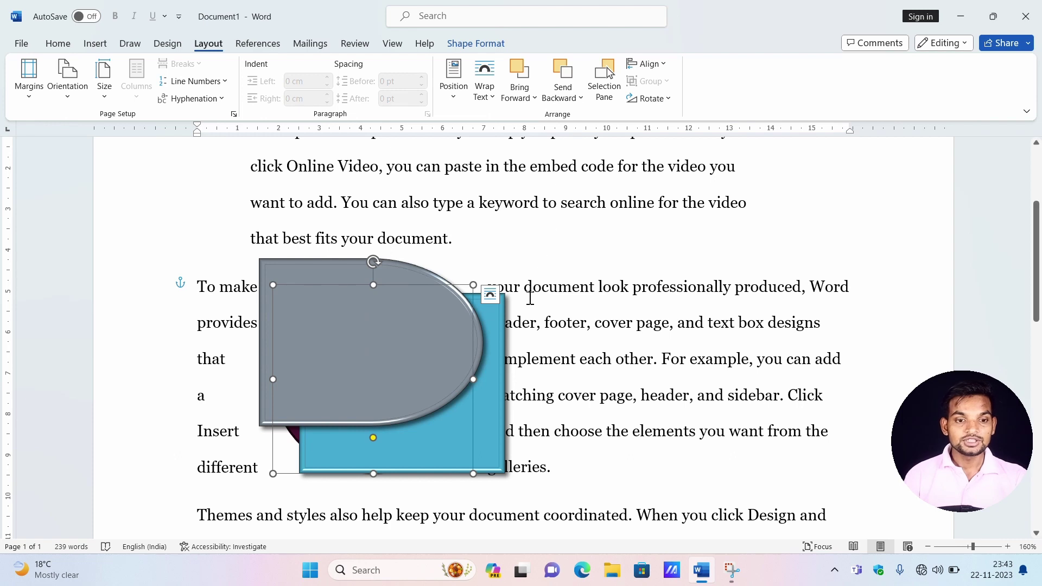
left_click_drag(433, 369, 730, 389)
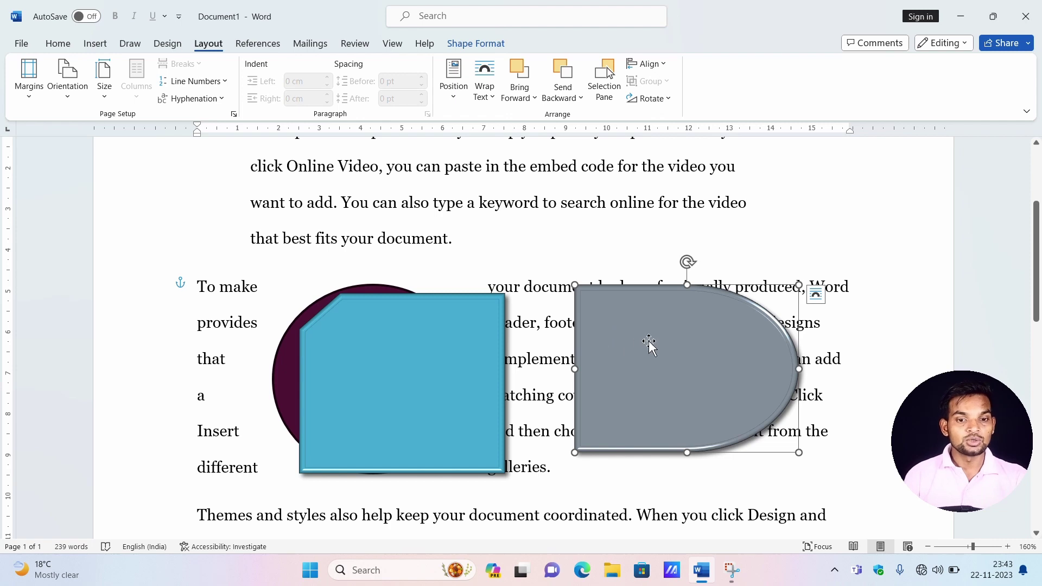
- Apply Send Behind Text to the grey rounded shape, then click into the text and reselect it
left_click(580, 98)
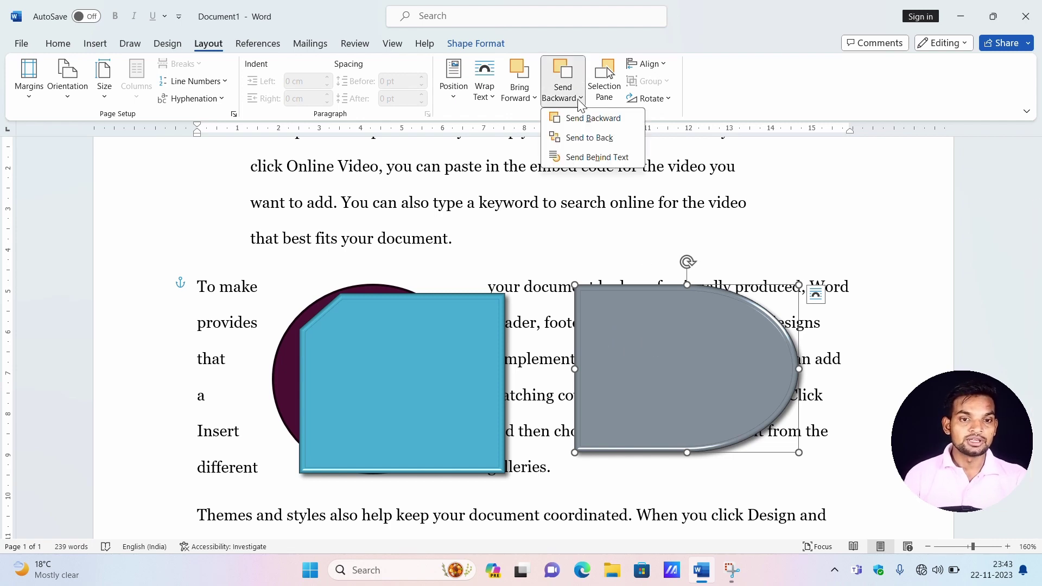
left_click(590, 158)
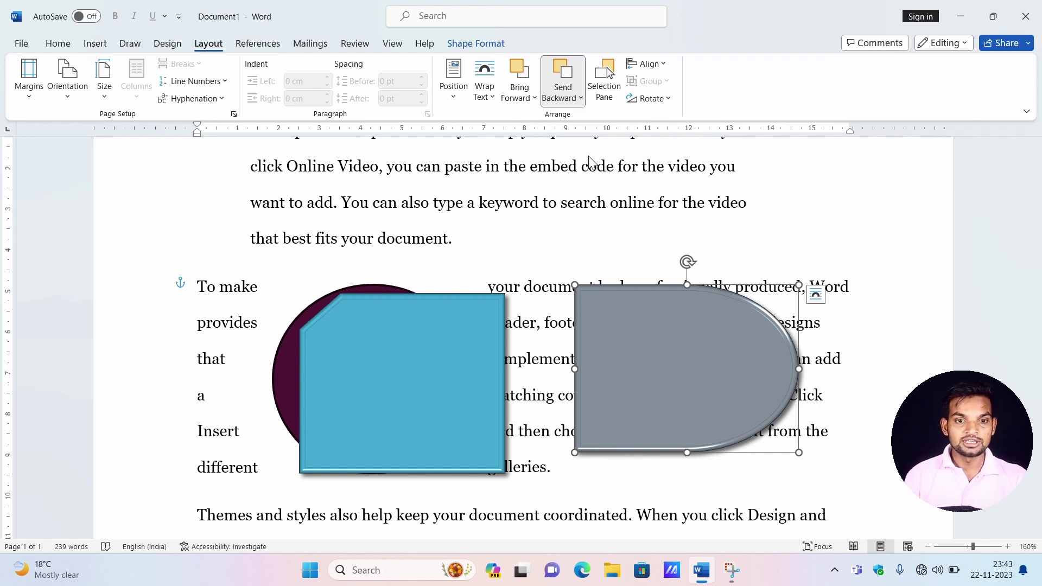
left_click(640, 253)
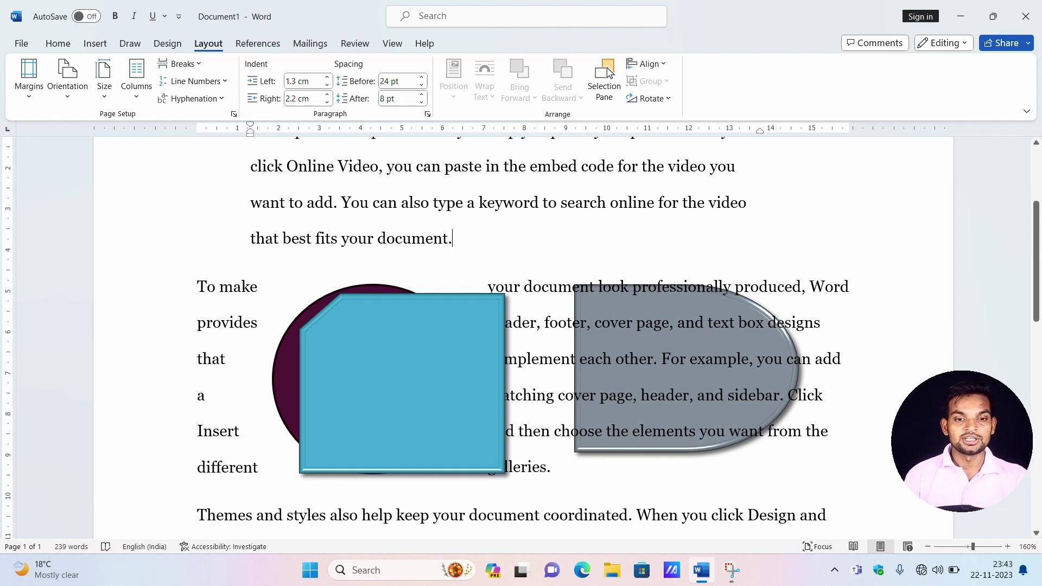
left_click(624, 304)
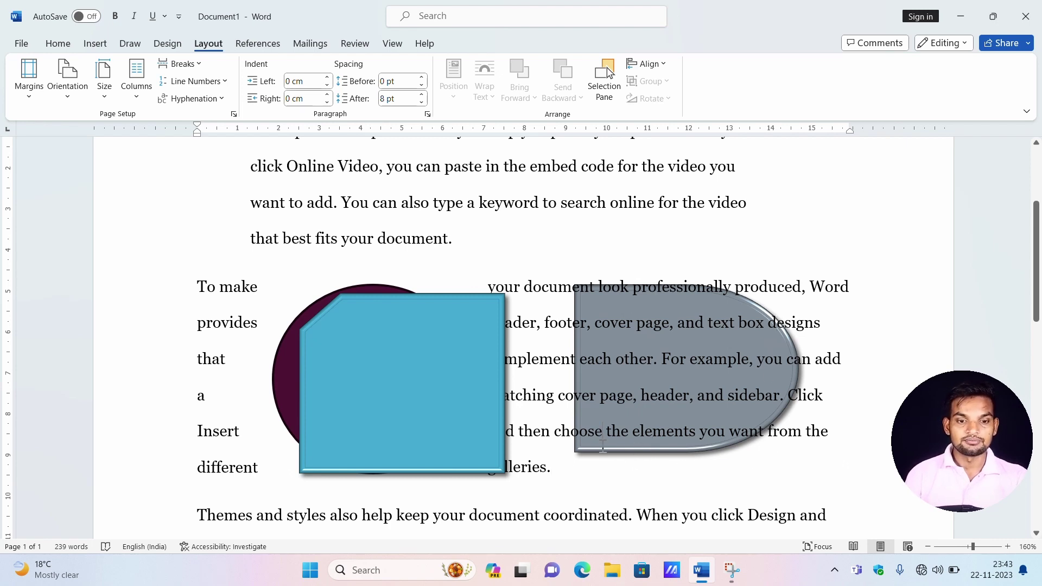
left_click(602, 345)
- Move the grey shape up and right onto the text and set it behind the text
left_click_drag(607, 344, 713, 280)
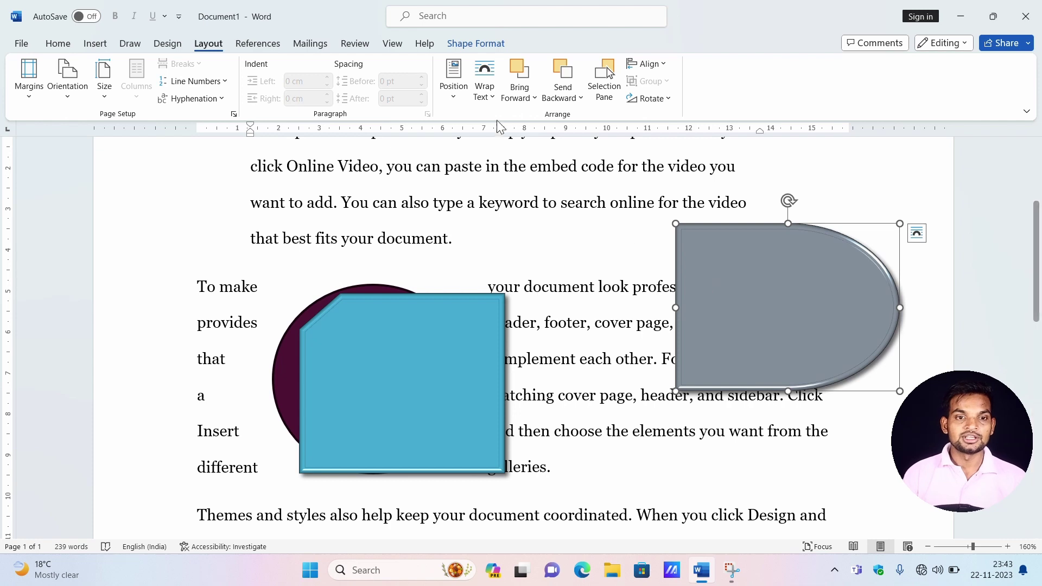
left_click(564, 99)
left_click(597, 158)
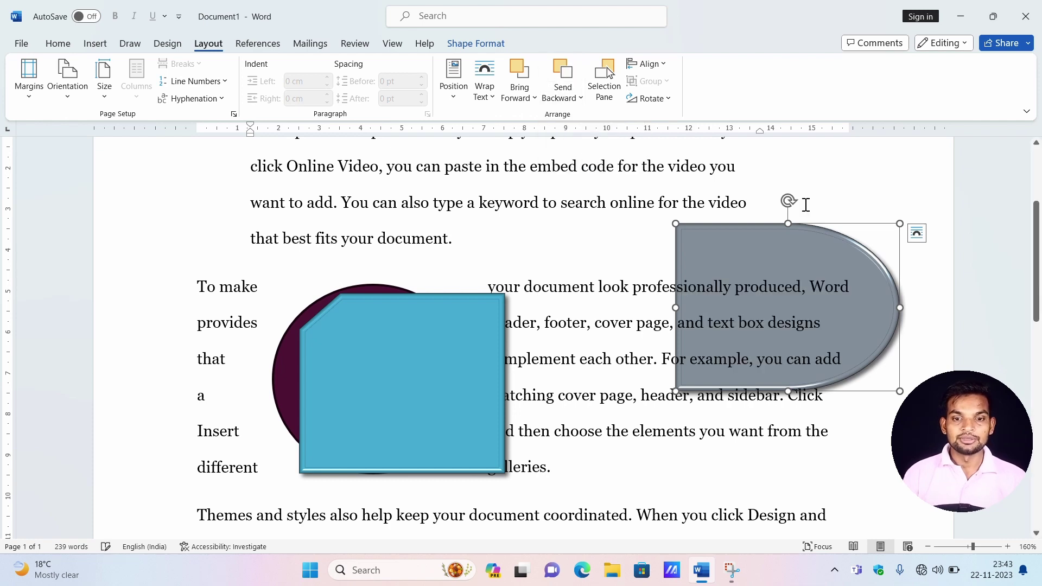
left_click(853, 187)
left_click(822, 252)
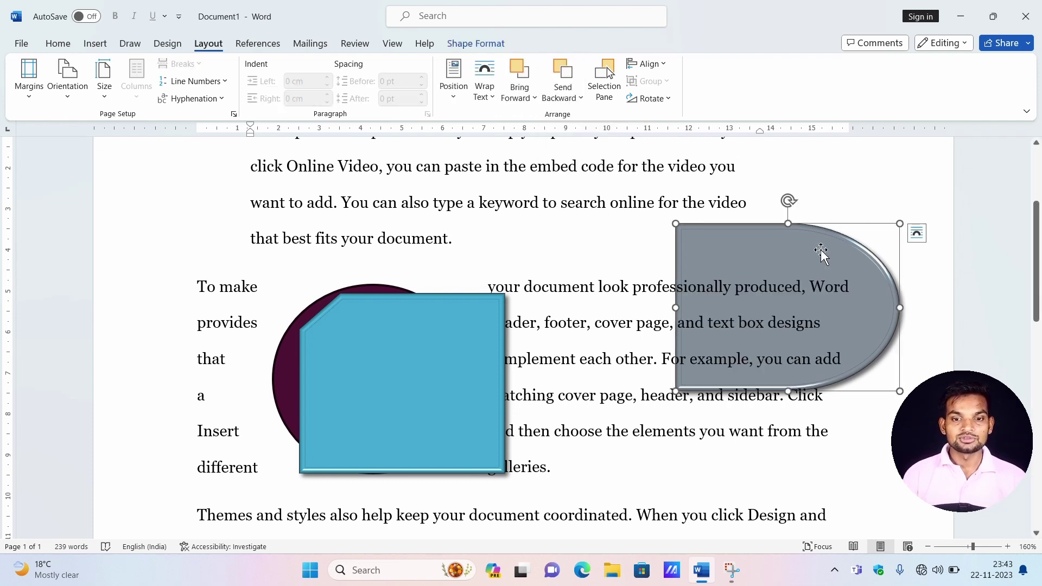
- Set the grey shape in front of the text and drag it left over the paragraph
left_click(535, 100)
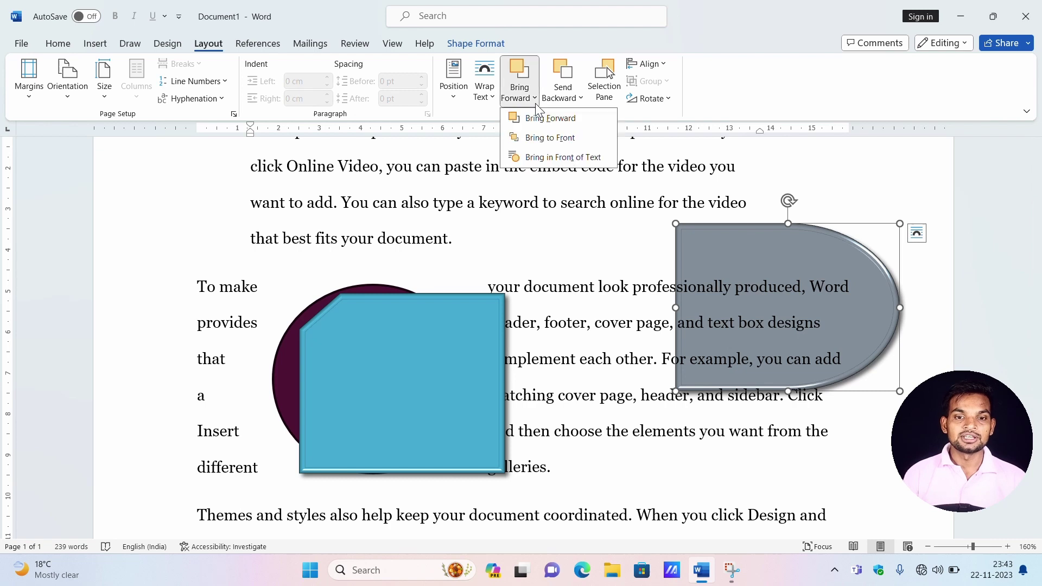
left_click(544, 158)
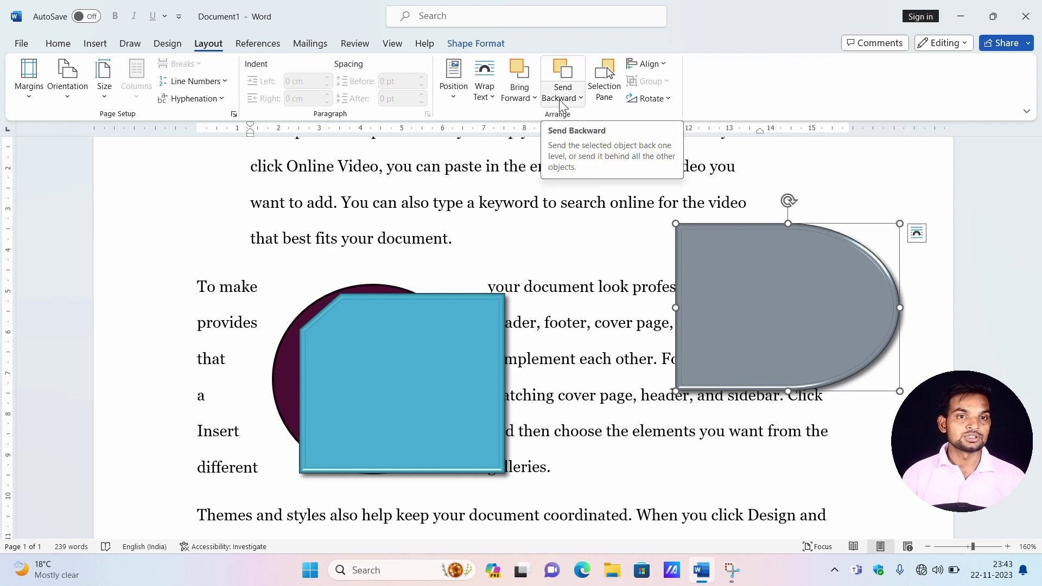
left_click(520, 97)
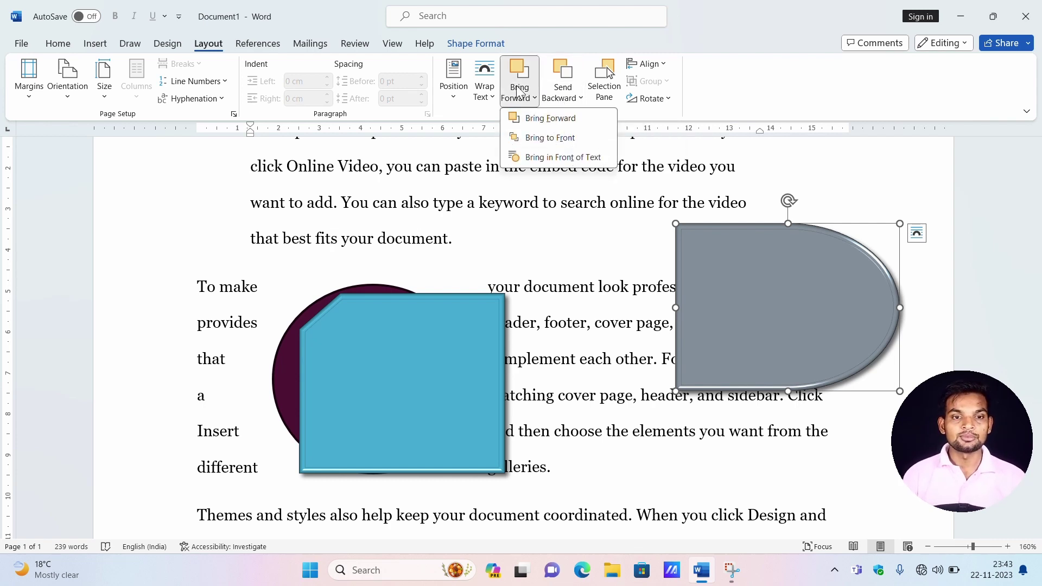
left_click(562, 93)
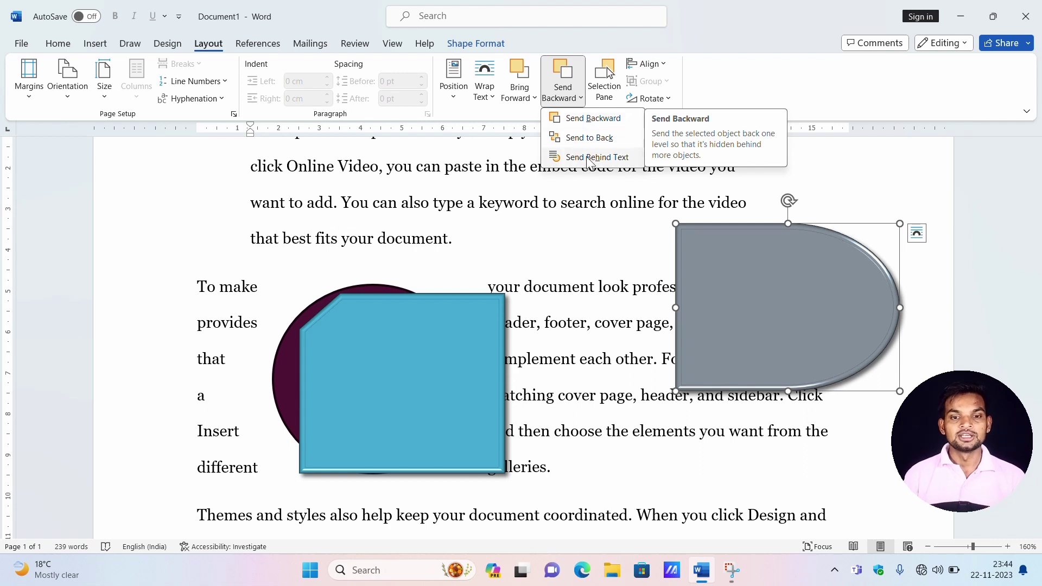
left_click(723, 245)
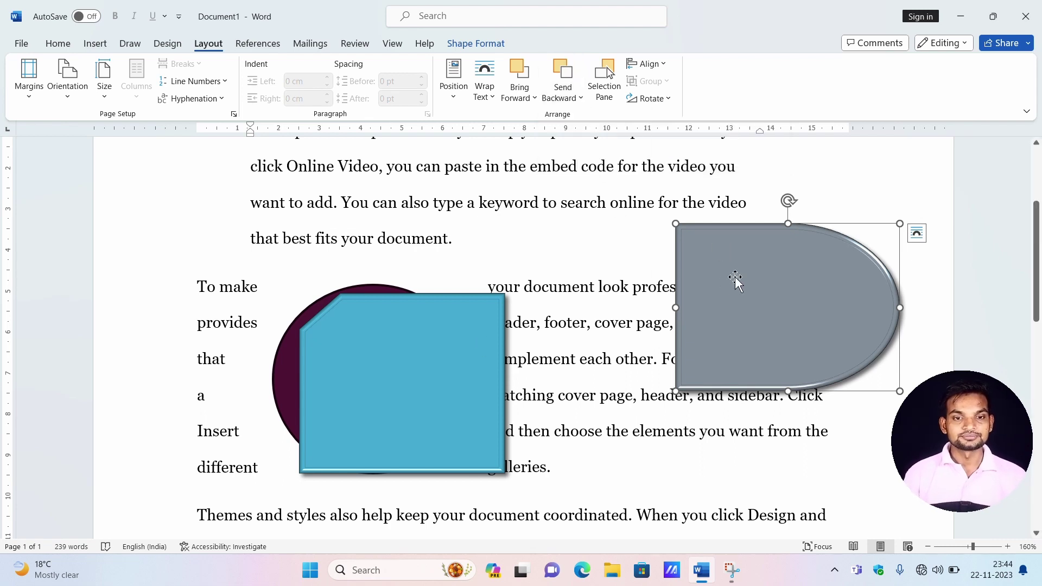
mouse_move(741, 296)
left_mouse_down()
mouse_move(702, 305)
mouse_move(639, 350)
left_mouse_up()
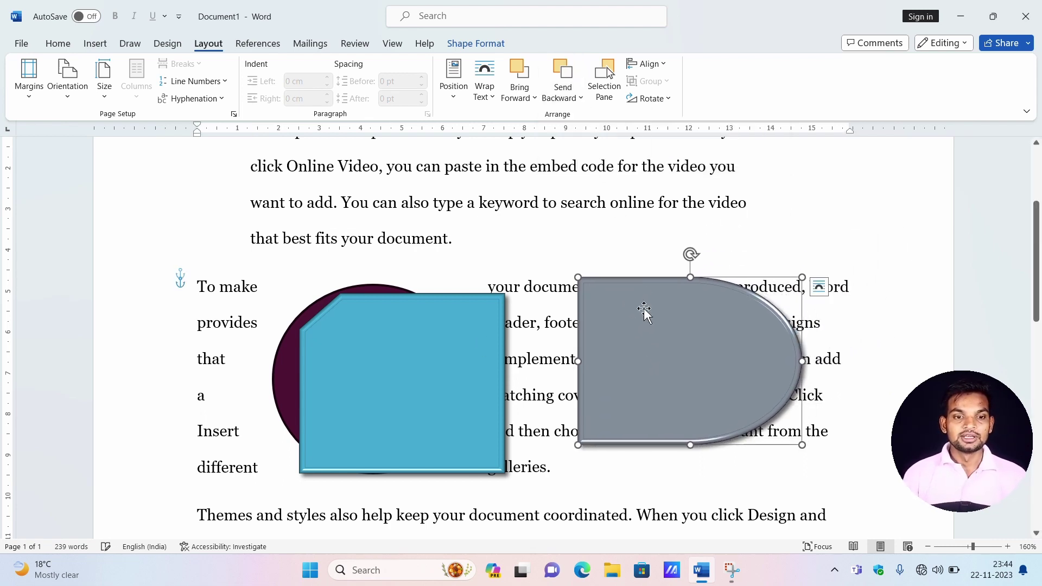
- Open the Selection Pane, move the blue card right and down, and toggle Hide All/Show All
left_click(604, 87)
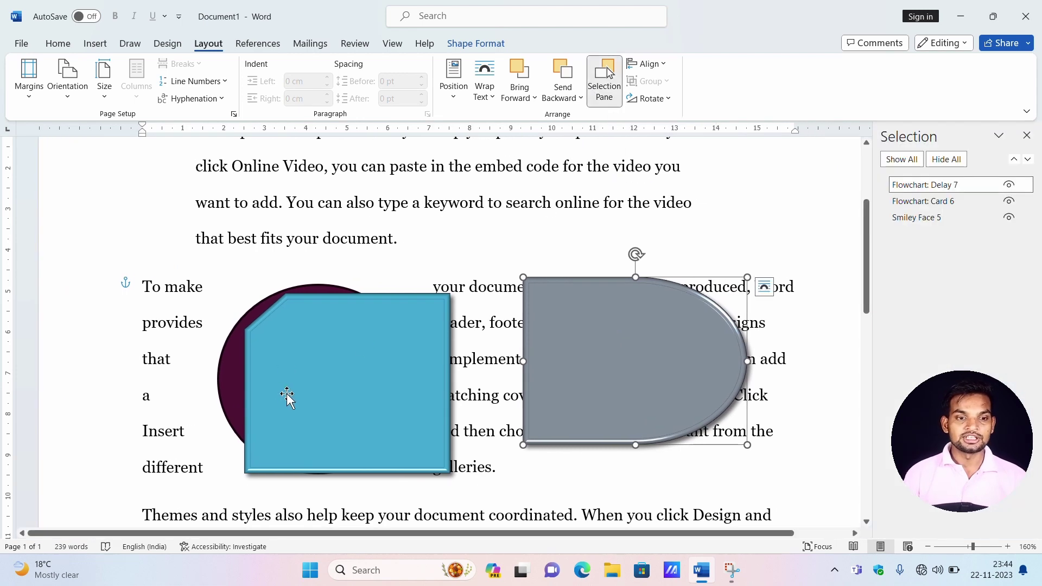
left_click_drag(286, 393, 341, 444)
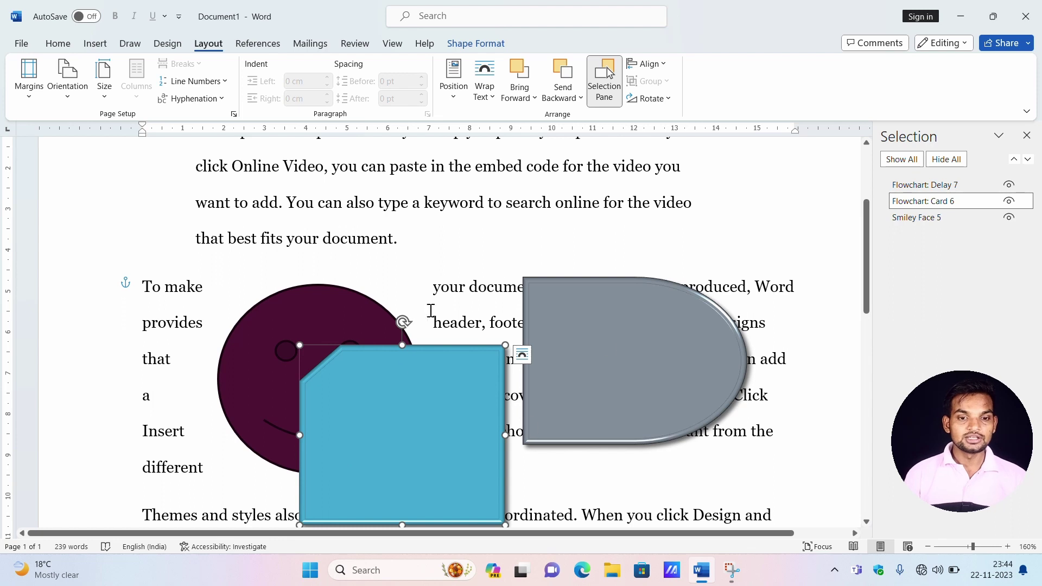
left_click(961, 219)
left_click(969, 181)
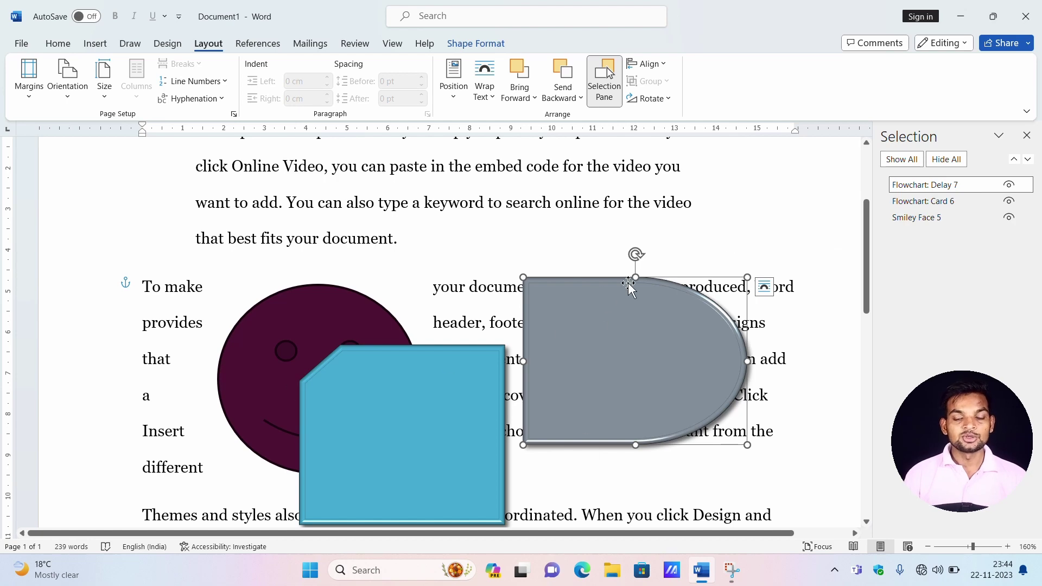
left_click(948, 160)
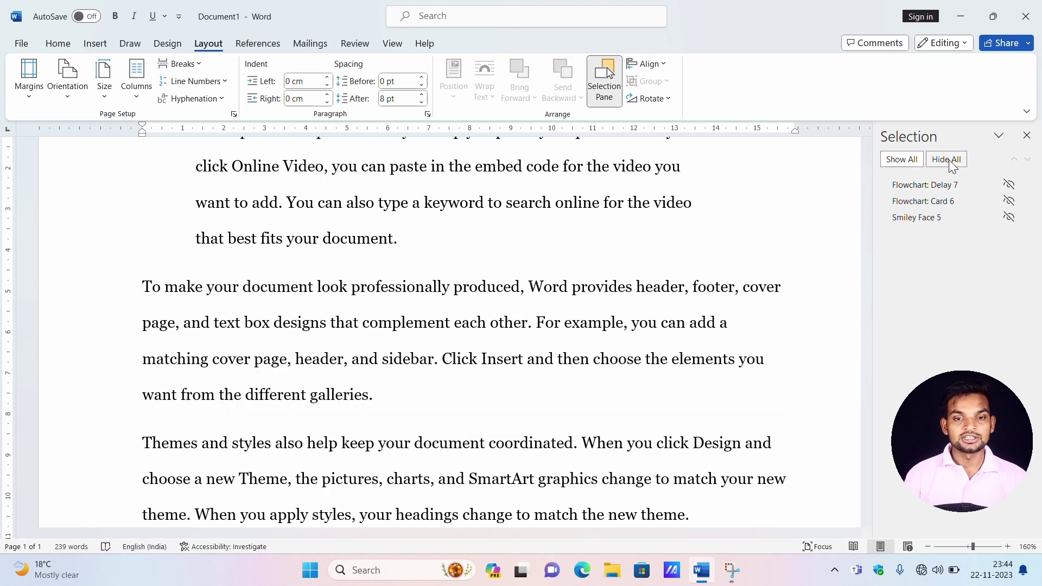
left_click(916, 159)
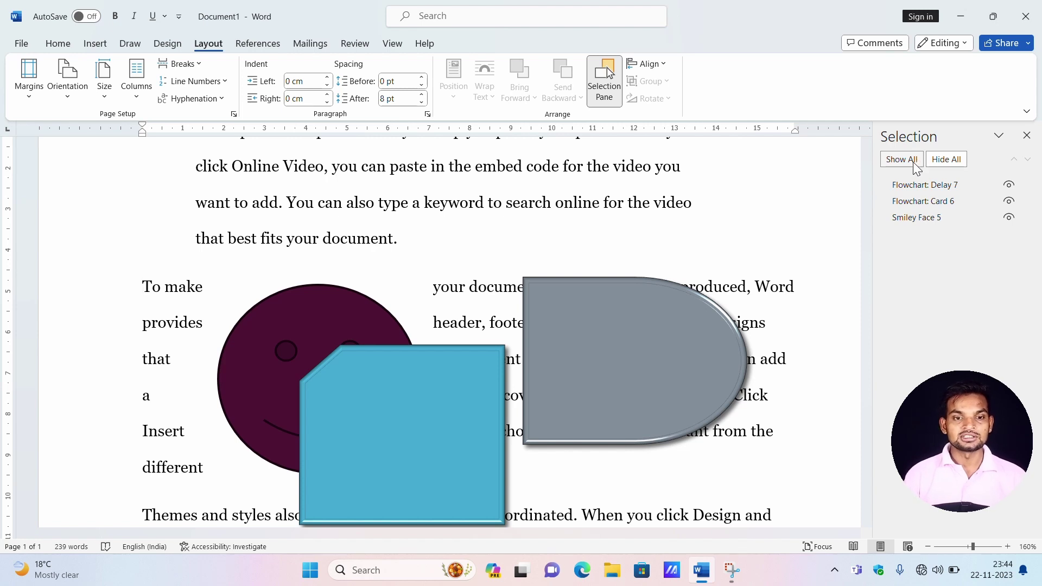
- Hide the smiley, show all shapes again, and nudge the grey D-shape slightly left
left_click(282, 348)
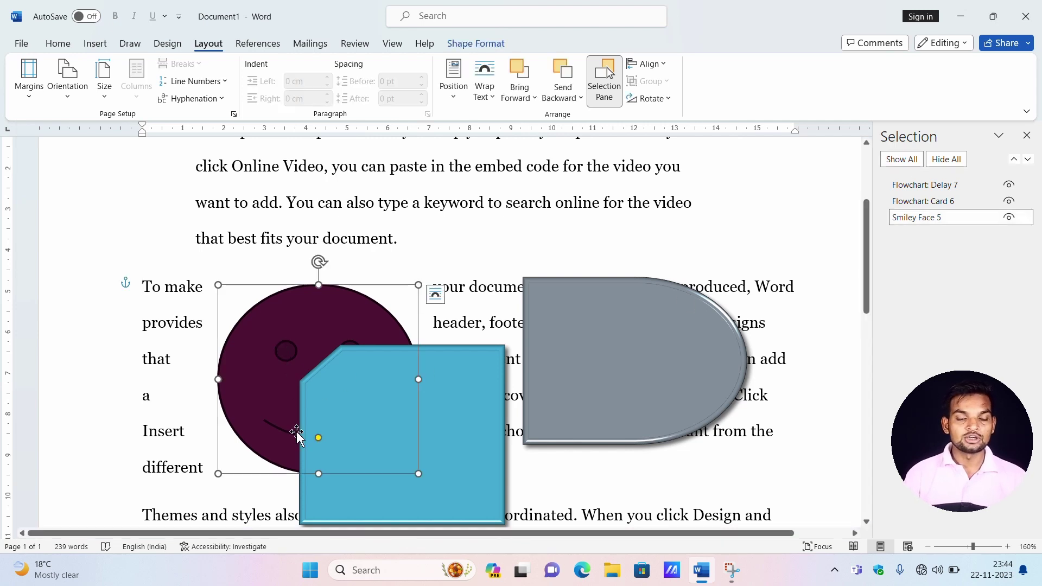
left_click(1008, 217)
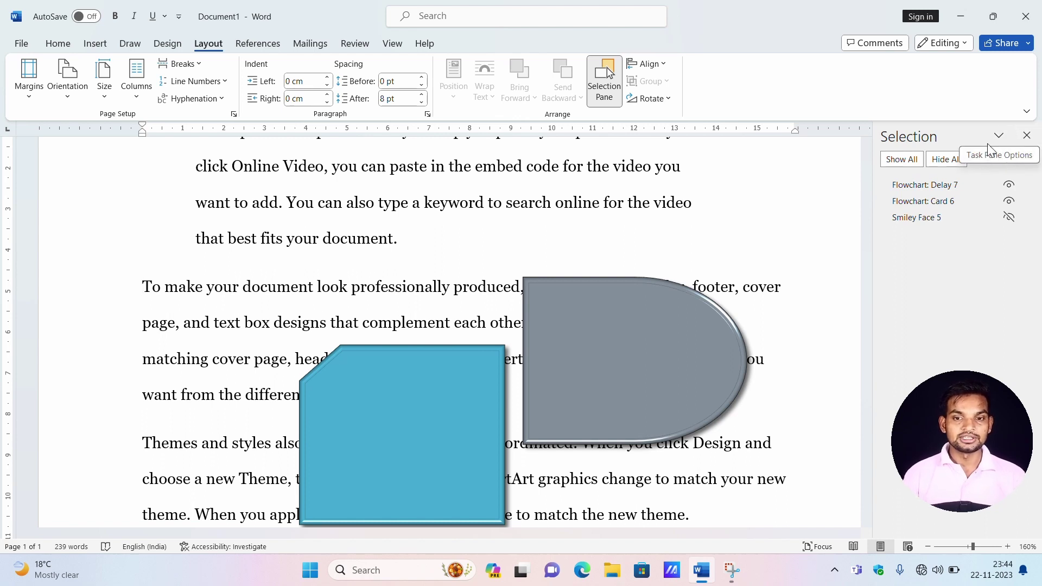
left_click(939, 161)
left_click(902, 159)
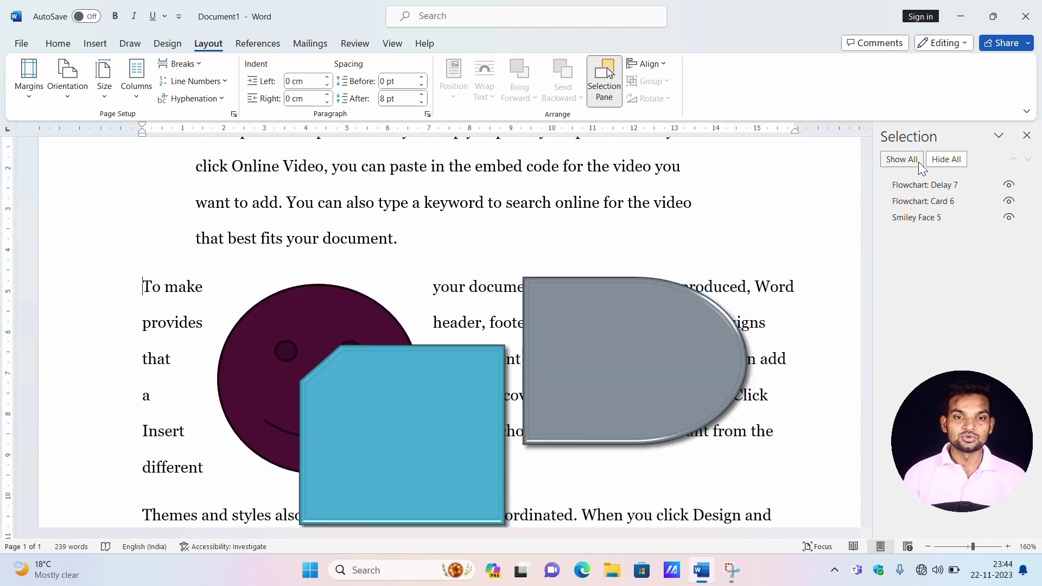
left_click_drag(674, 358, 636, 358)
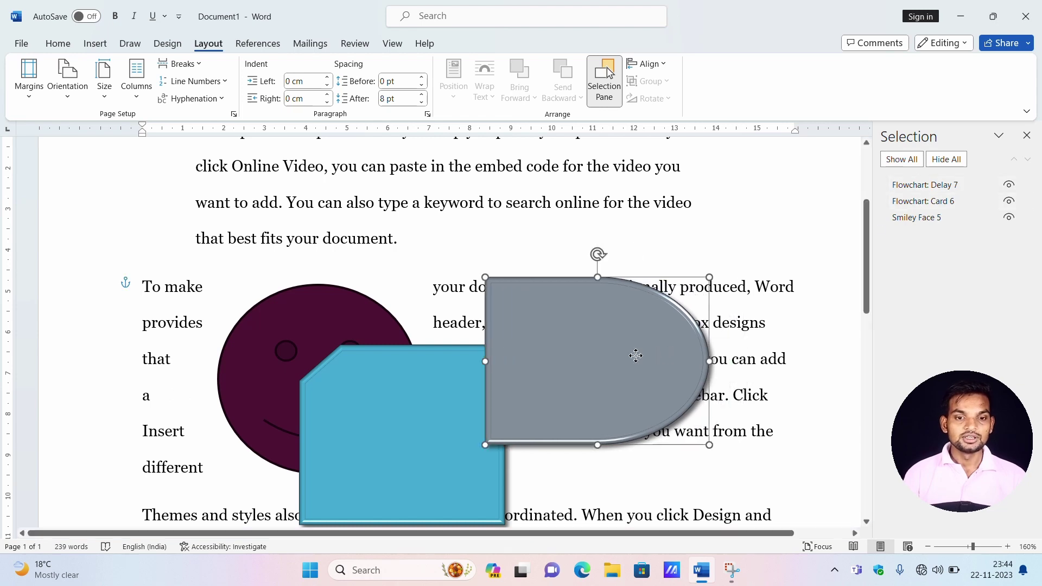
left_click(663, 64)
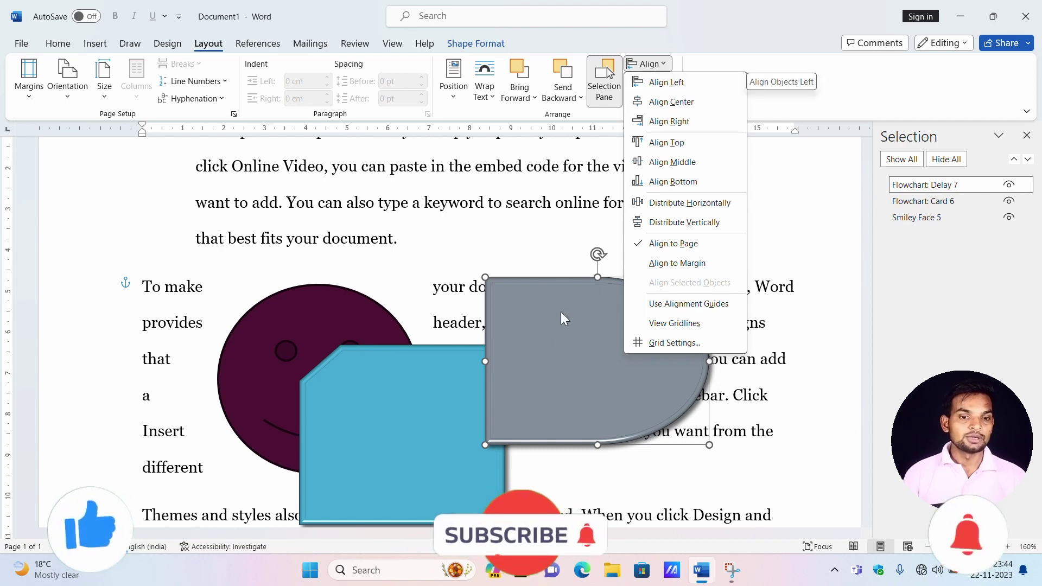
- Delete the smiley face and the blue card shape
scroll(380, 375, "up", 3)
left_click(332, 406)
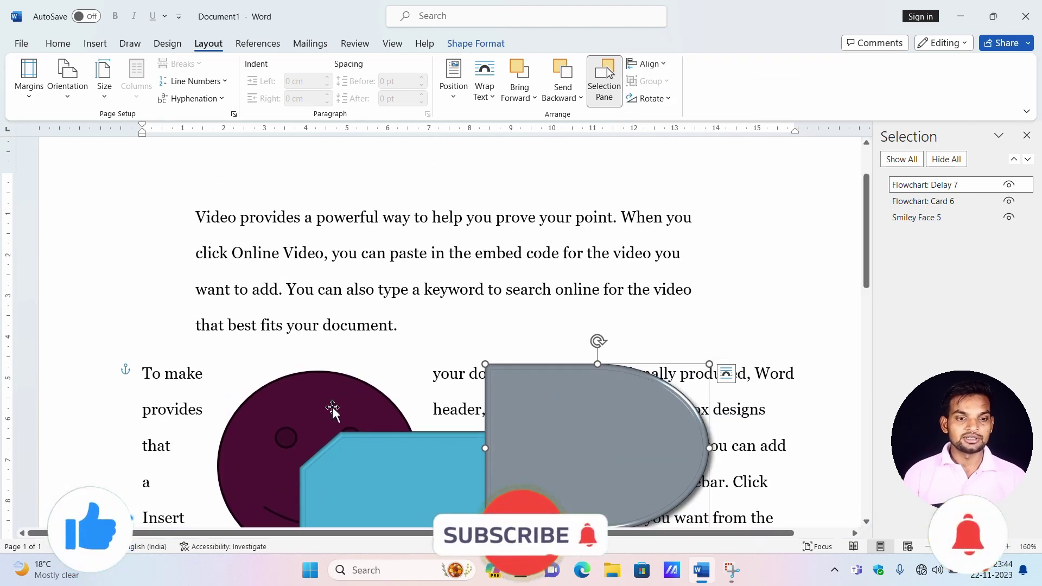
left_click(332, 406)
key("Delete")
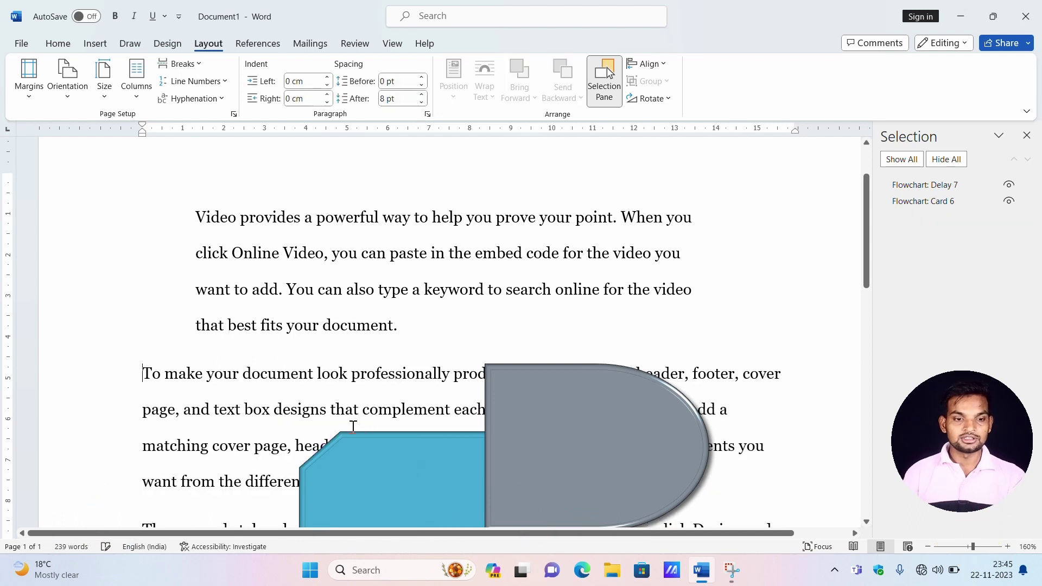
left_click(374, 466)
key("Delete")
- Move the grey D-shape up, then try Align Left, Center, Right, Top and Middle on it
left_click_drag(543, 426, 462, 298)
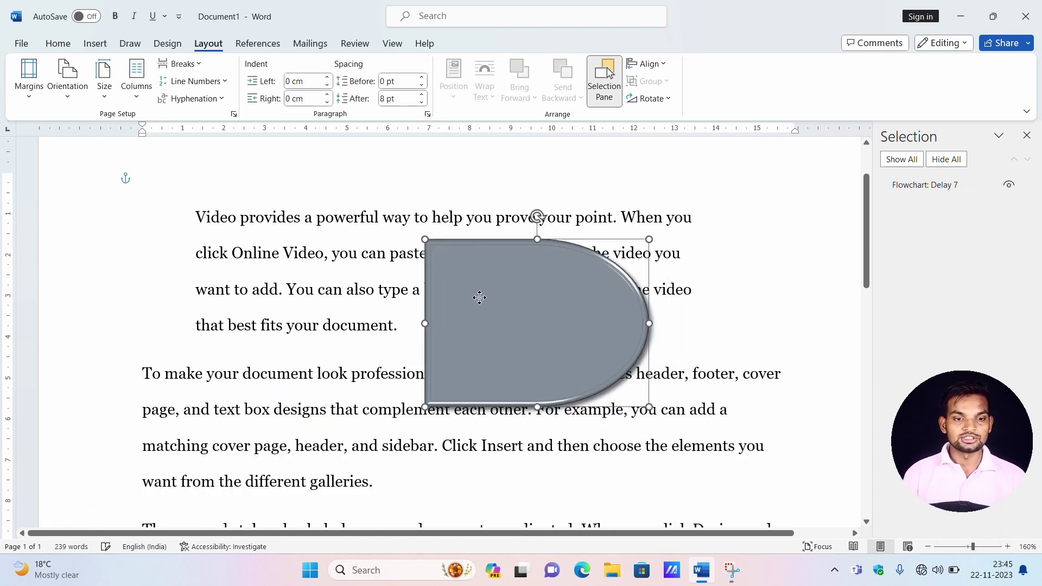
left_click(646, 64)
left_click(667, 83)
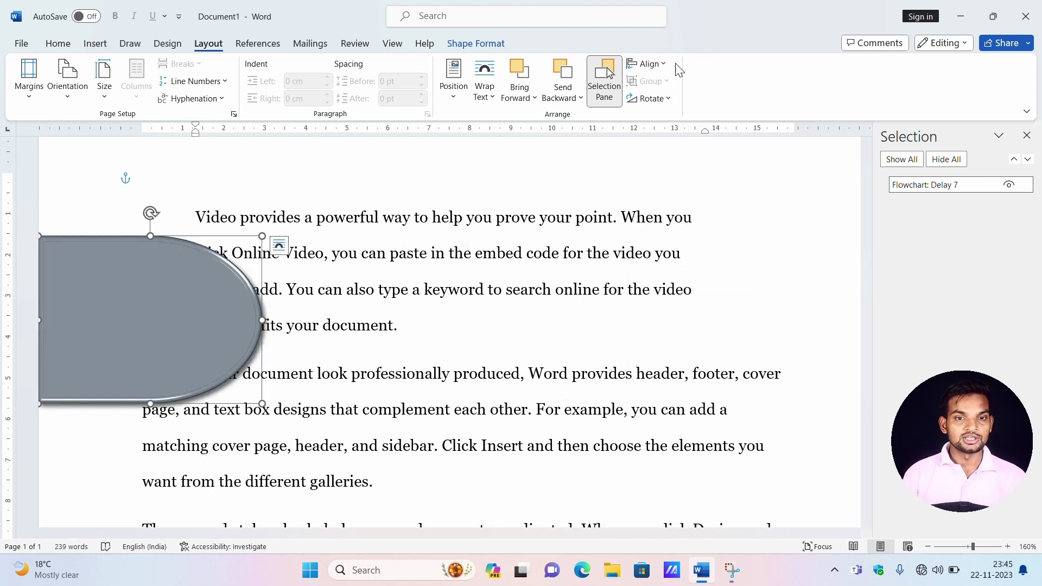
left_click(647, 63)
left_click(674, 103)
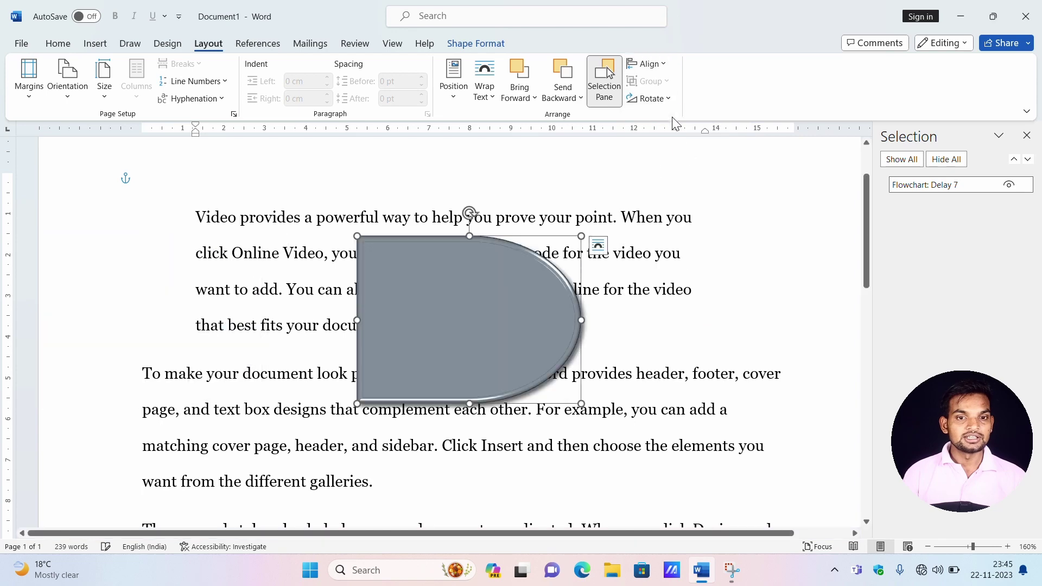
left_click(647, 64)
left_click(669, 121)
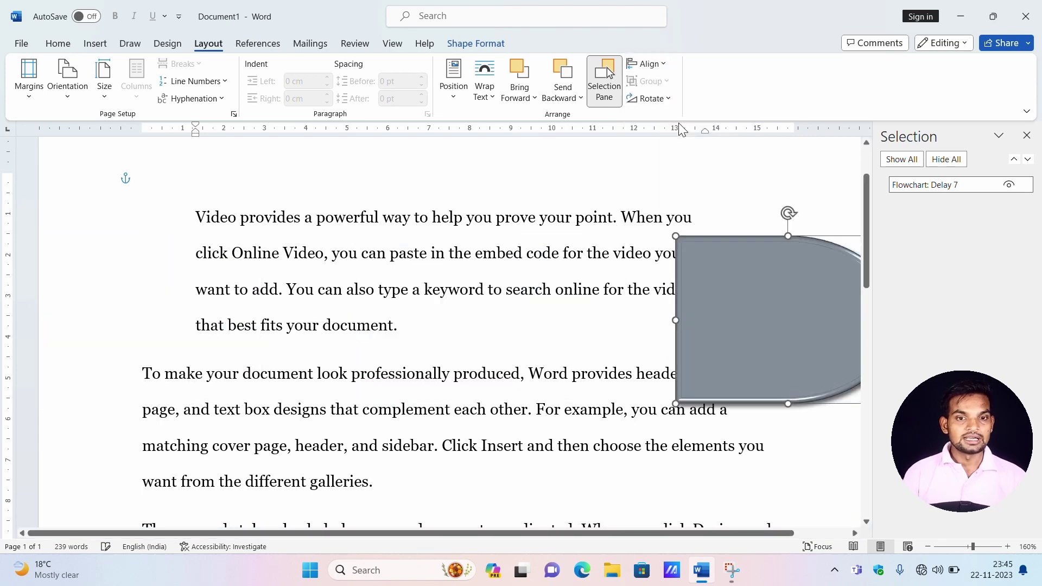
left_click(660, 64)
left_click(653, 139)
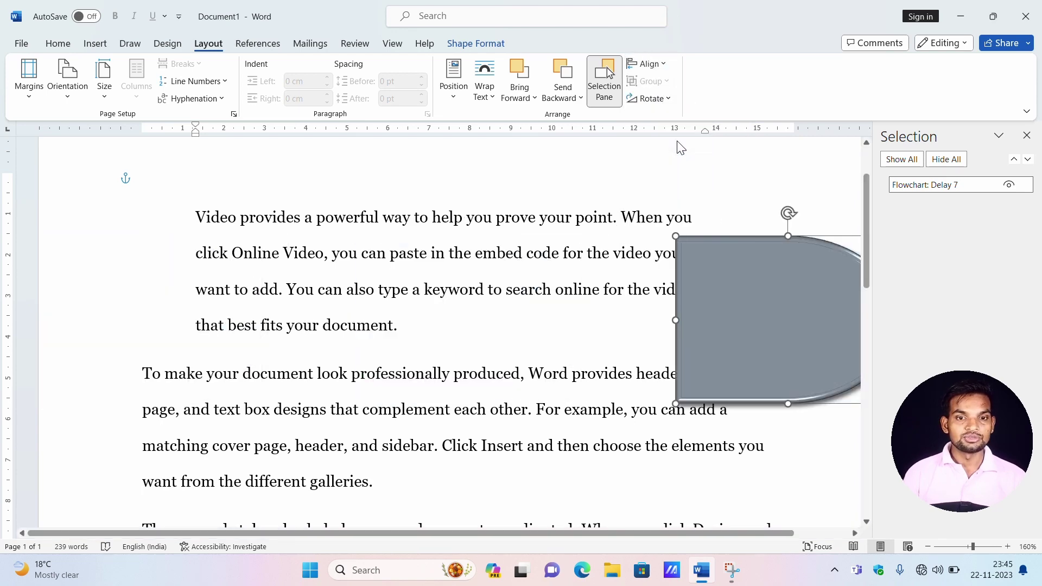
left_click(663, 65)
left_click(669, 159)
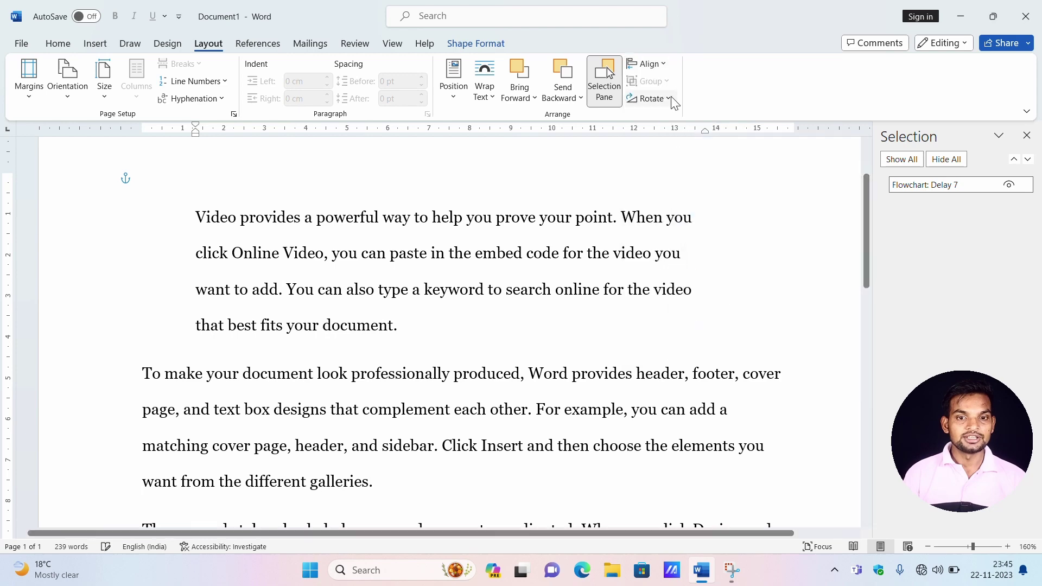
- Drag the grey shape left into the text and centre it horizontally on the page
scroll(675, 267, "down", 2)
scroll(672, 268, "down", 3)
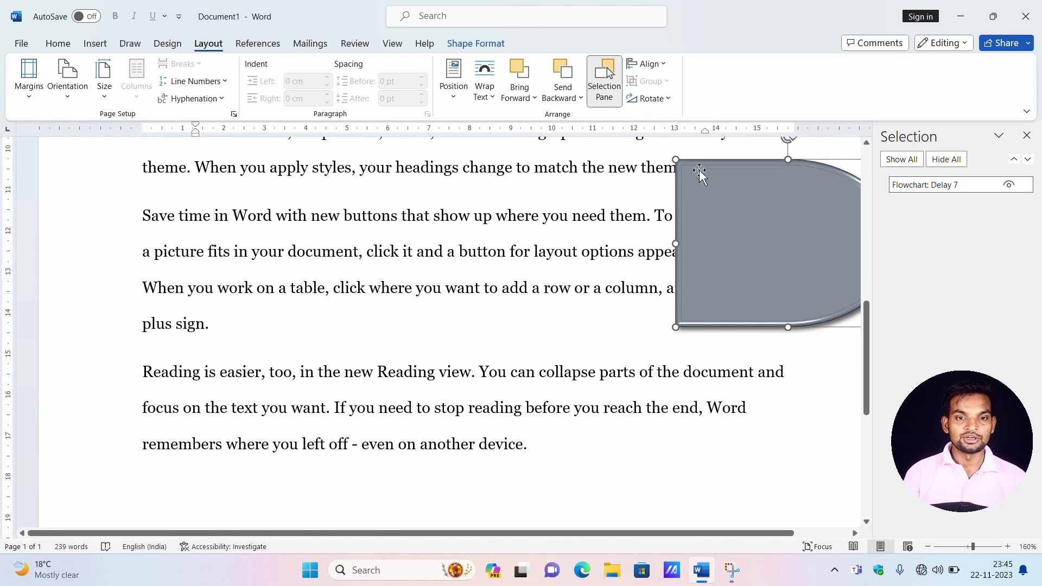
left_click(648, 64)
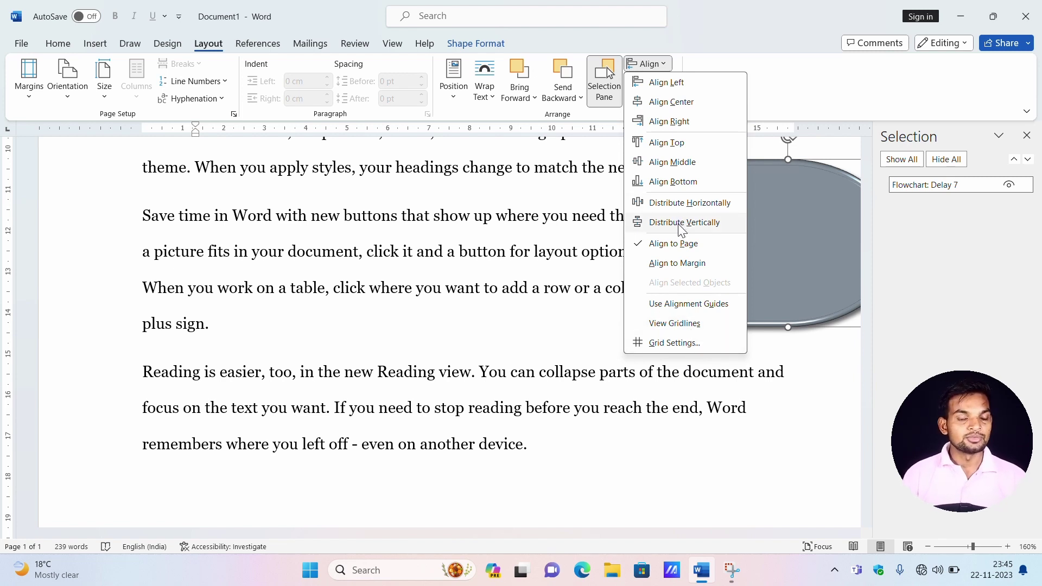
left_click(681, 223)
left_click_drag(691, 227, 446, 243)
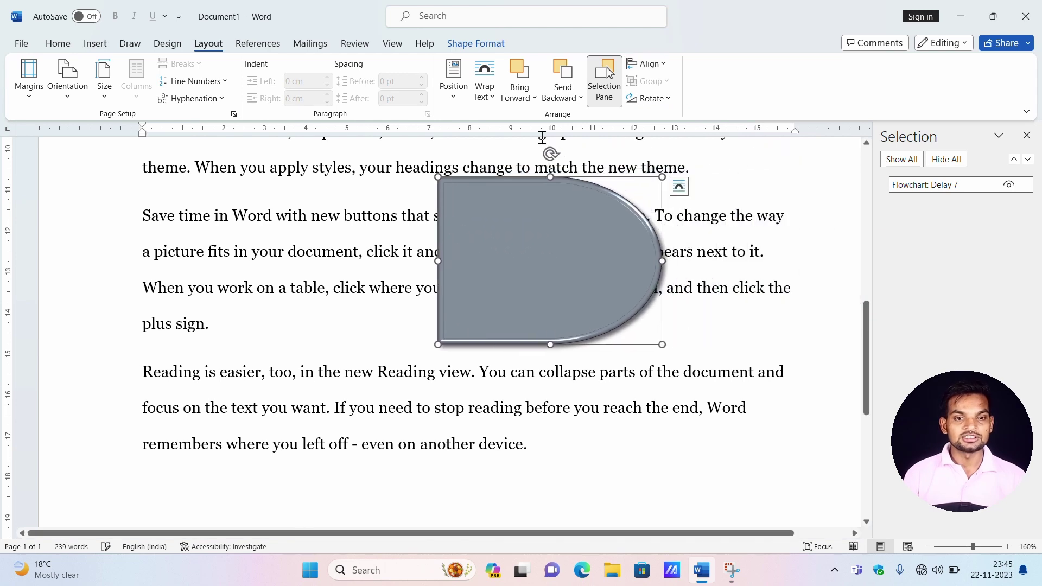
left_click(646, 64)
left_click(671, 101)
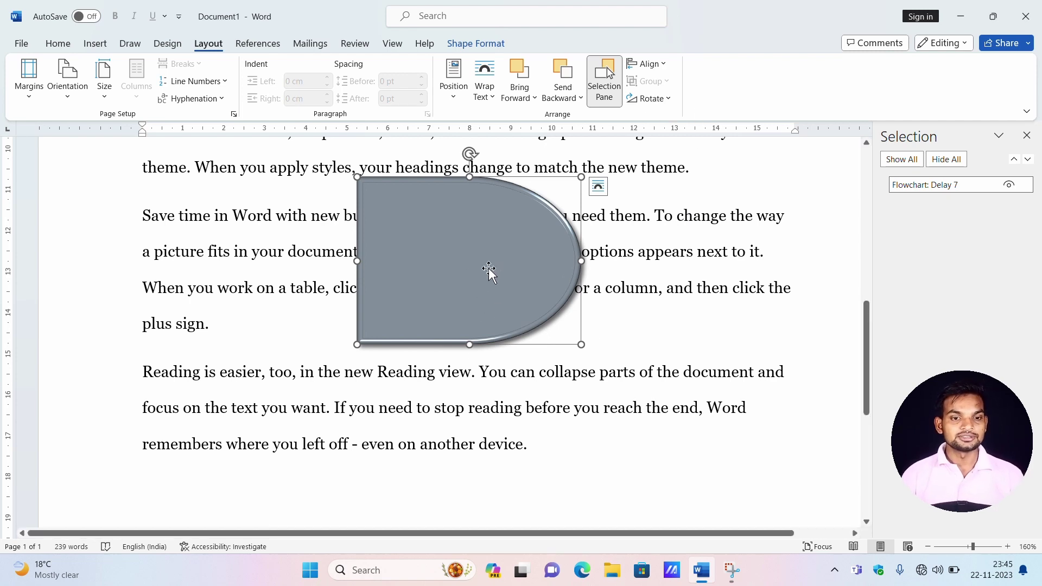
left_click(645, 64)
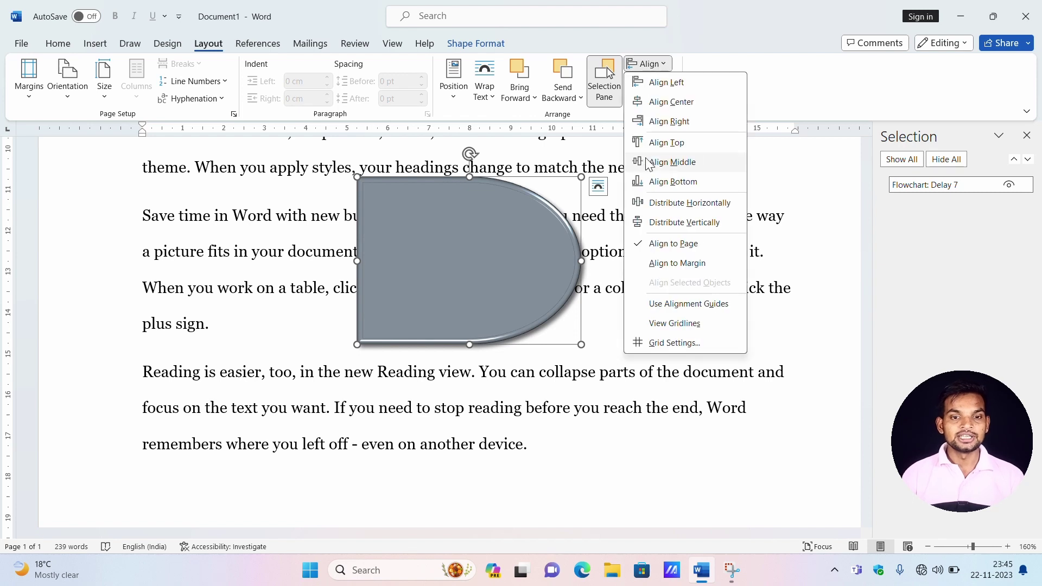
left_click(505, 279)
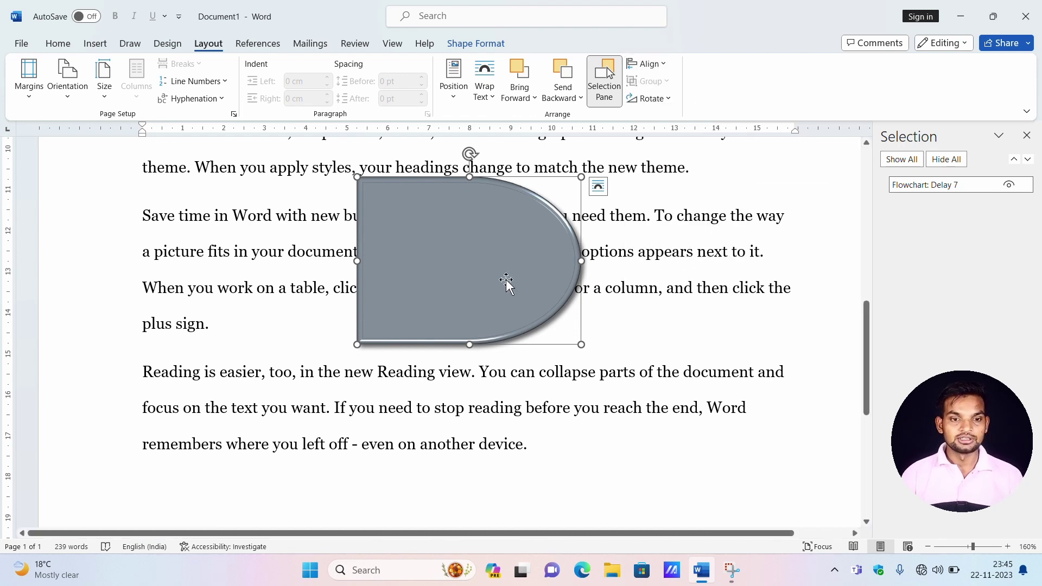
- Paste two copies of the grey D-shape, move one left and style it cyan
key("ctrl+v")
key("ctrl+v")
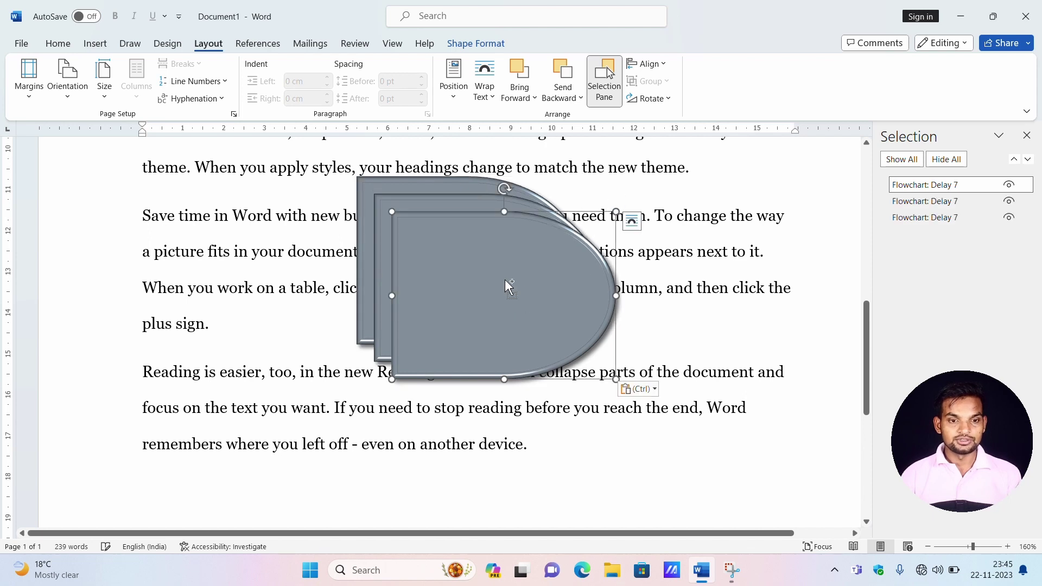
key("ctrl+v")
left_click_drag(505, 279, 236, 297)
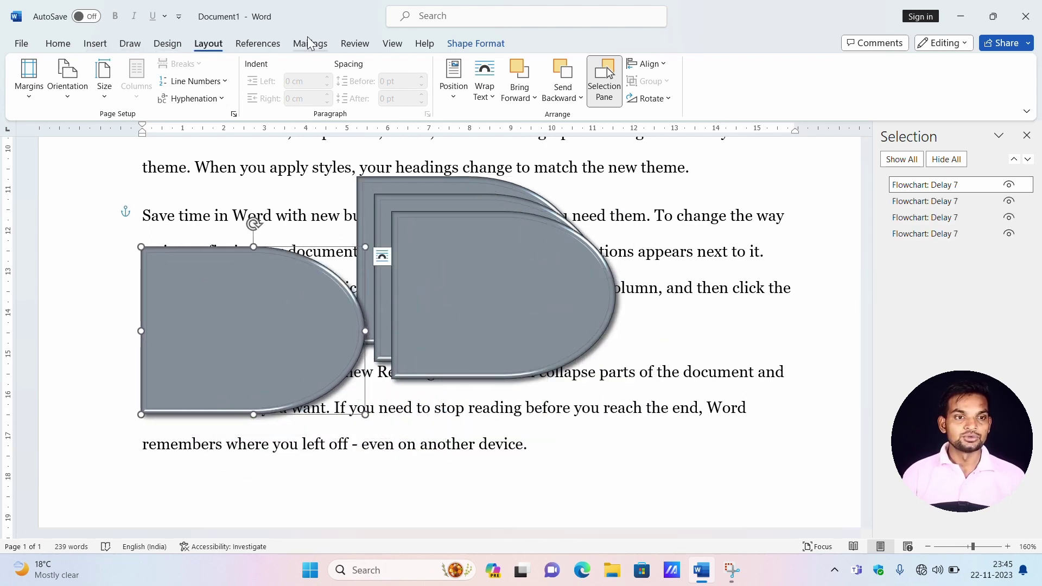
left_click(468, 45)
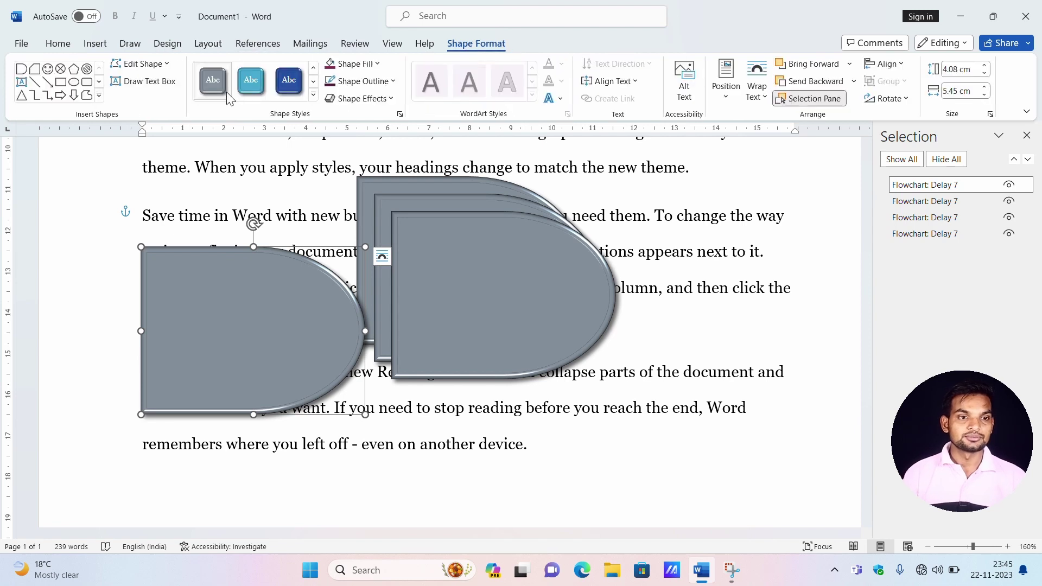
left_click(260, 83)
- Move another copy down and right and recolour it crimson
left_click_drag(442, 291, 487, 354)
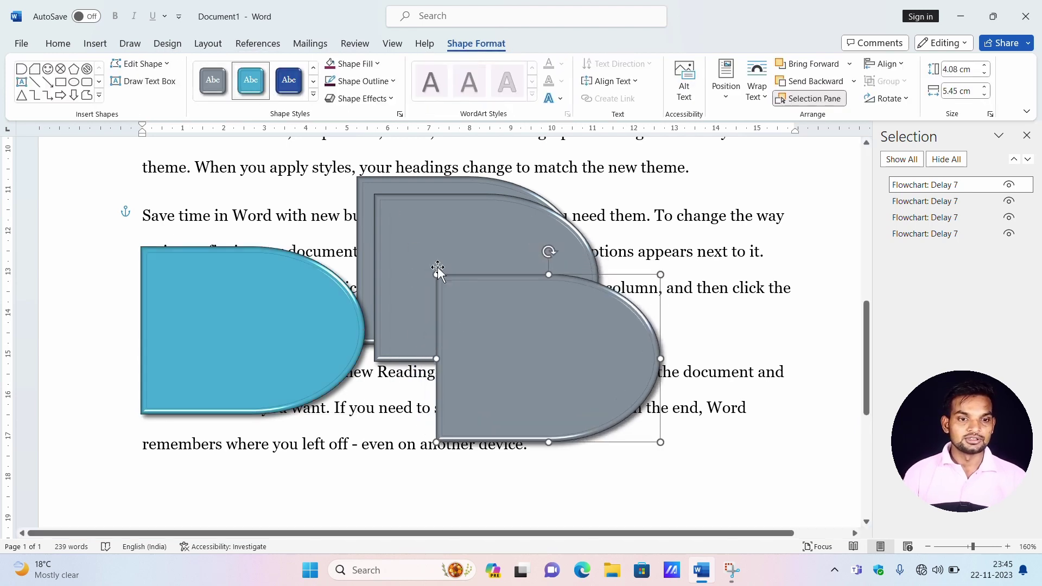
left_click(314, 95)
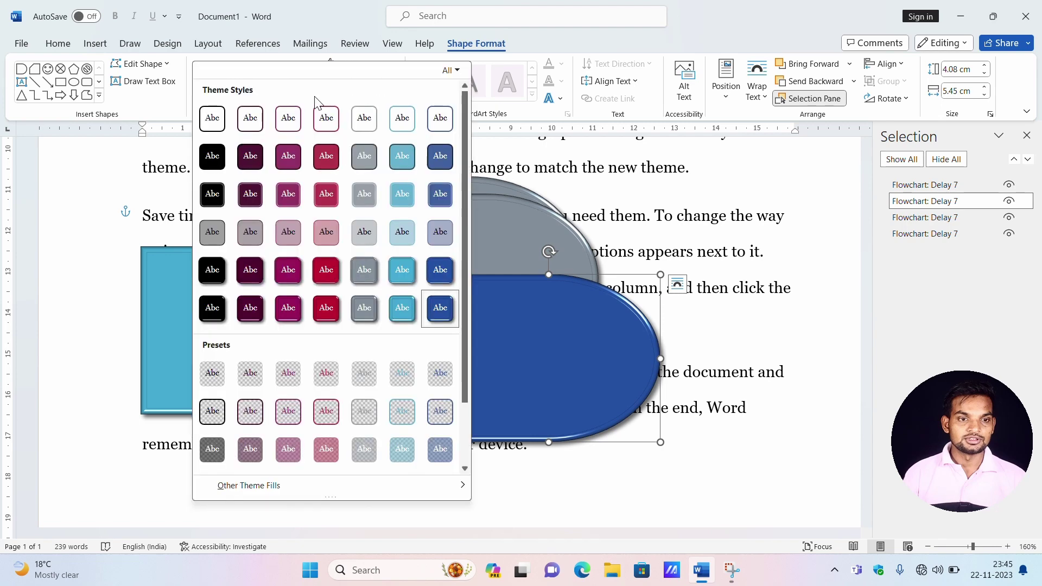
left_click(527, 213)
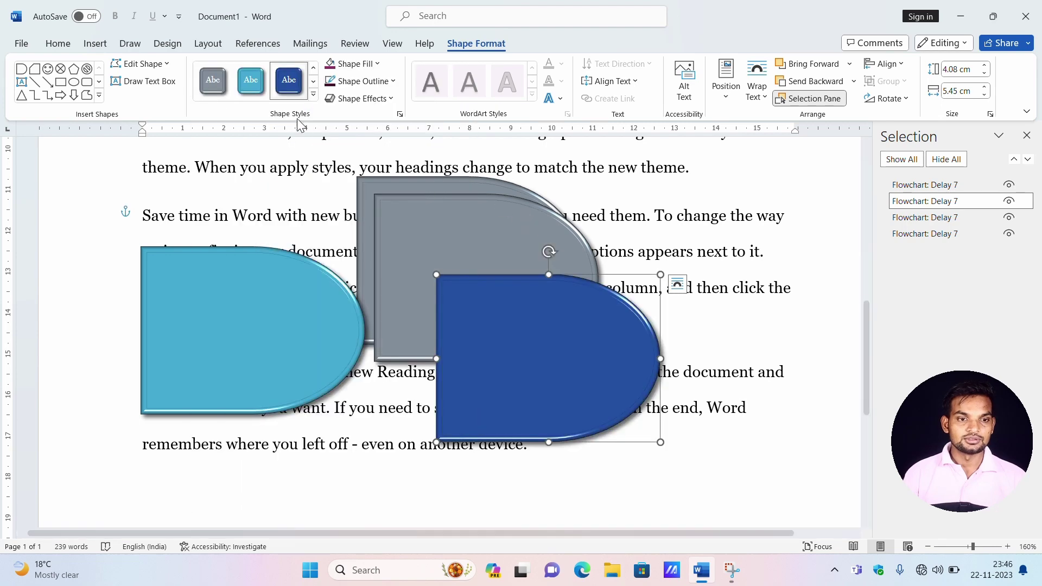
left_click(313, 96)
left_click(326, 270)
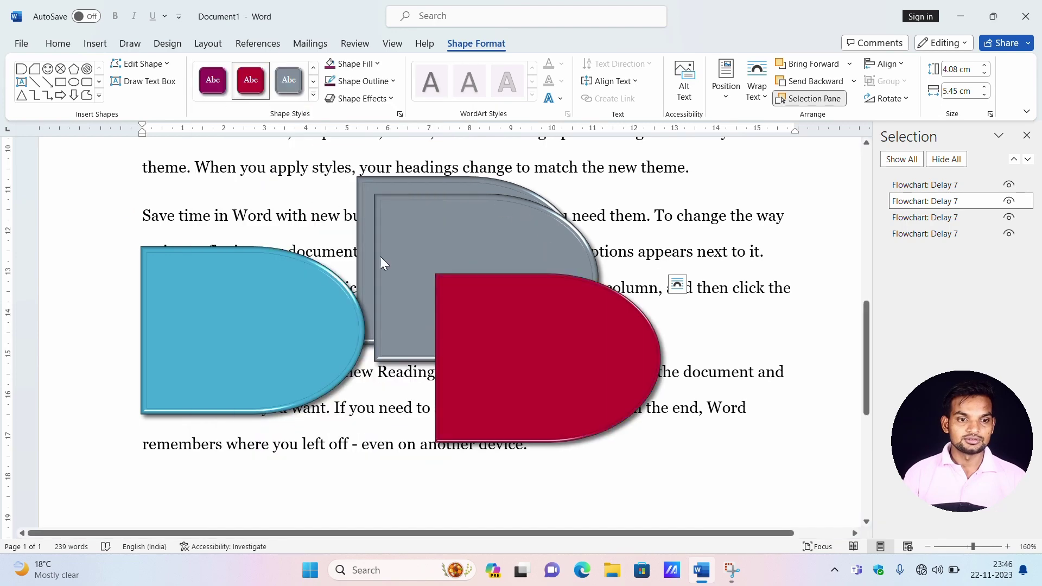
- Make a remaining grey copy dark blue and move it to the right
left_click(512, 224)
left_click(292, 86)
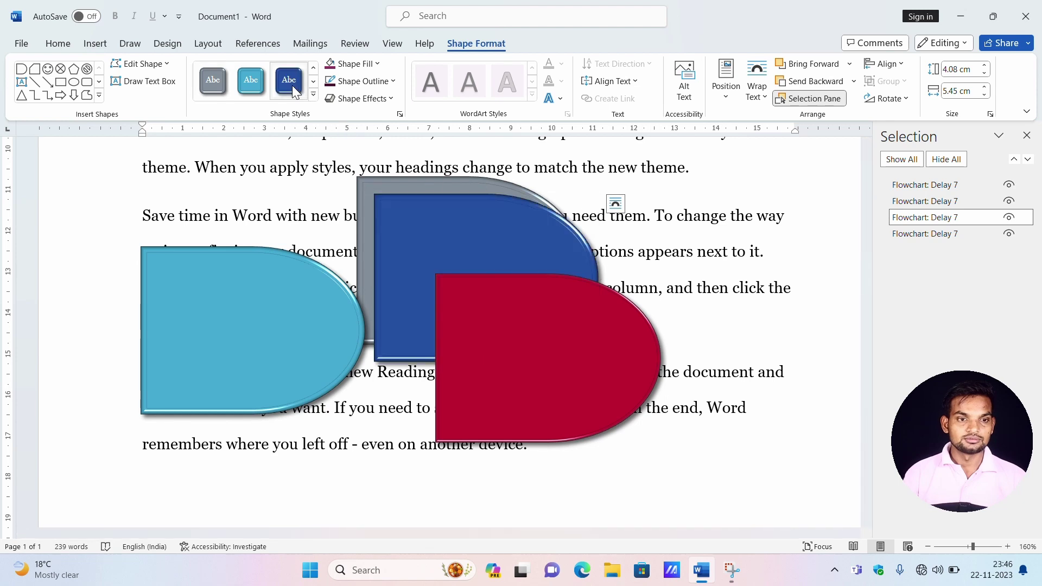
left_click_drag(495, 207, 701, 218)
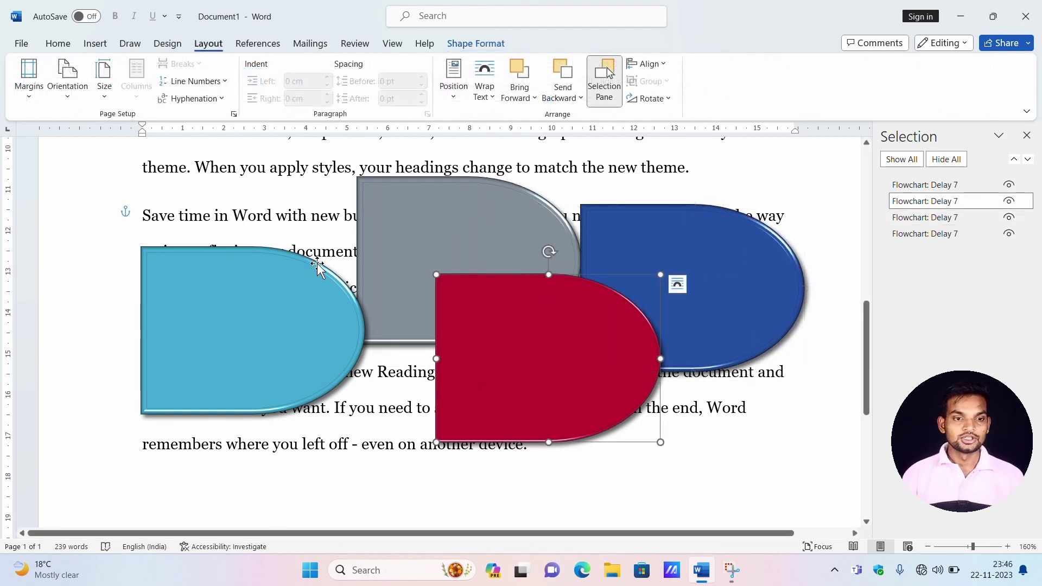
- Select the grey, blue, red and cyan shapes one at a time
left_click(290, 291)
left_click(443, 249)
left_click(660, 248)
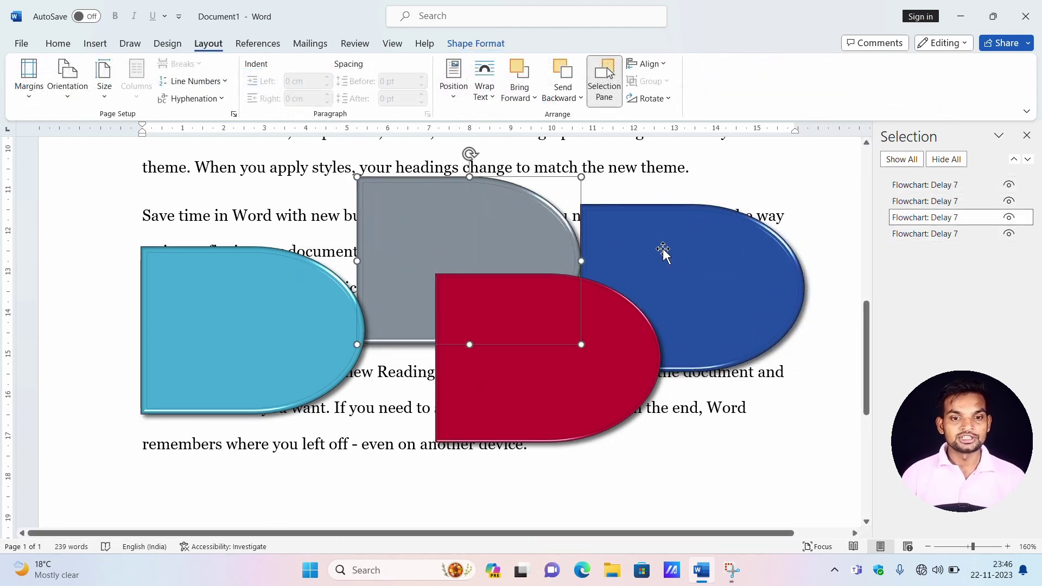
left_click(507, 303)
left_click(458, 223)
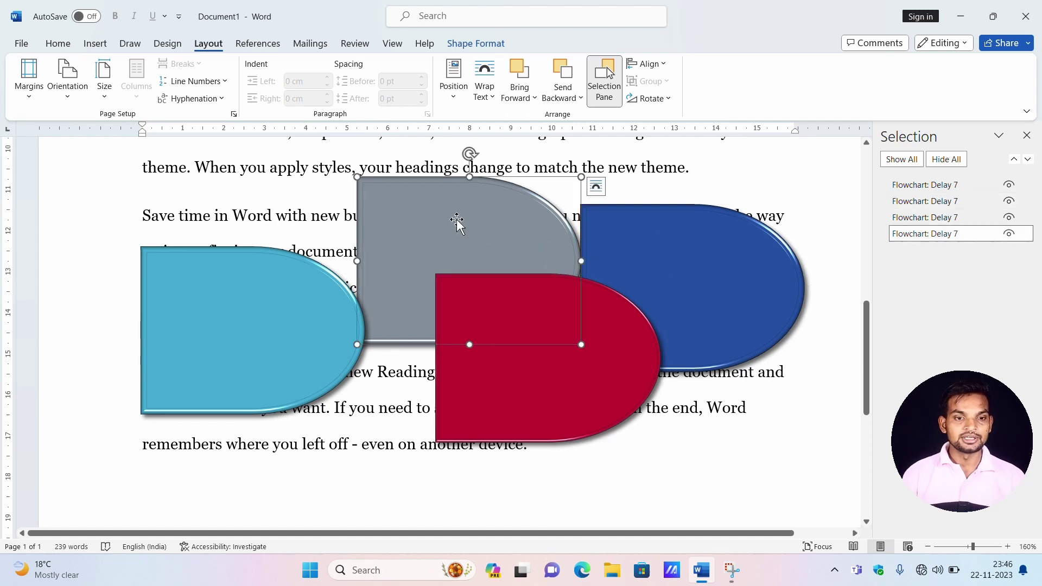
left_click(304, 303)
left_click(493, 248)
left_click(529, 316)
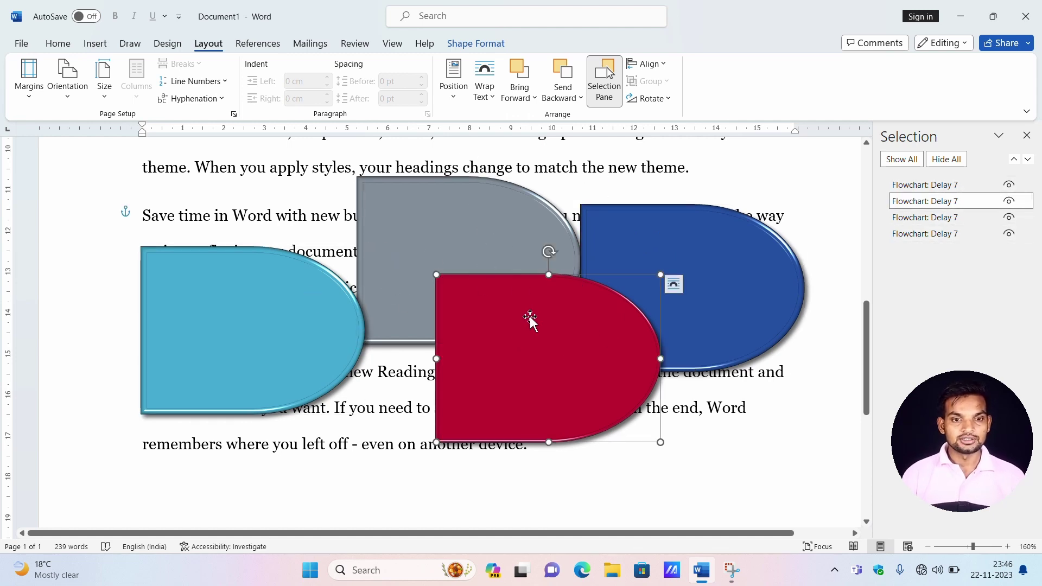
left_click(708, 287)
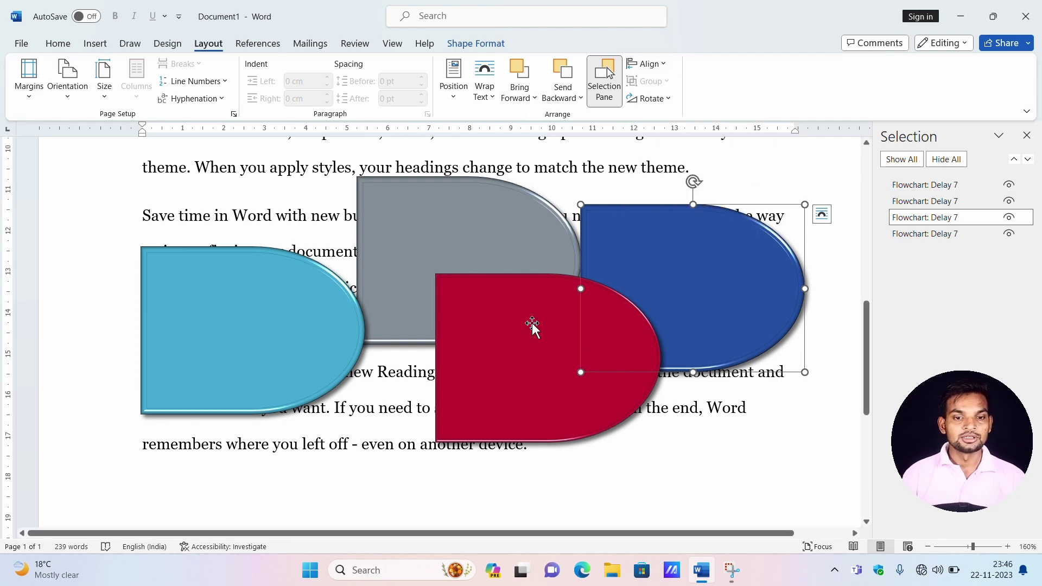
- Select the grey, blue, red and cyan shapes together with Ctrl+click
left_click(467, 231)
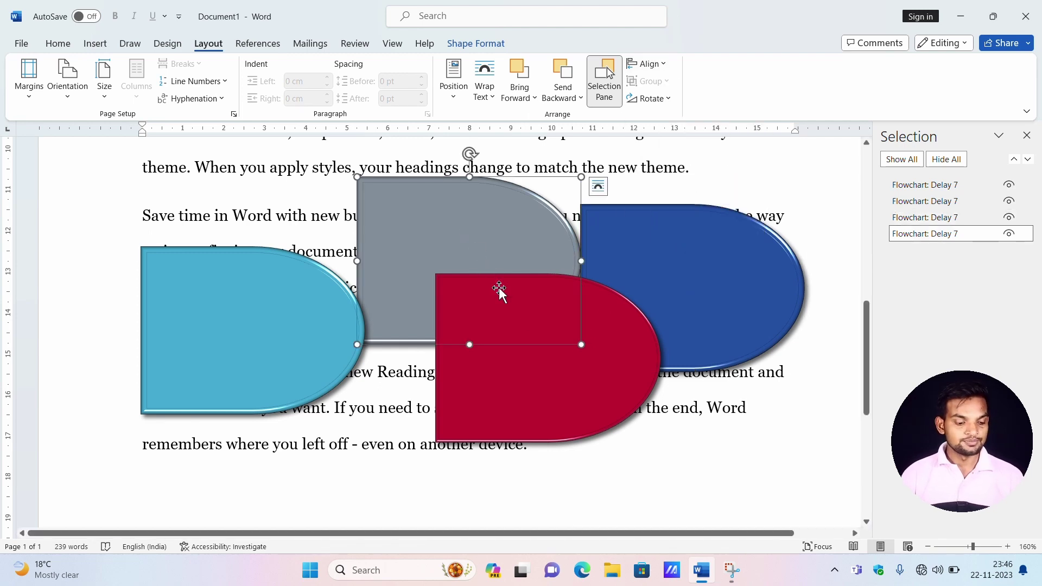
left_click(654, 281, "shift")
left_click(526, 376, "shift")
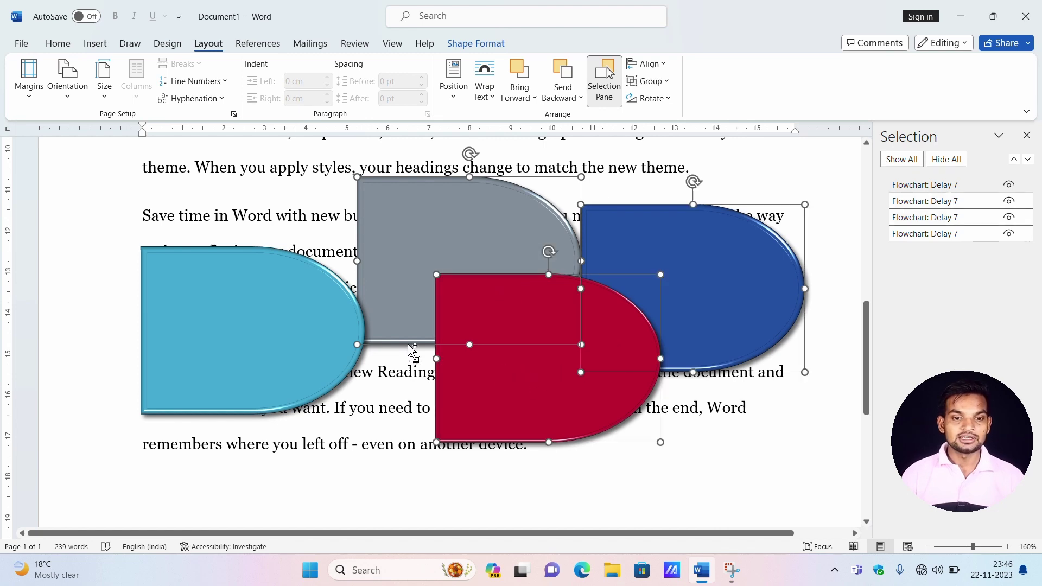
left_click(283, 331, "shift")
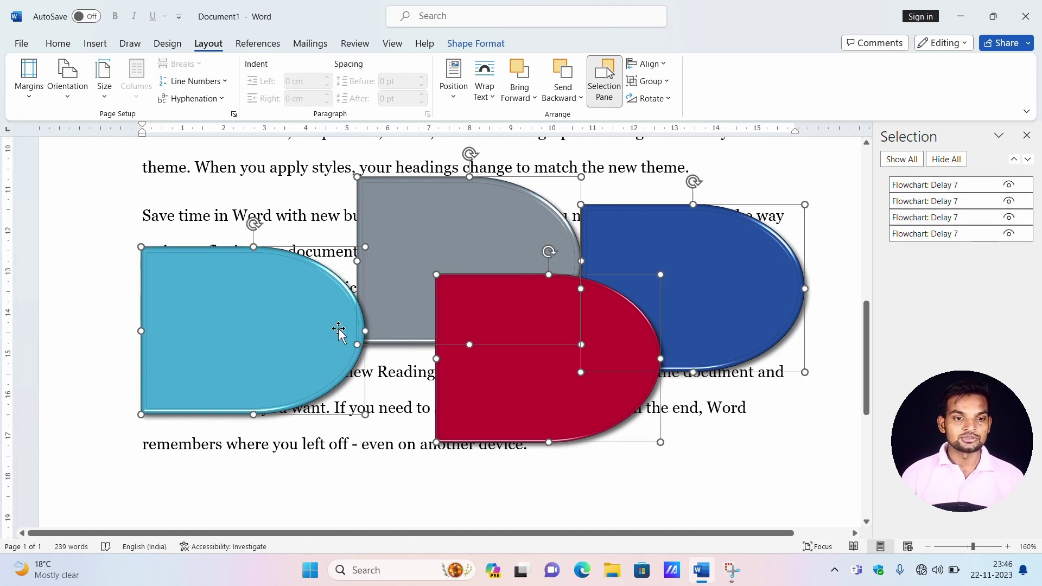
- Group the four D-shapes as Group 8, shift it left and down, and shrink it narrower
left_click(667, 83)
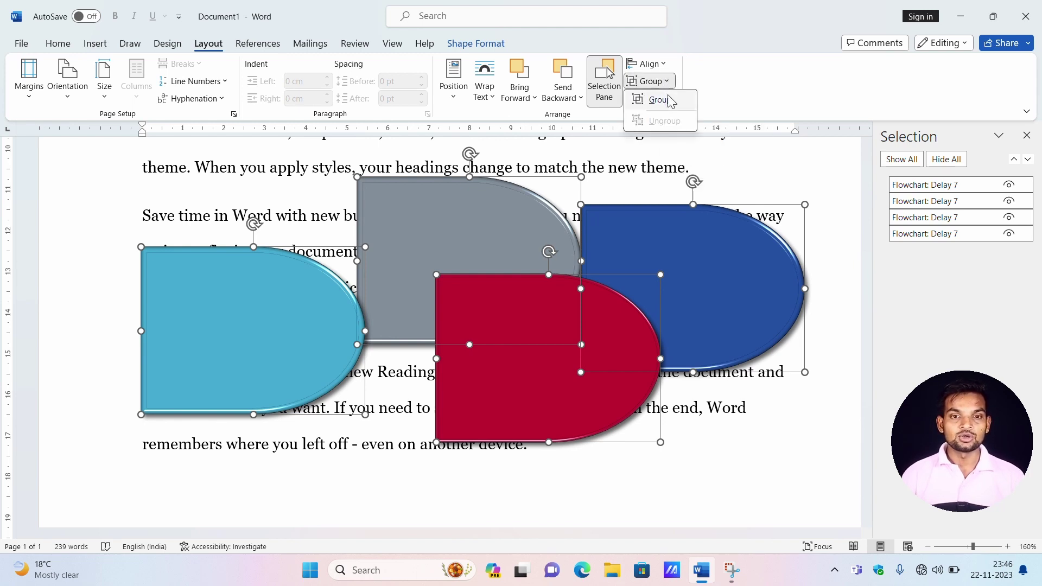
left_click(672, 101)
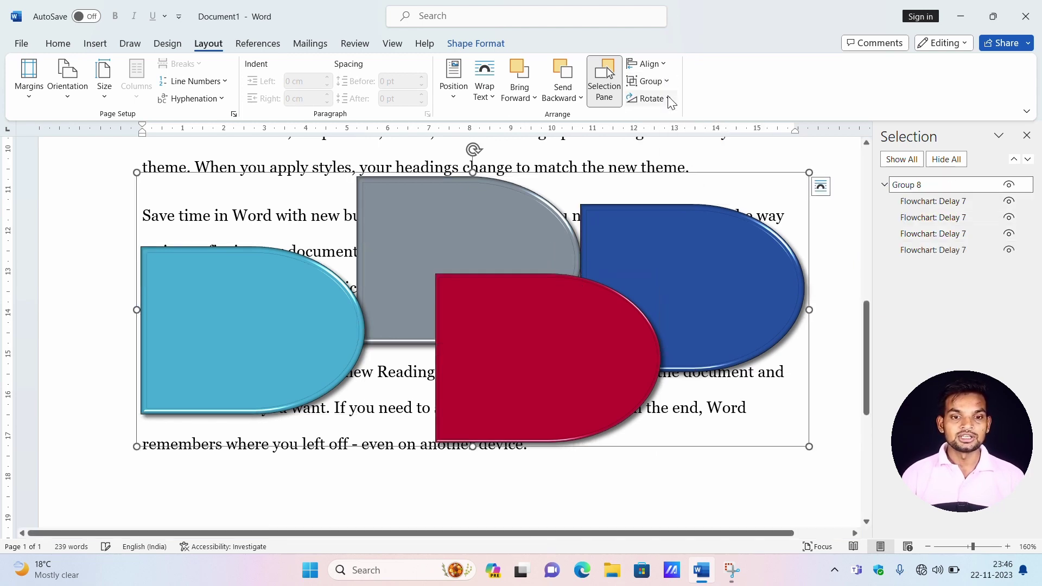
left_click(819, 349)
left_click(587, 347)
left_click_drag(587, 346, 543, 370)
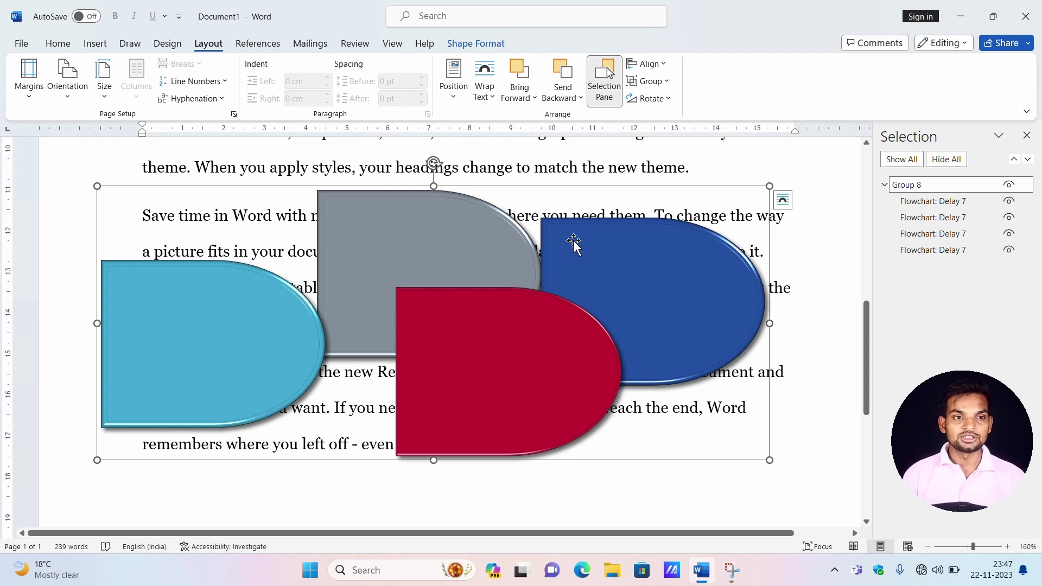
left_click_drag(768, 186, 742, 237)
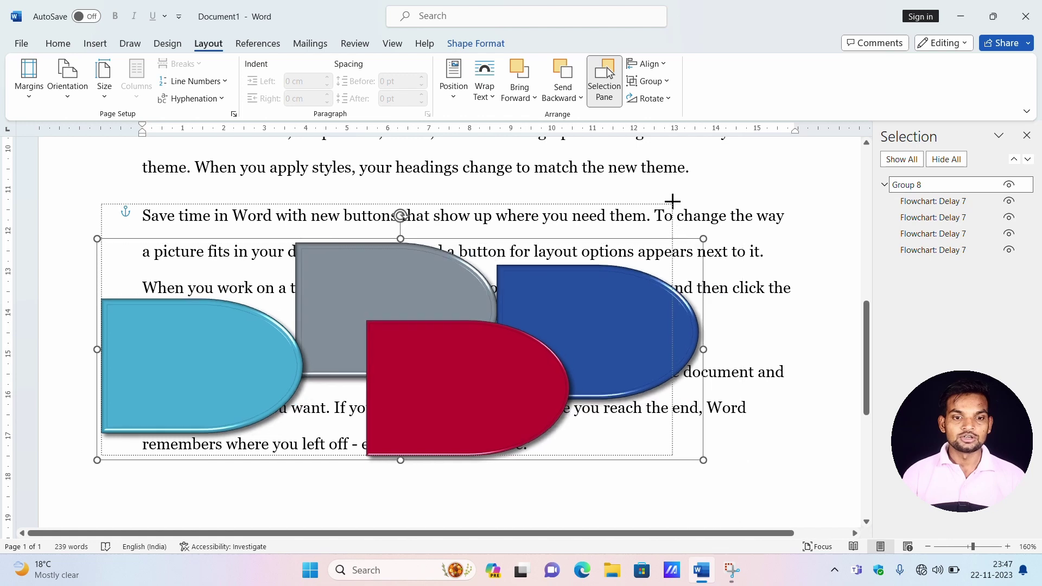
left_click_drag(743, 237, 676, 192)
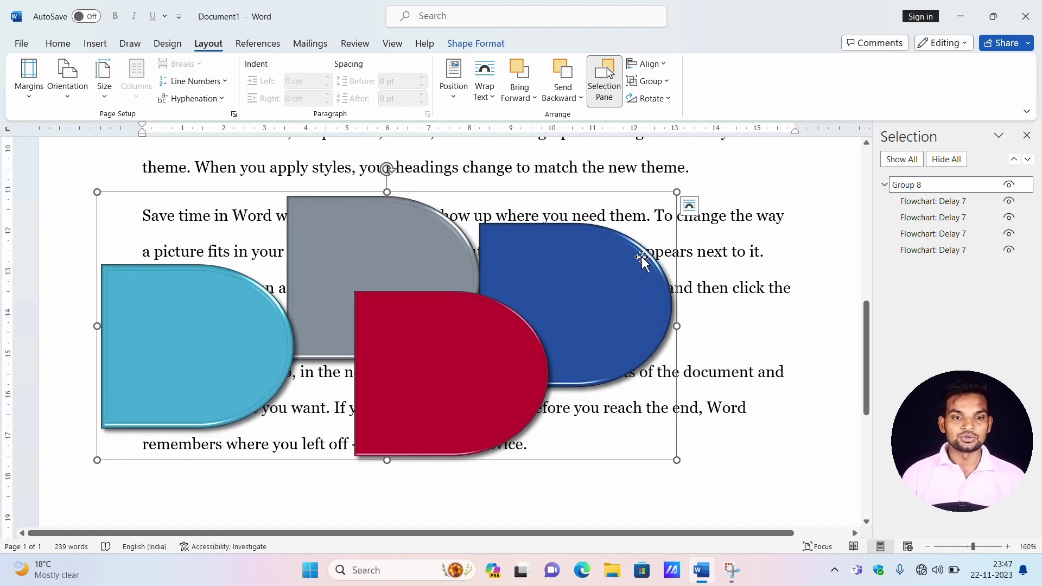
left_click(673, 86)
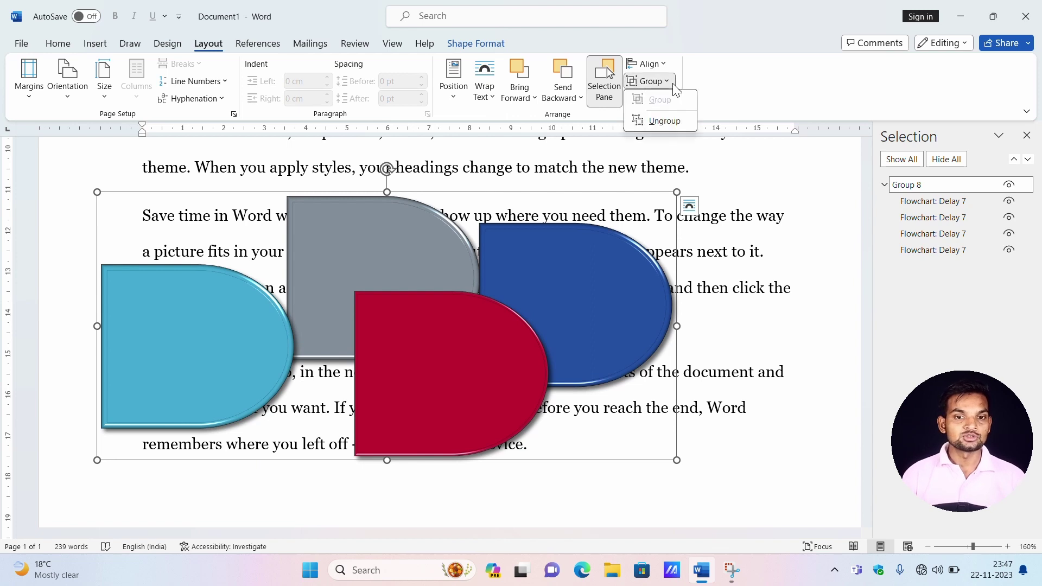
left_click(669, 127)
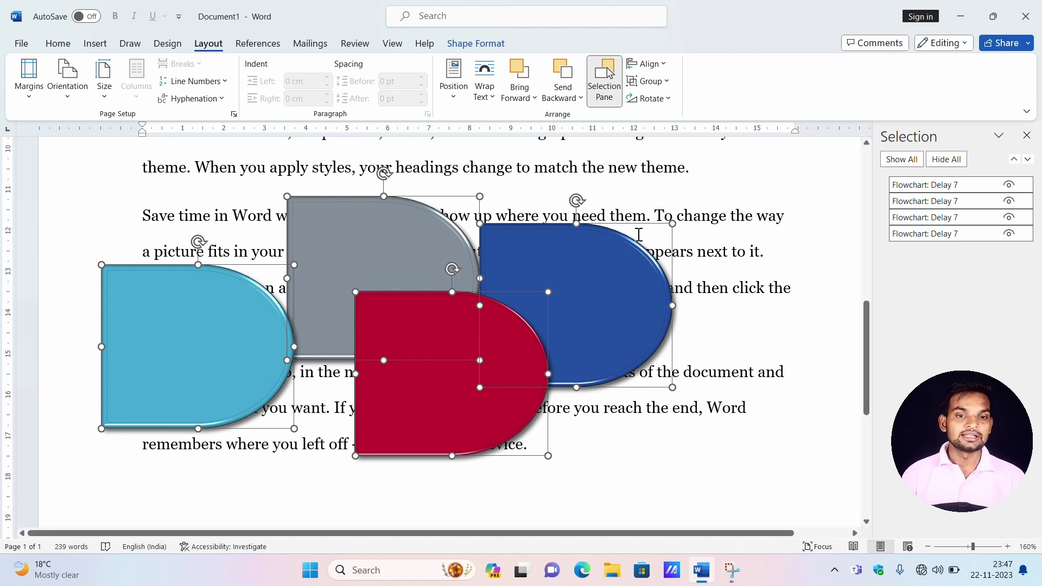
key("ctrl+g")
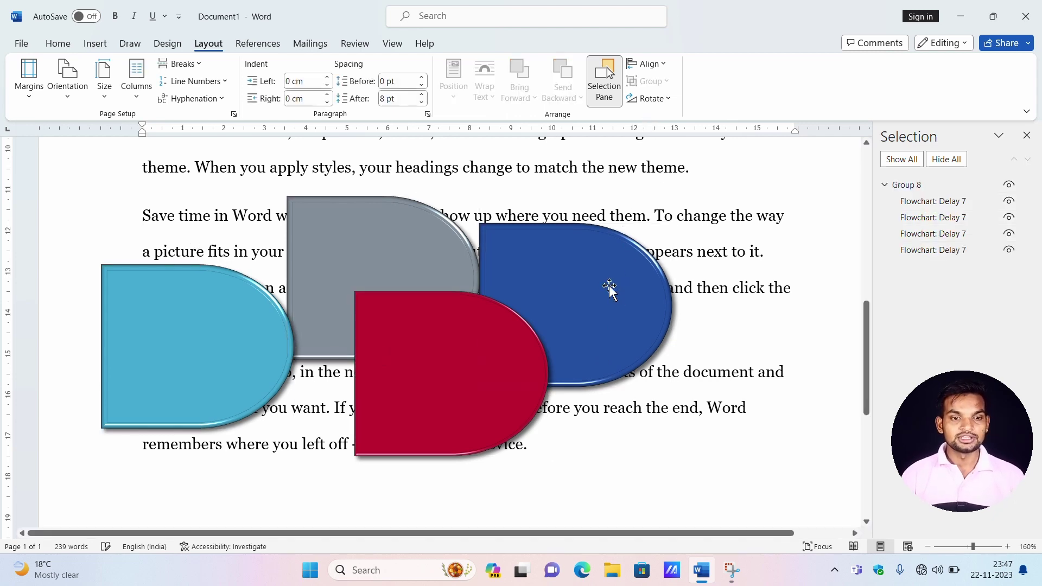
left_click(609, 284)
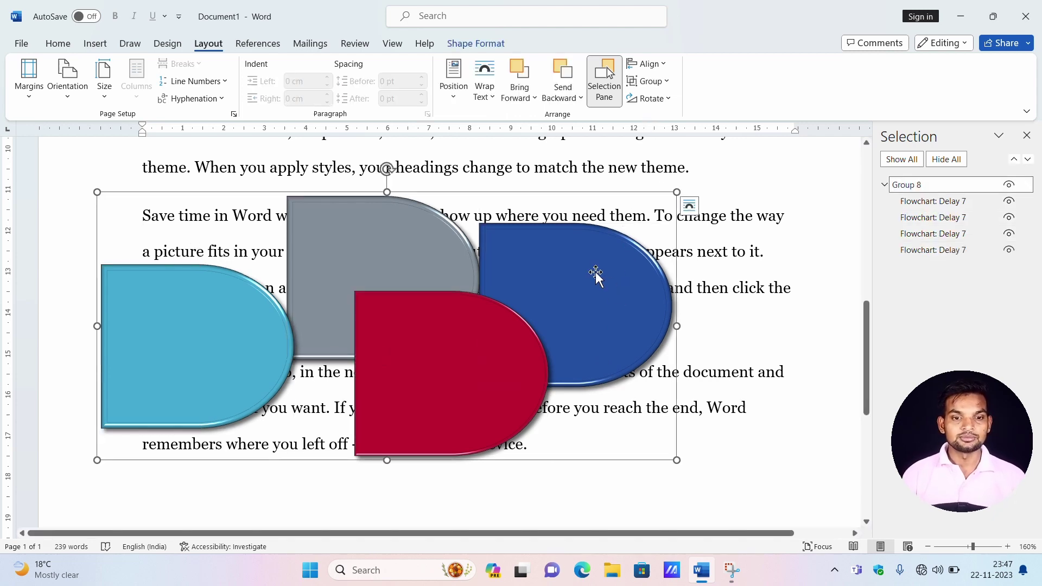
- Rotate Group 8 right by 90° so the four D-shapes stack vertically
left_click(669, 98)
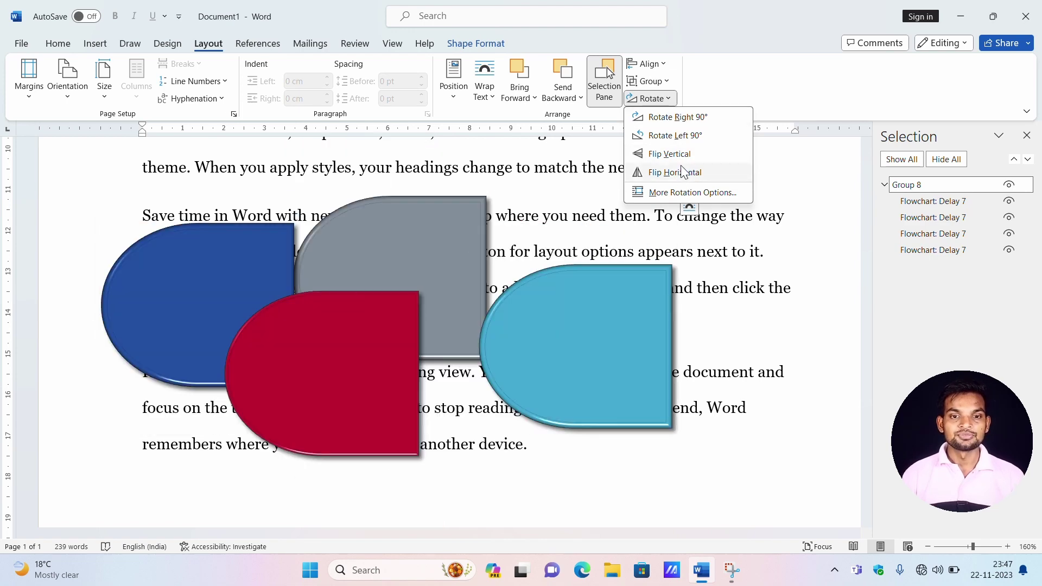
left_click(678, 116)
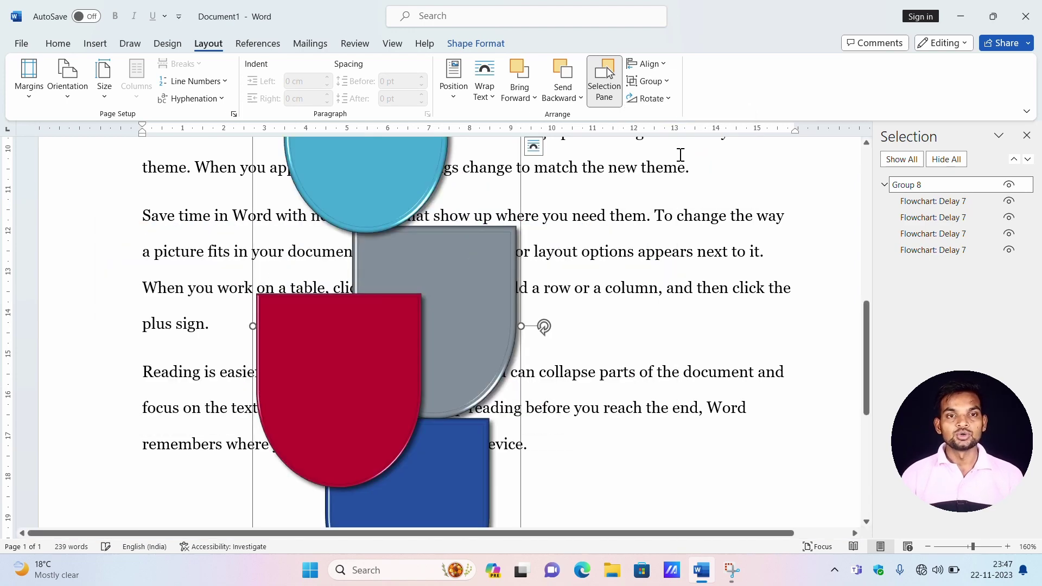